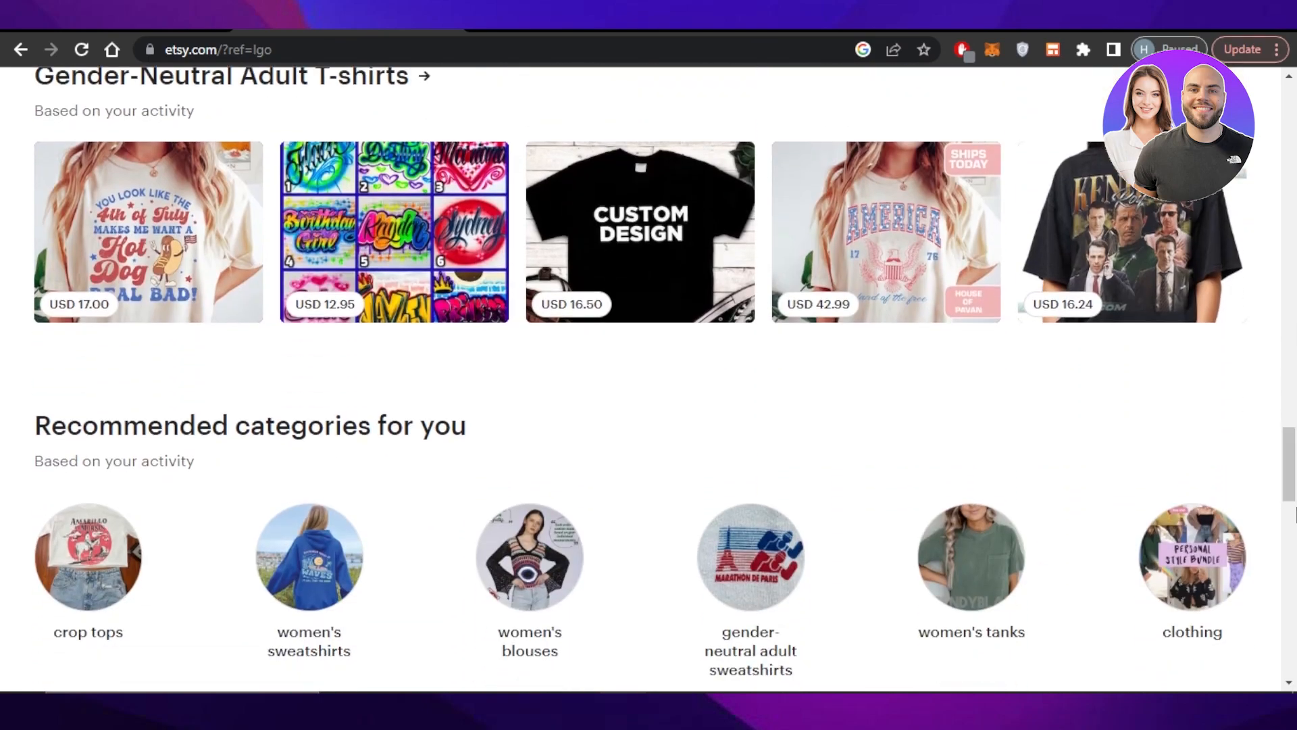
Step: Look through the Etsy home page, from the recommended items, shops and categories down to the footer links
left_click_drag(1295, 488, 1294, 486)
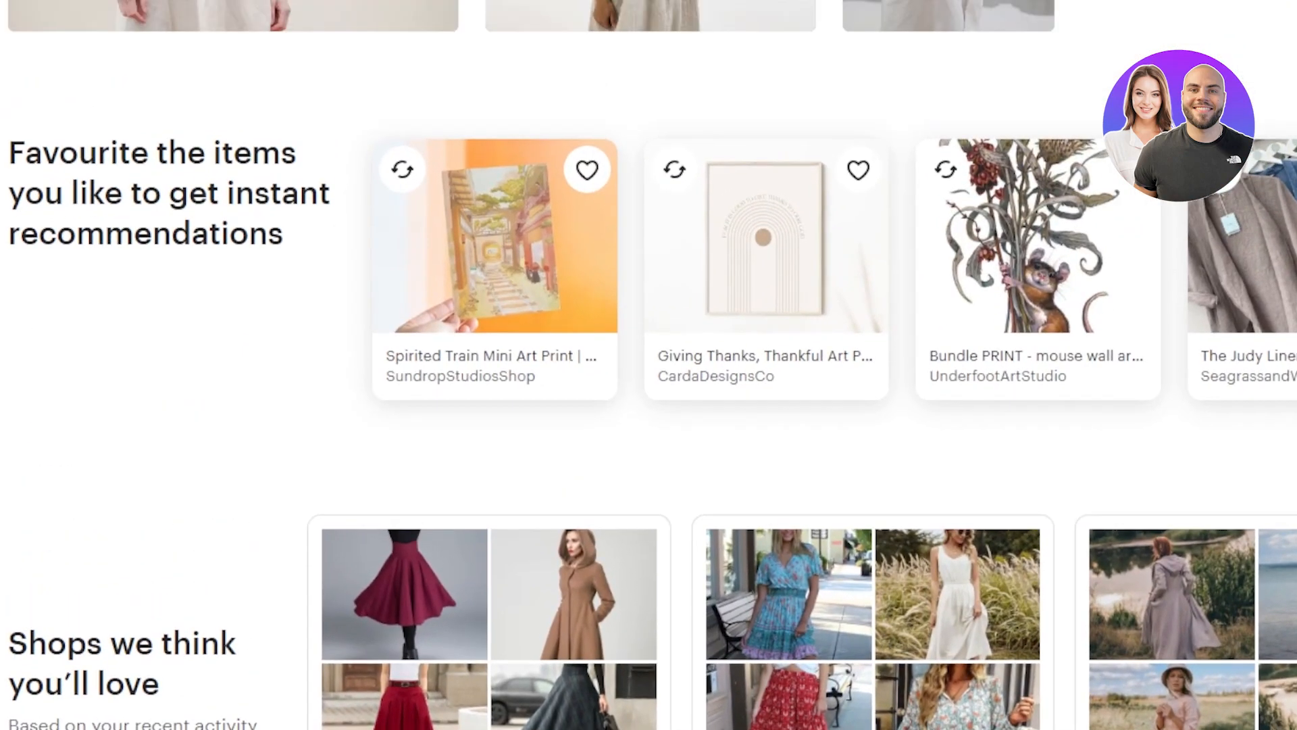
scroll(648, 365, "up", 8)
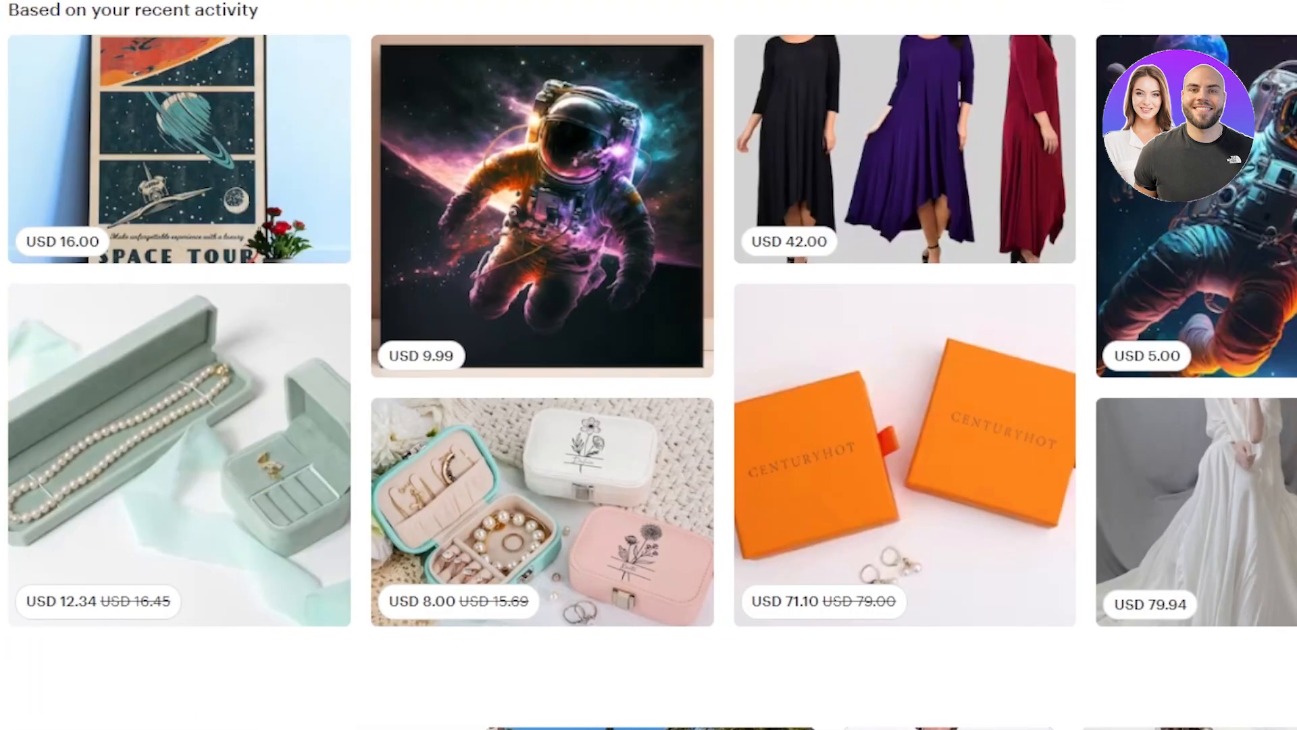
scroll(717, 192, "up", 3)
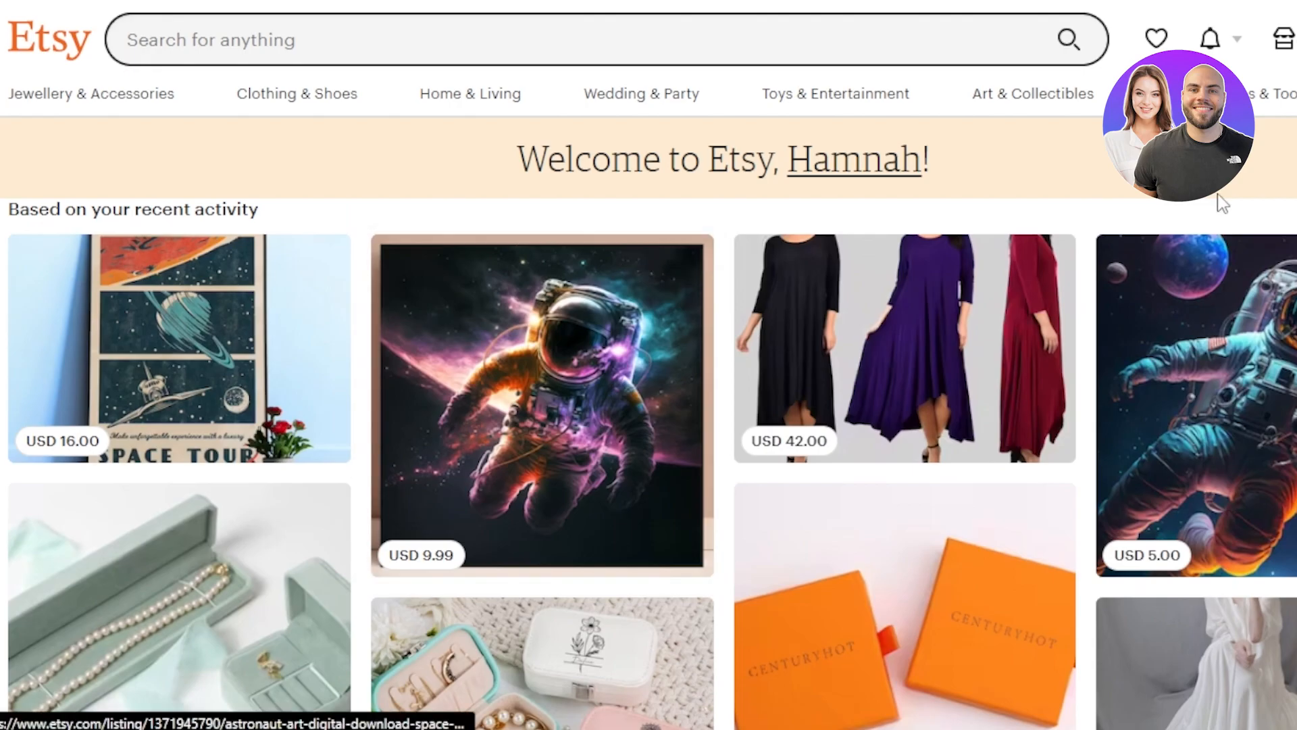
scroll(649, 364, "down", 10)
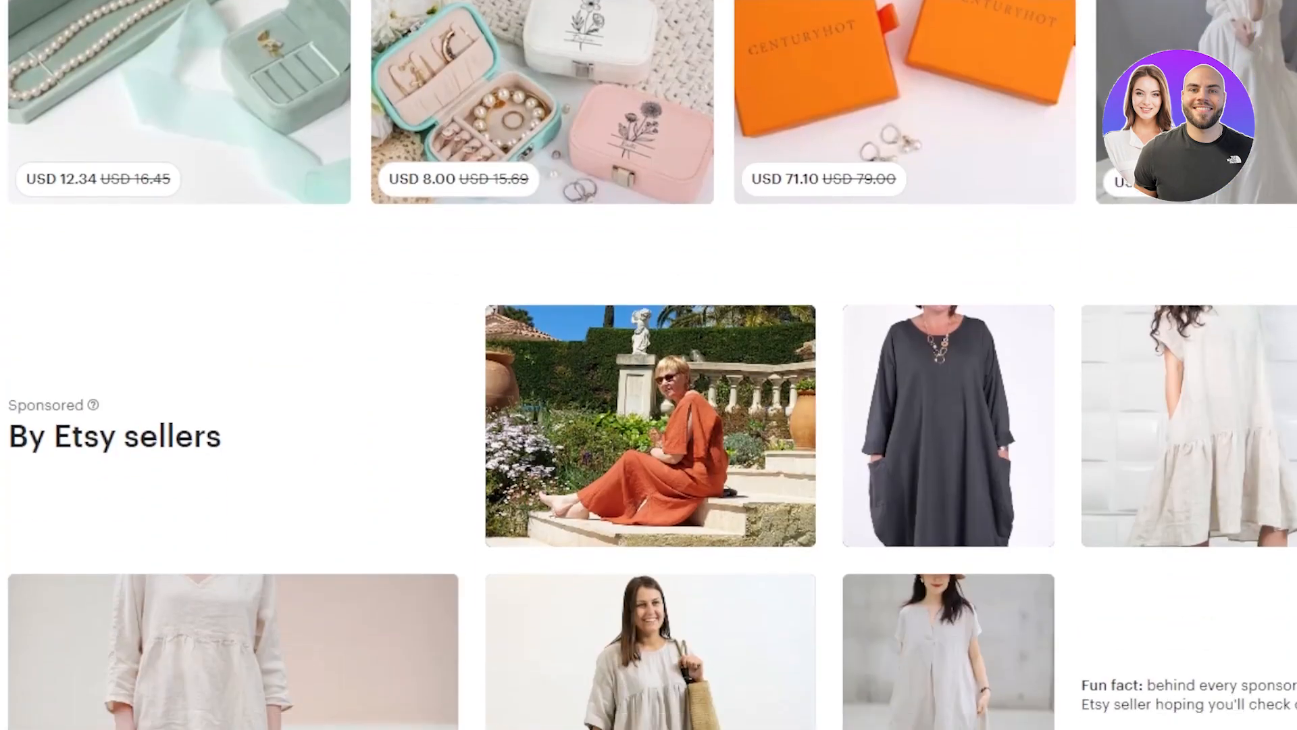
scroll(649, 365, "down", 10)
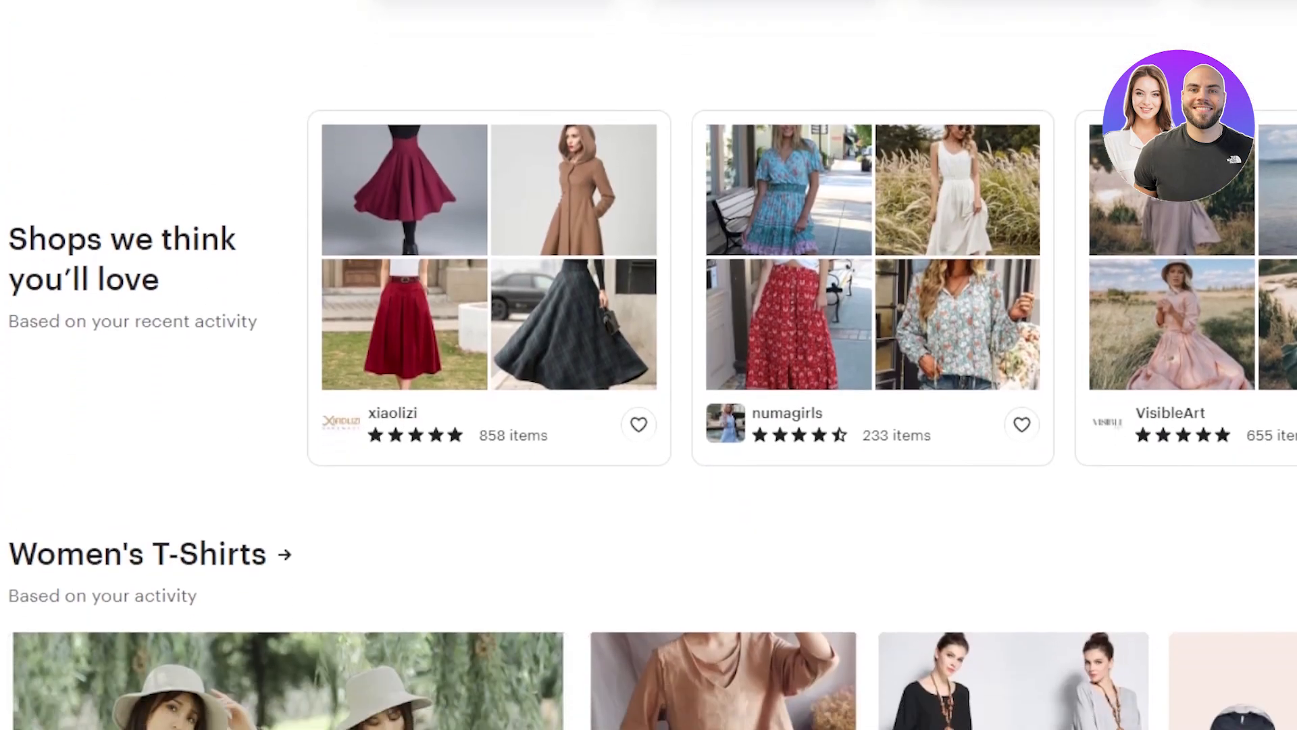
scroll(648, 365, "down", 10)
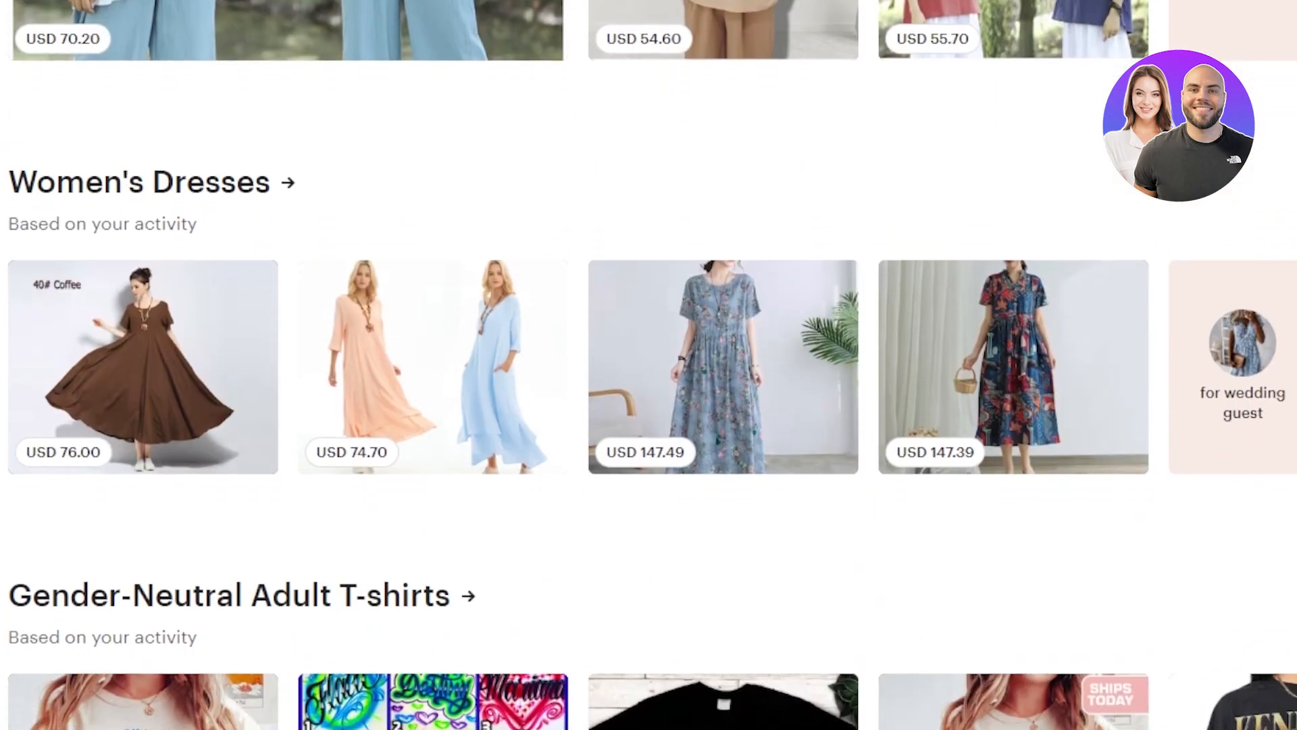
scroll(649, 365, "down", 8)
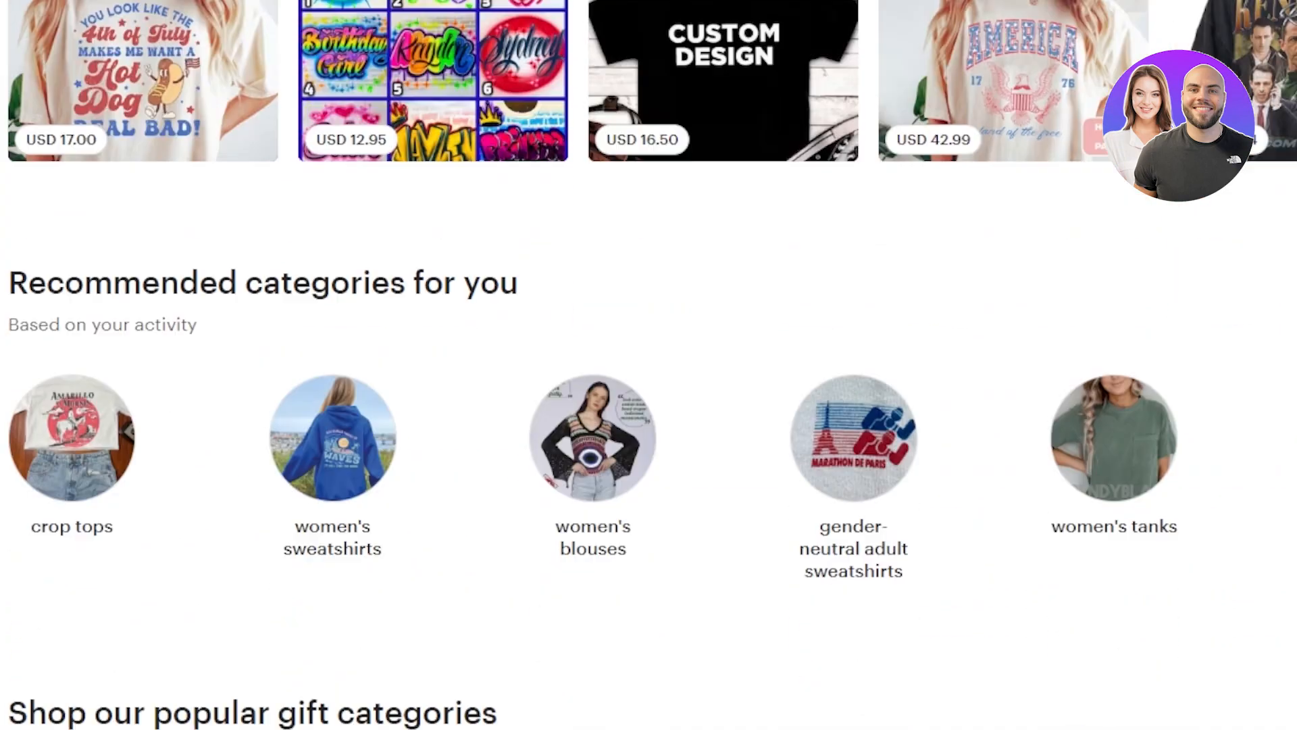
scroll(648, 365, "up", 20)
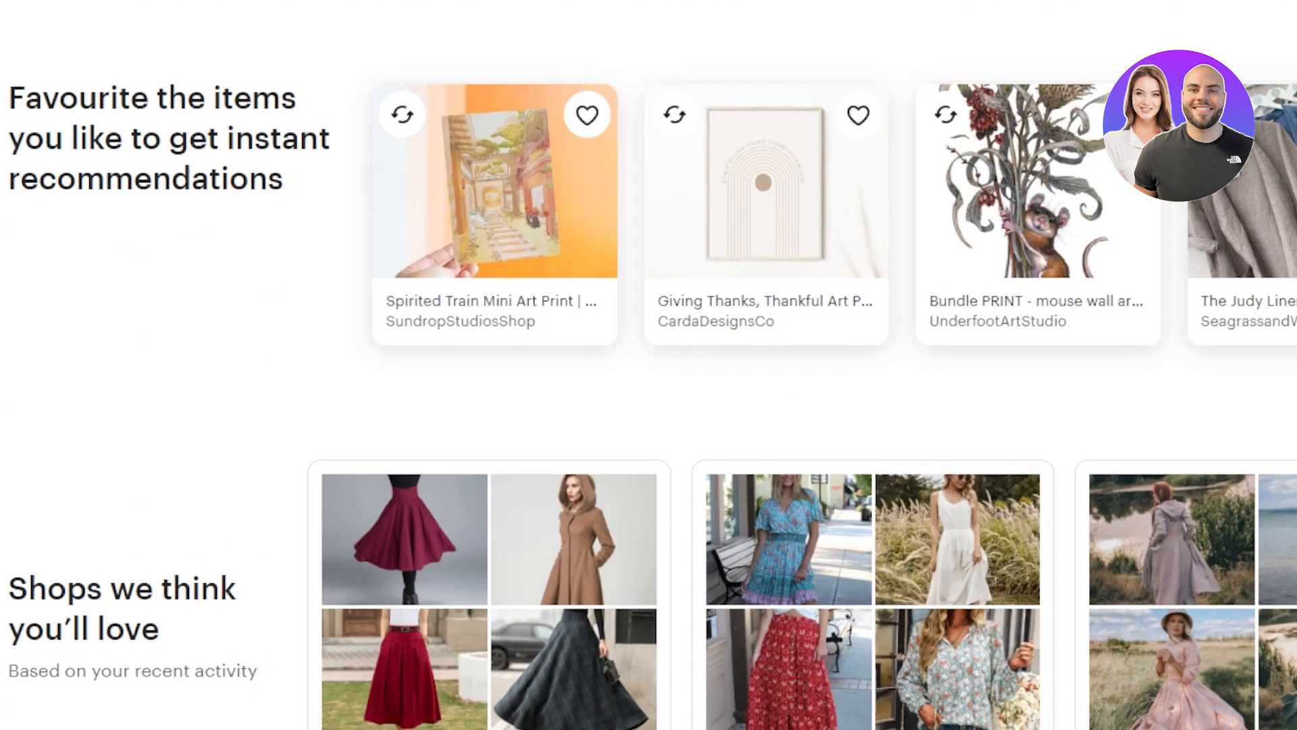
scroll(649, 365, "down", 11)
scroll(648, 365, "up", 2)
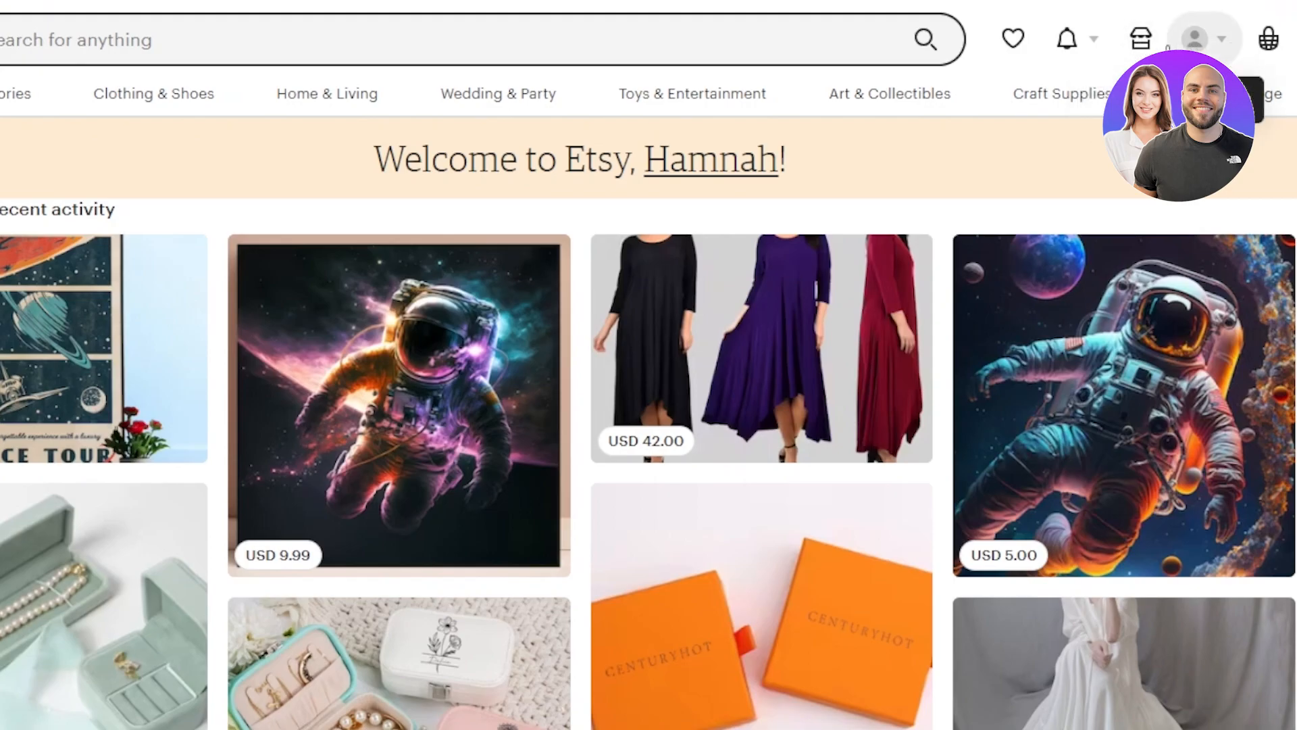
scroll(648, 365, "down", 15)
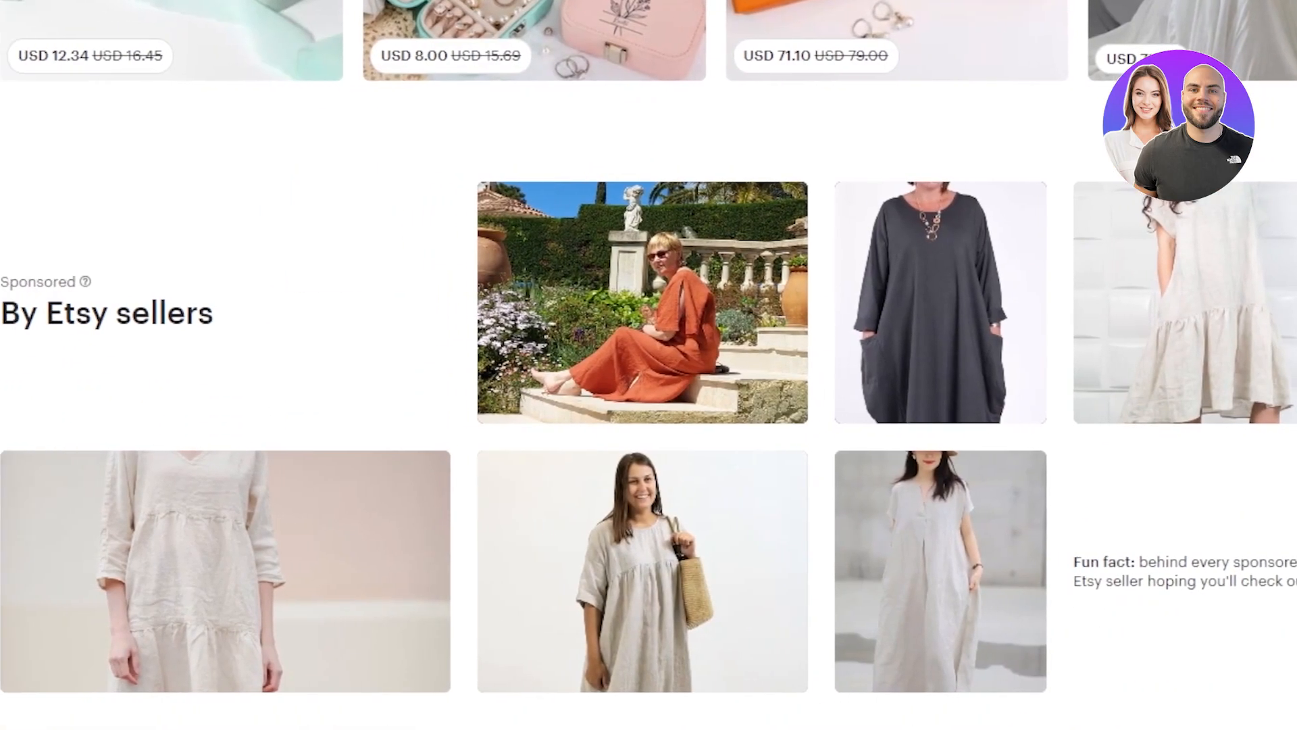
scroll(649, 365, "down", 11)
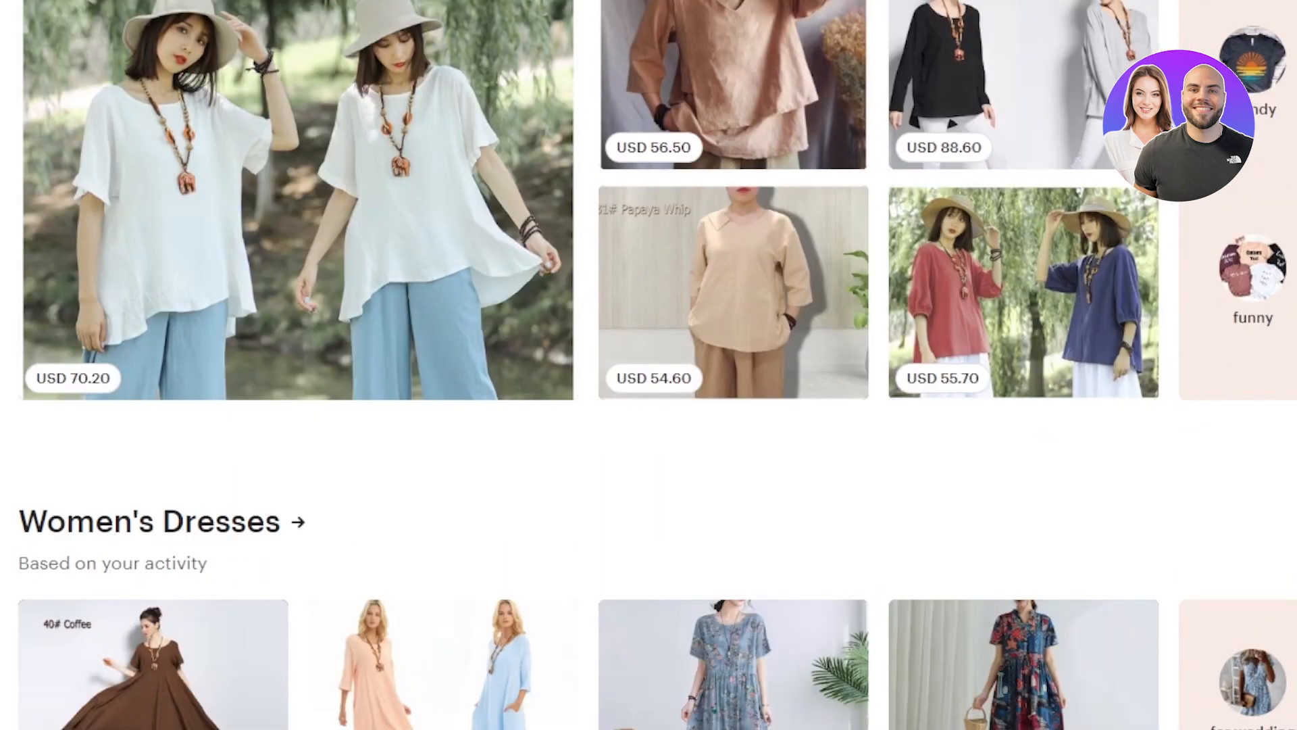
scroll(649, 364, "down", 10)
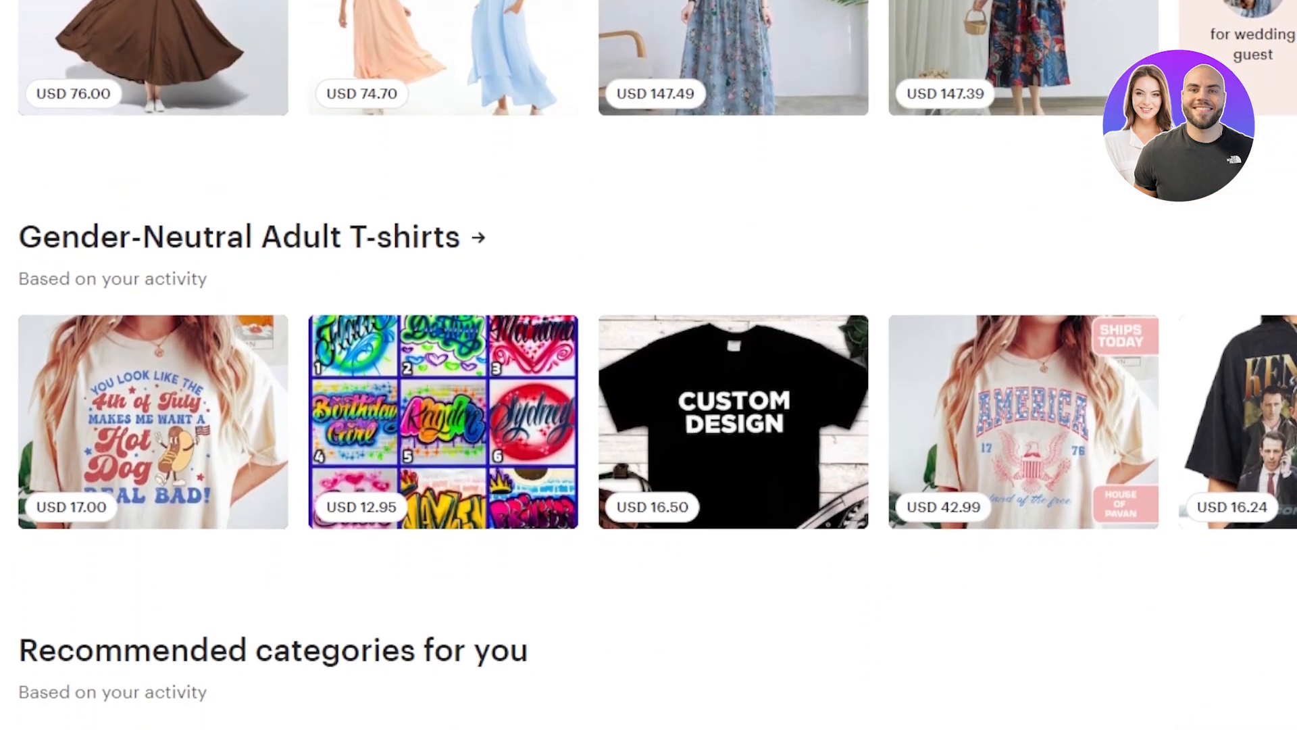
scroll(648, 365, "up", 20)
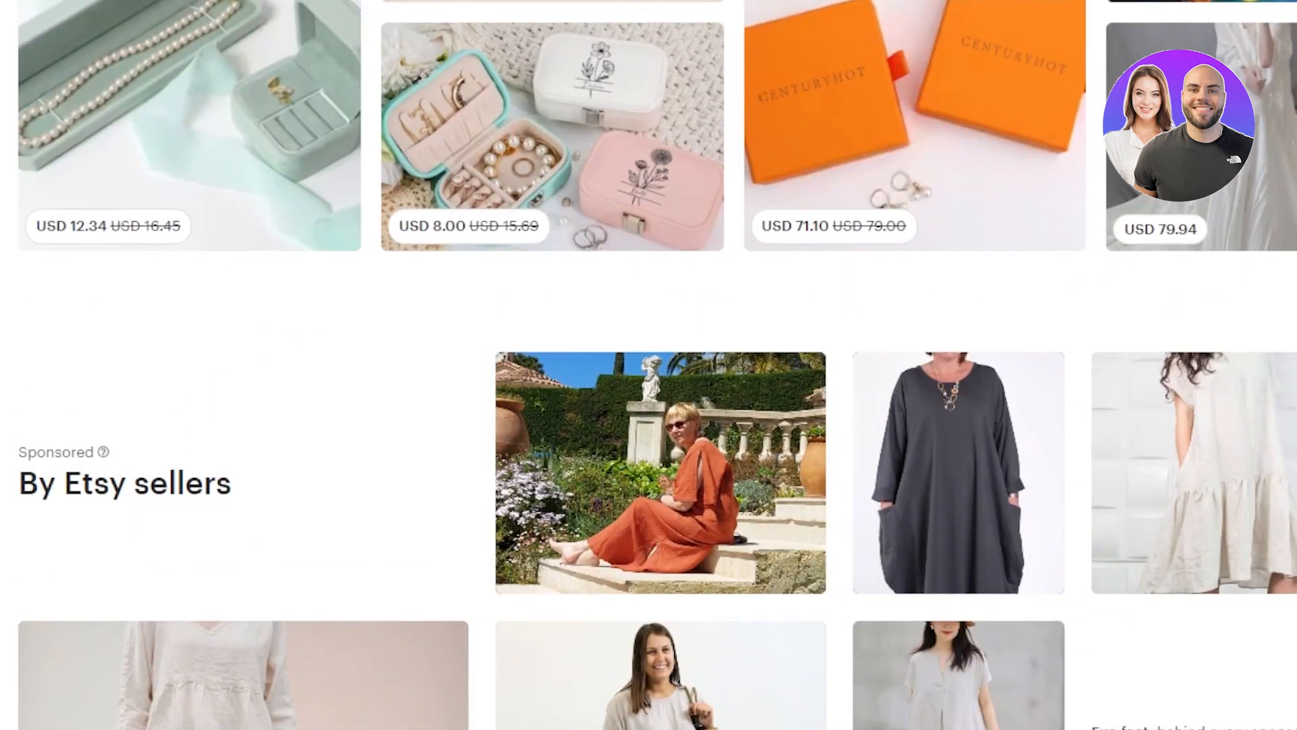
scroll(649, 365, "up", 7)
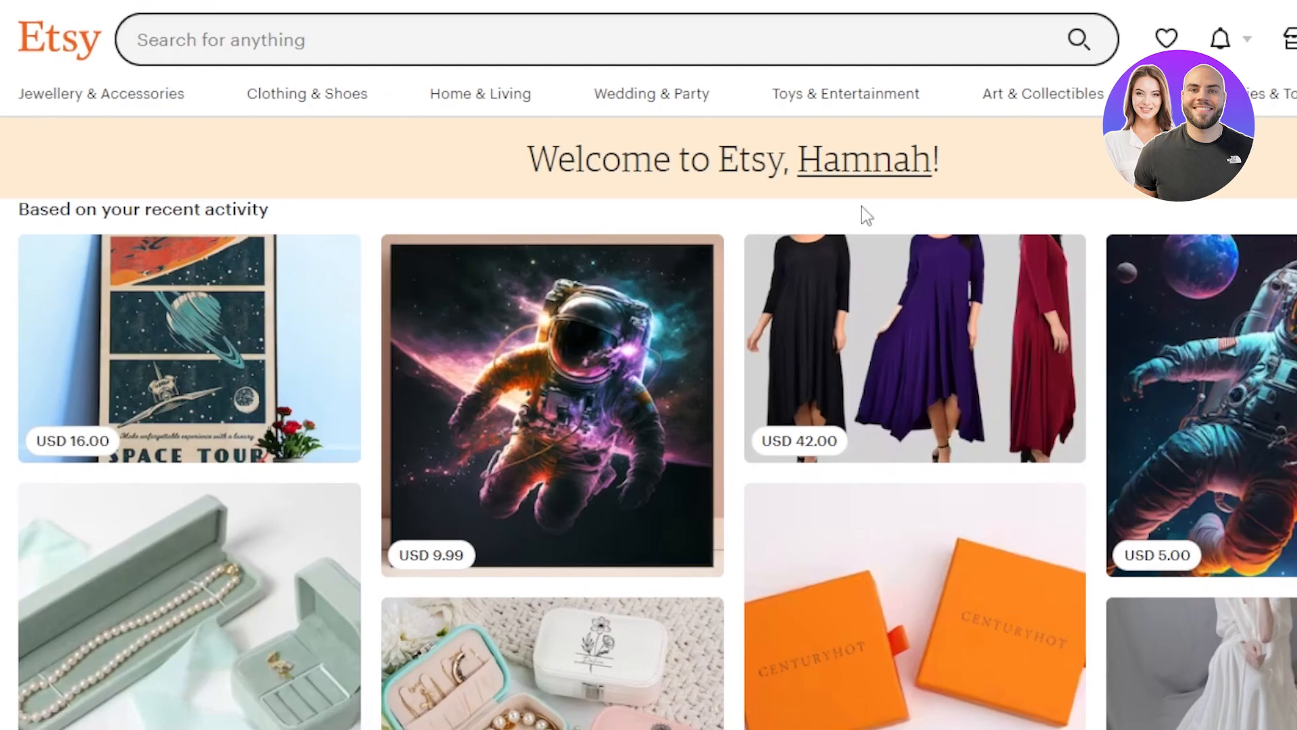
scroll(649, 364, "down", 10)
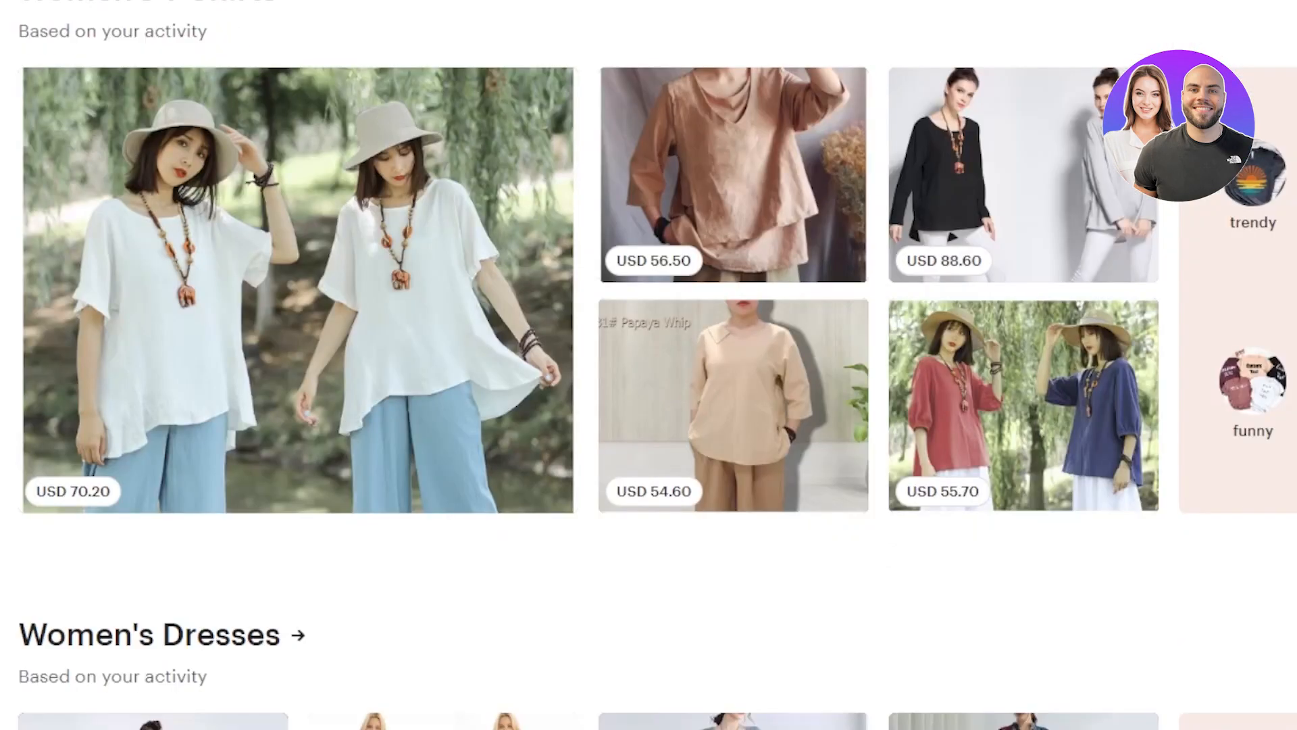
scroll(649, 365, "down", 15)
scroll(648, 365, "down", 20)
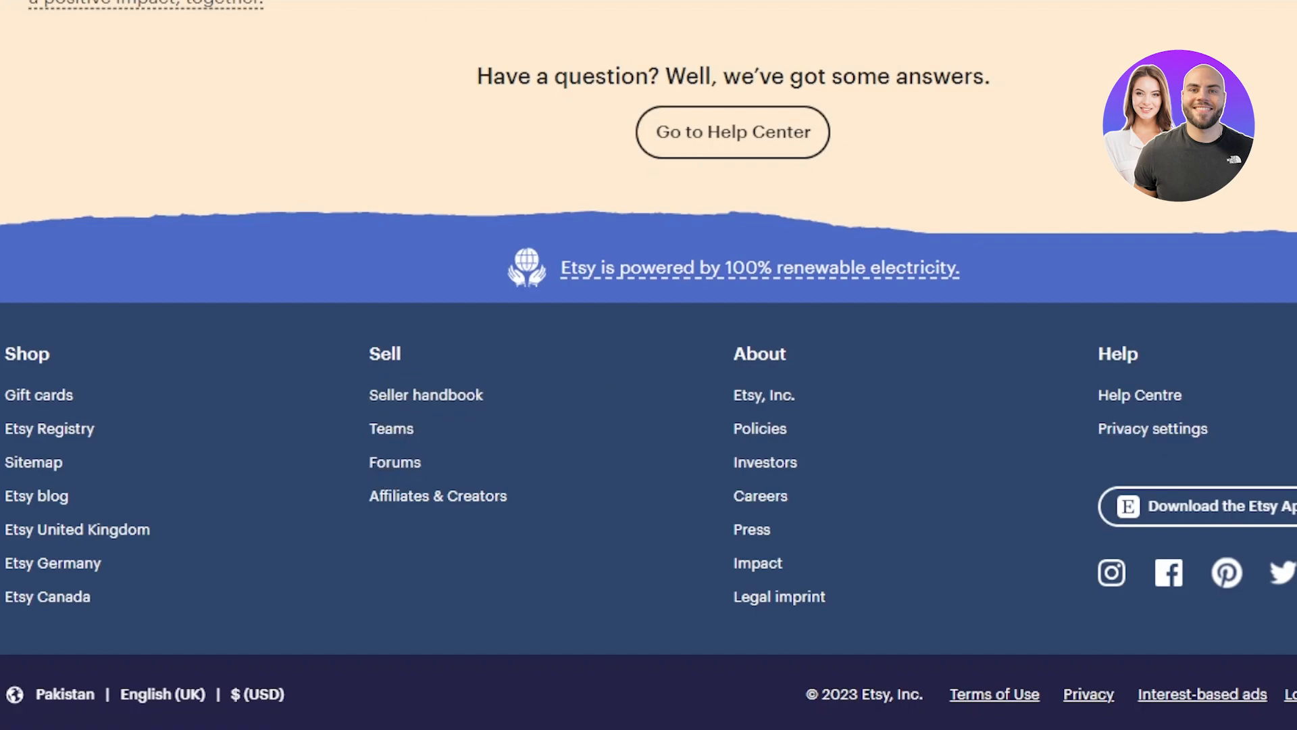
scroll(648, 365, "up", 15)
scroll(648, 365, "up", 6)
scroll(649, 364, "up", 15)
scroll(648, 365, "up", 6)
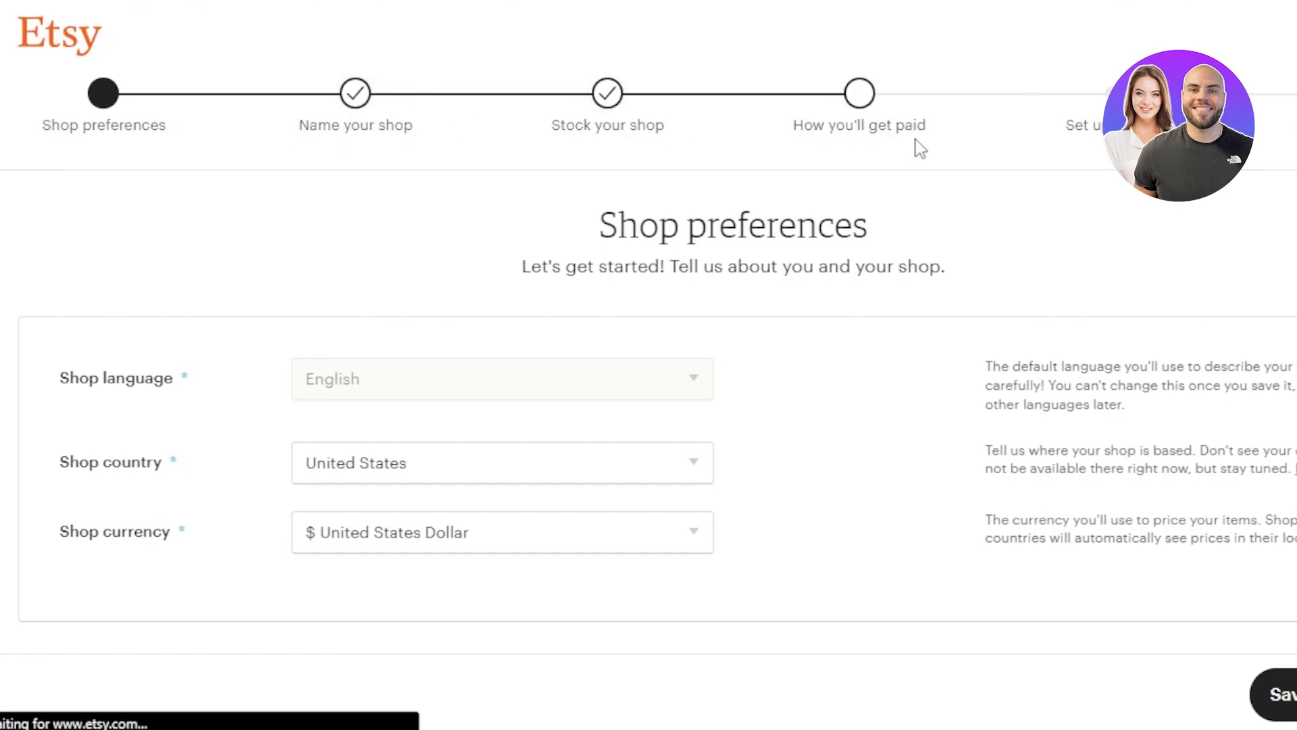
Step: Choose United States as the shop country in the shop preferences
left_click(846, 136)
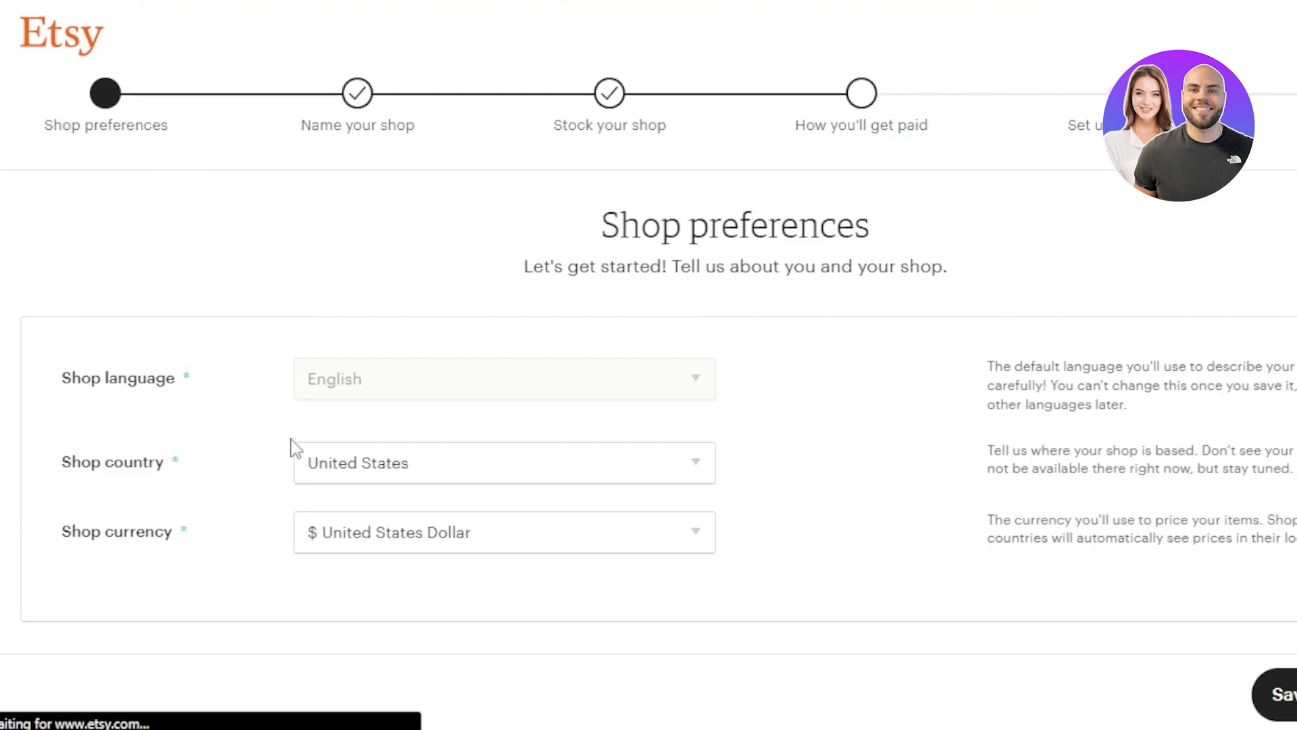
mouse_move(348, 362)
left_click(594, 472)
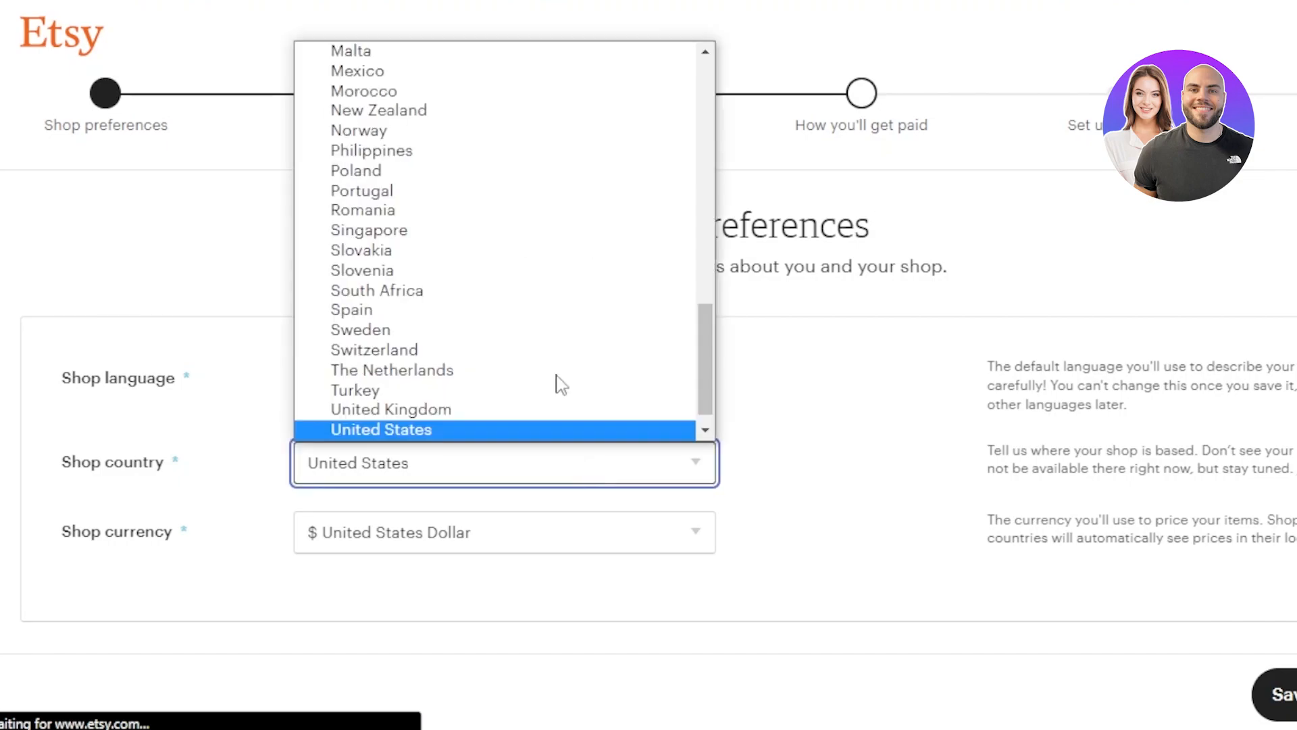
left_click(385, 430)
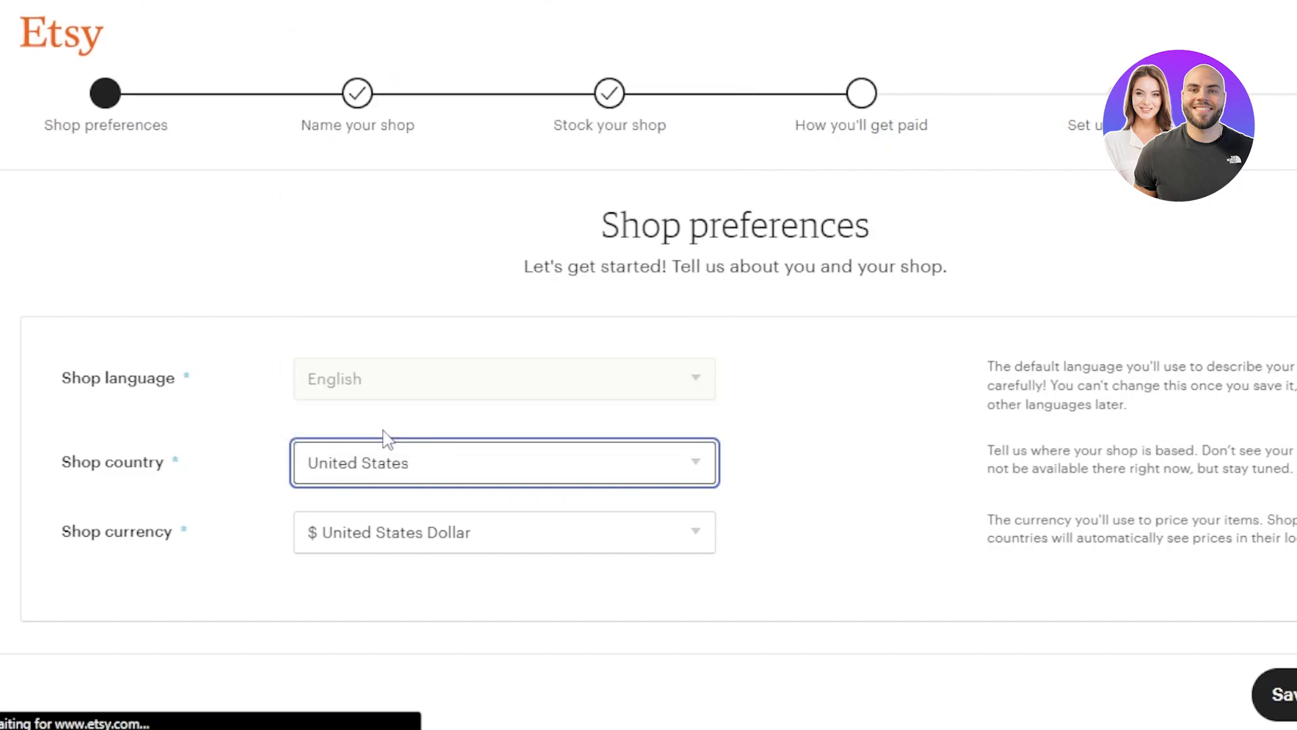
Step: Choose United States Dollar as the shop currency and save the shop preferences
left_click(448, 540)
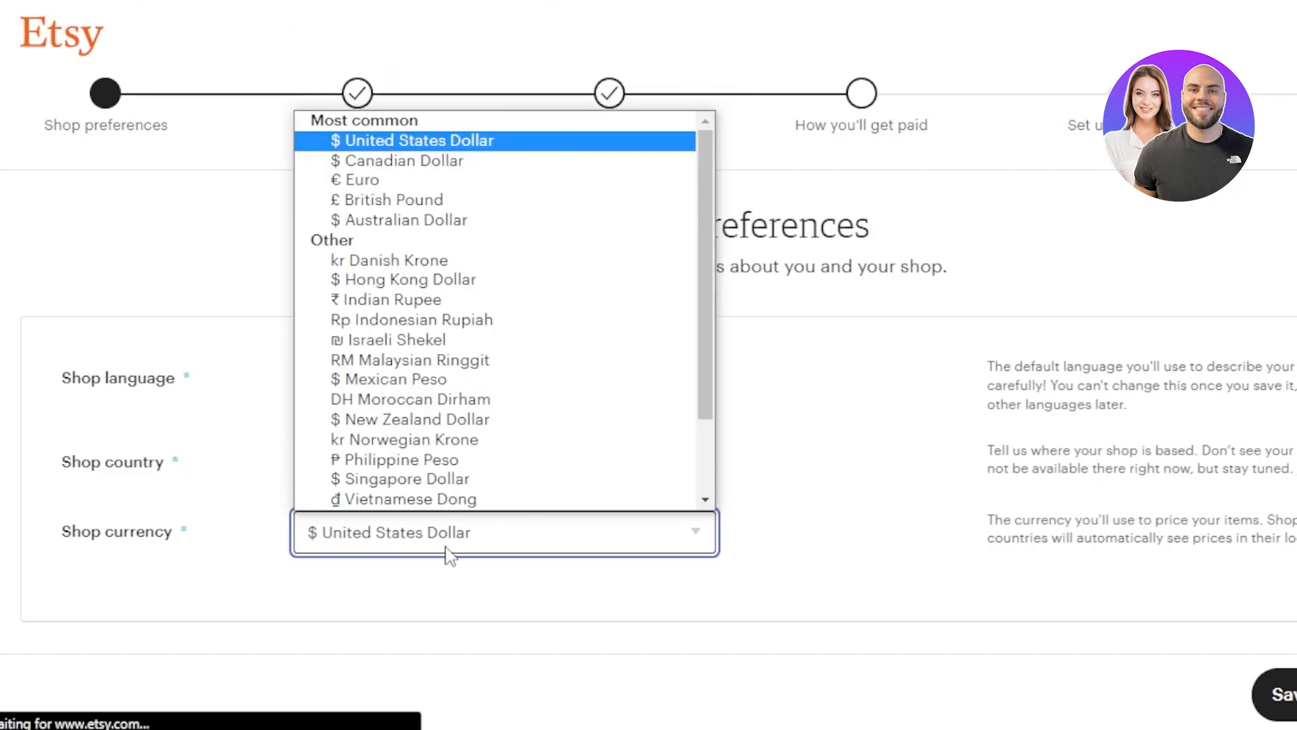
scroll(703, 367, "down", 2)
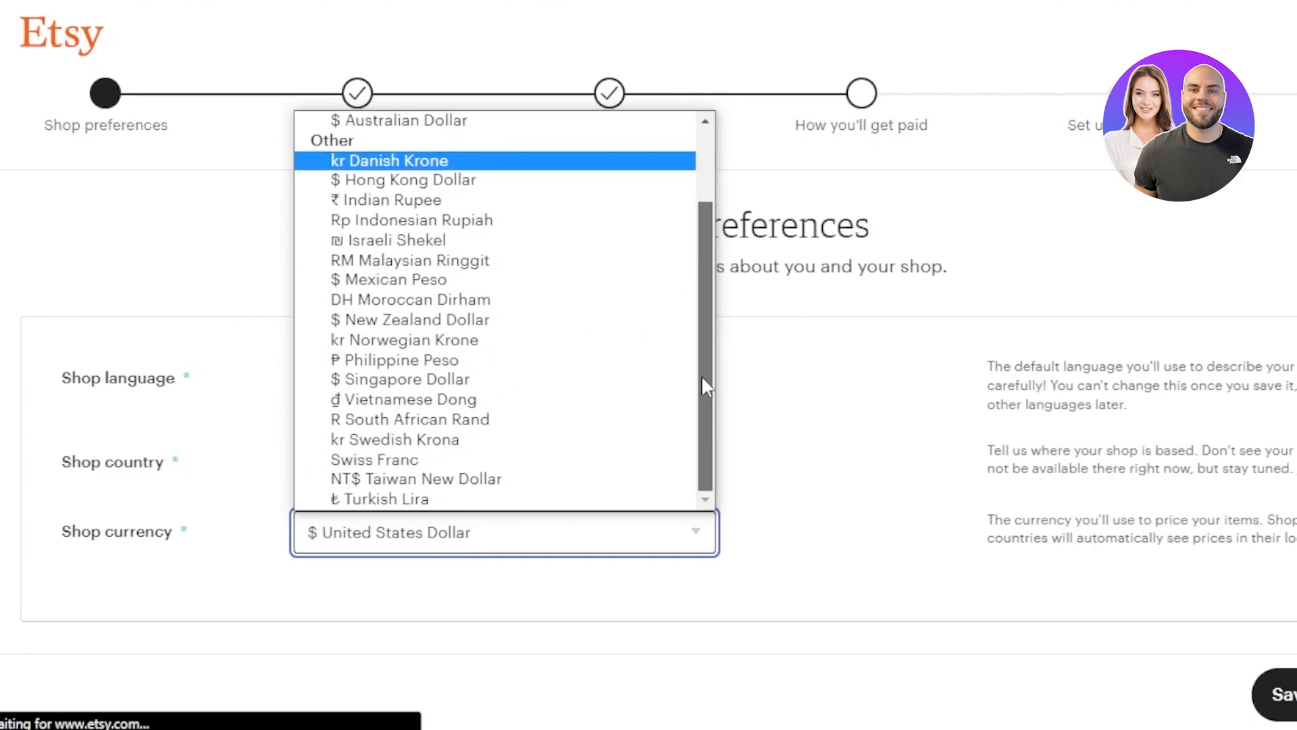
scroll(699, 338, "up", 2)
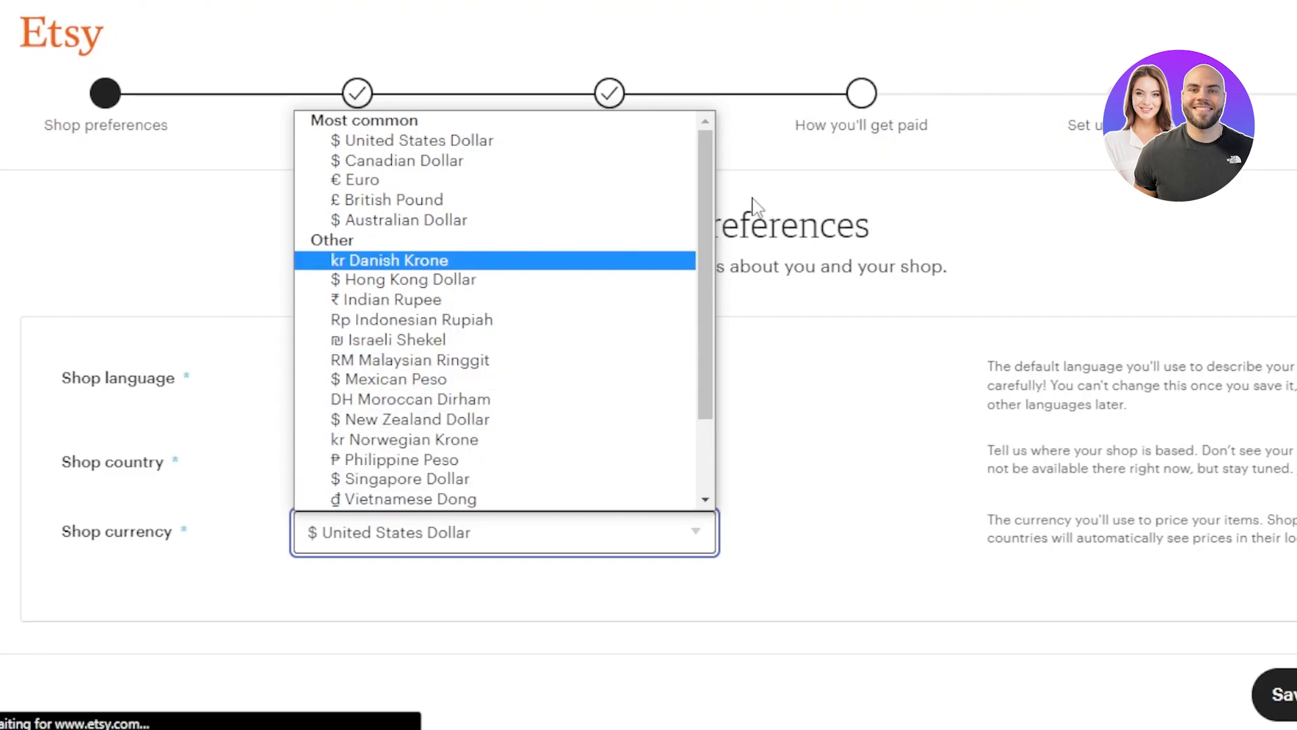
scroll(710, 287, "down", 2)
scroll(709, 287, "up", 5)
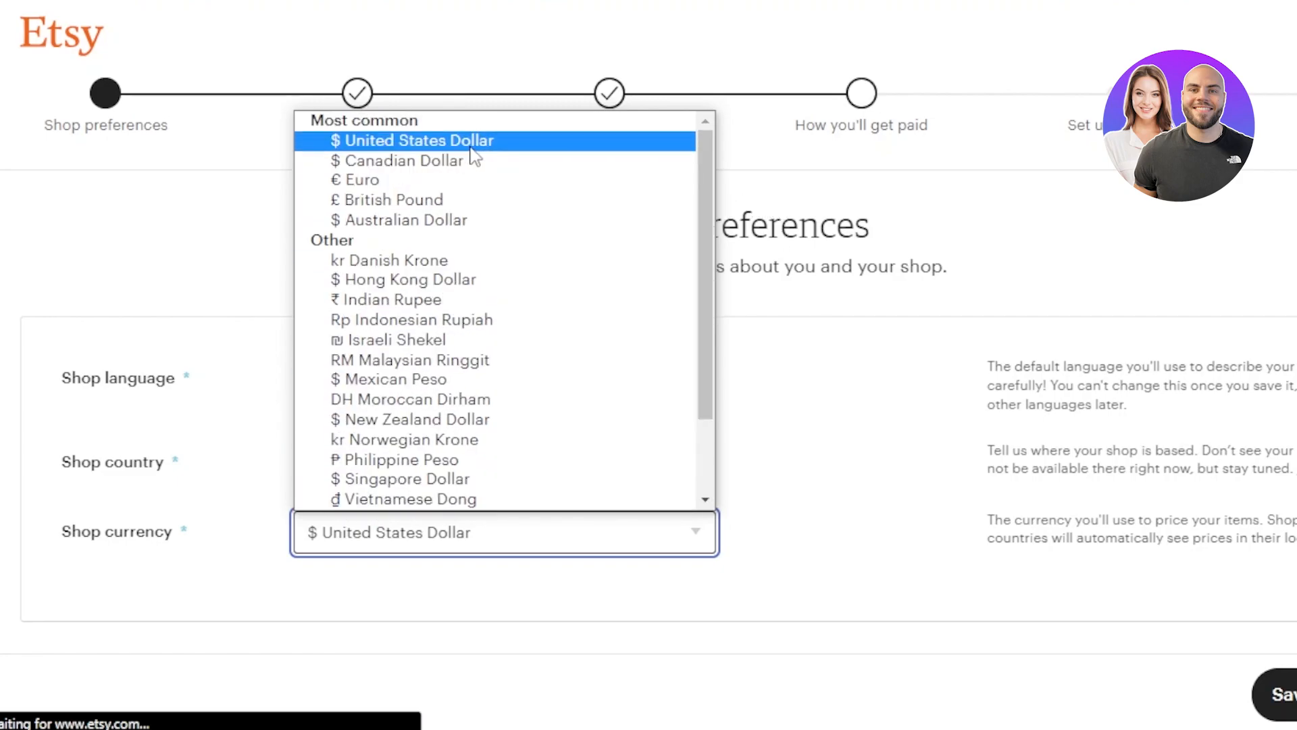
left_click(473, 144)
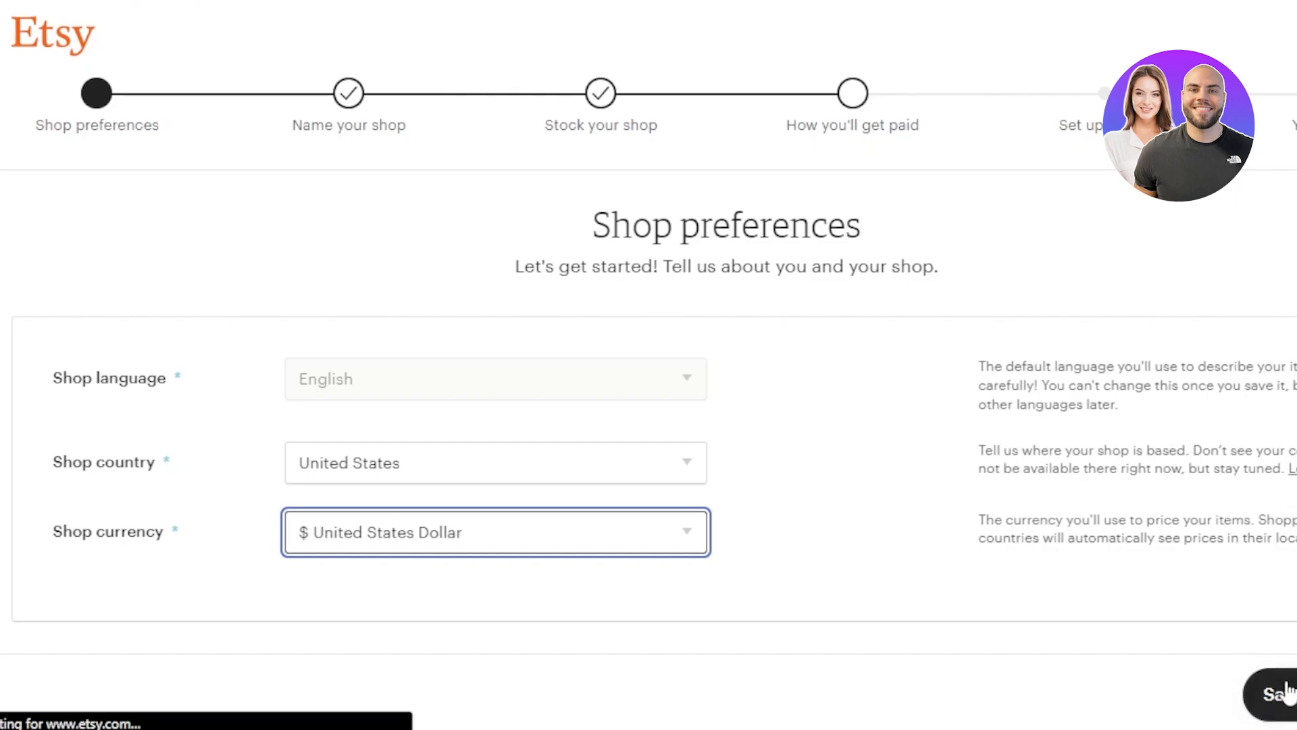
left_click(1269, 695)
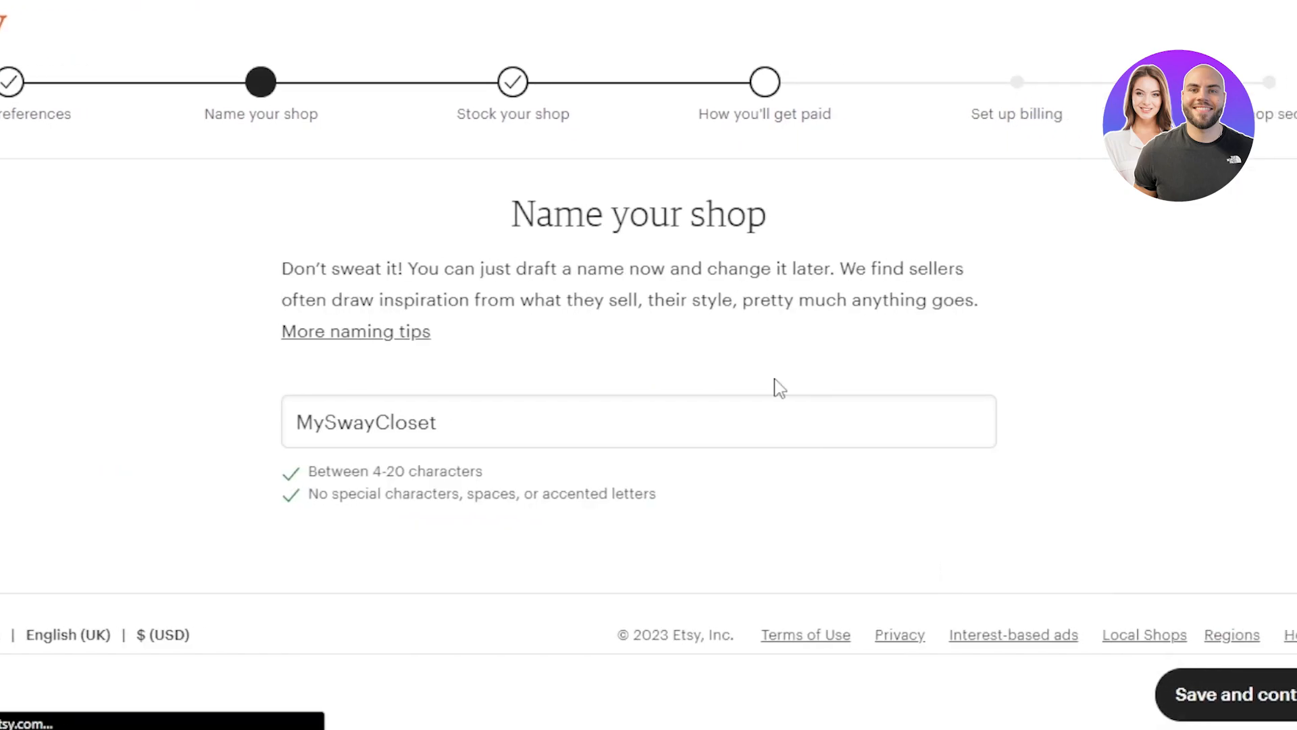
Step: Replace the existing shop name with Swayclloset to check its availability
left_click(466, 433)
key("BackSpace")
key("BackSpace")
key("BackSpace")
key("BackSpace")
key("BackSpace")
key("BackSpace")
key("BackSpace")
key("BackSpace")
key("BackSpace")
key("BackSpace")
key("BackSpace")
key("BackSpace")
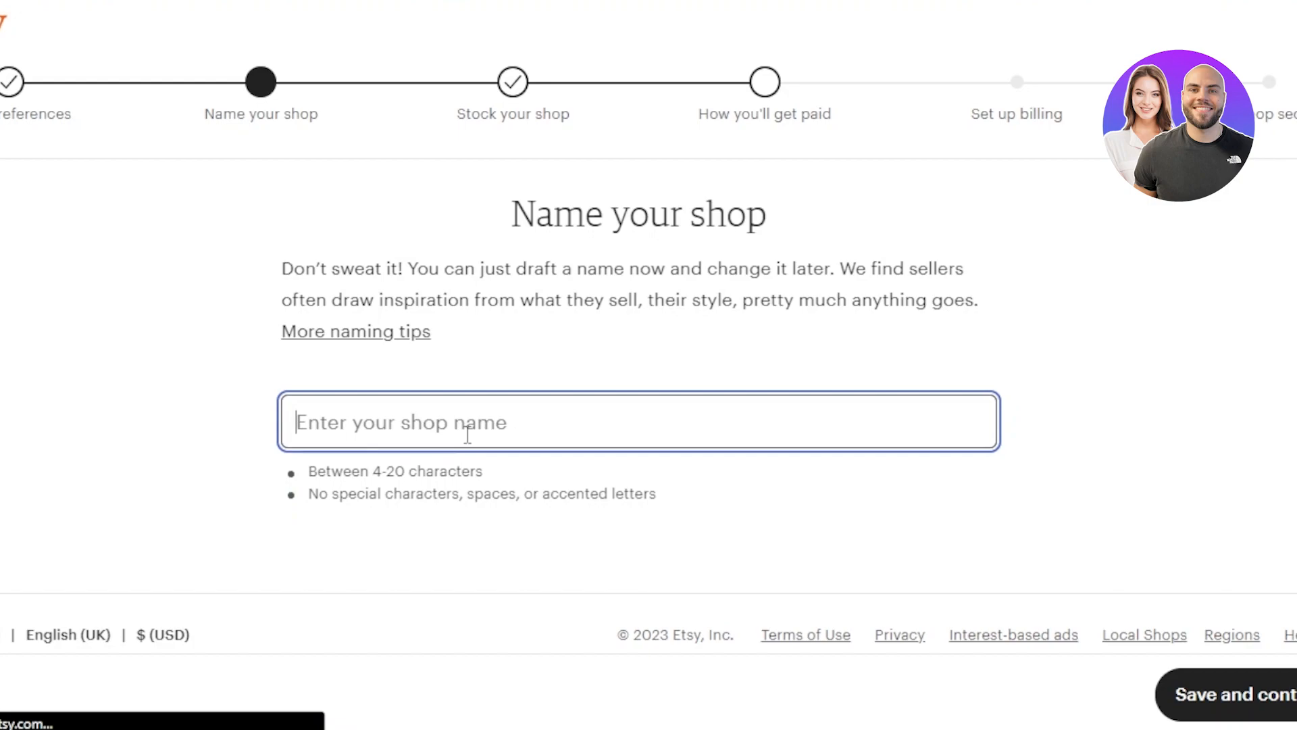
type("Swaycllose")
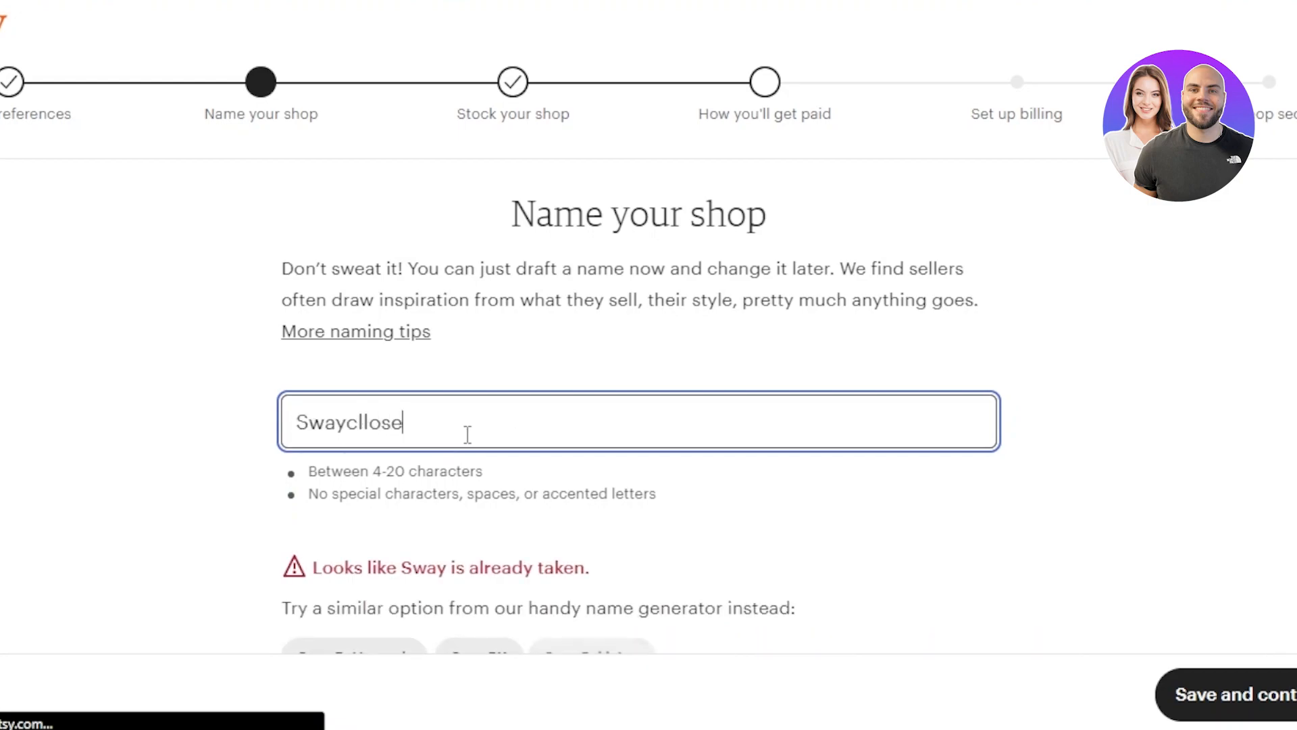
type("t")
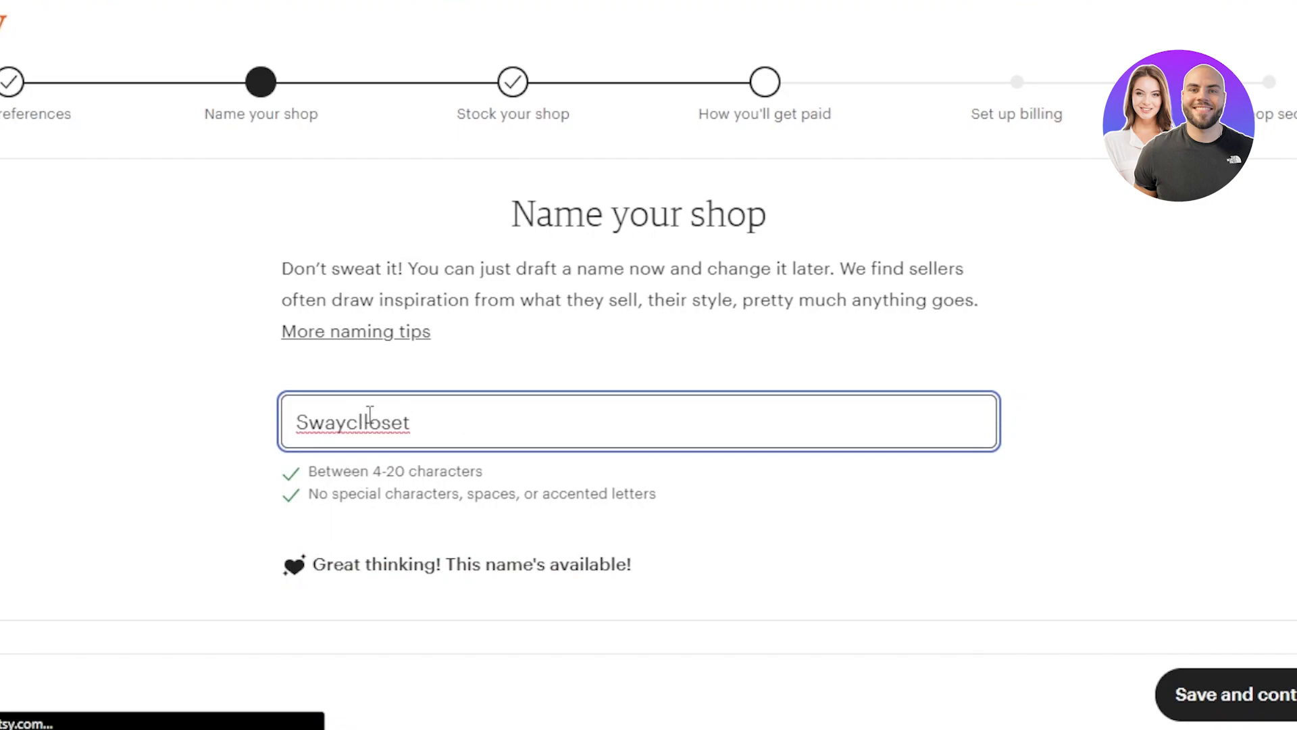
Step: Clear the shop name and try sun instead
key("BackSpace")
key("BackSpace")
key("BackSpace")
key("BackSpace")
key("BackSpace")
key("BackSpace")
key("BackSpace")
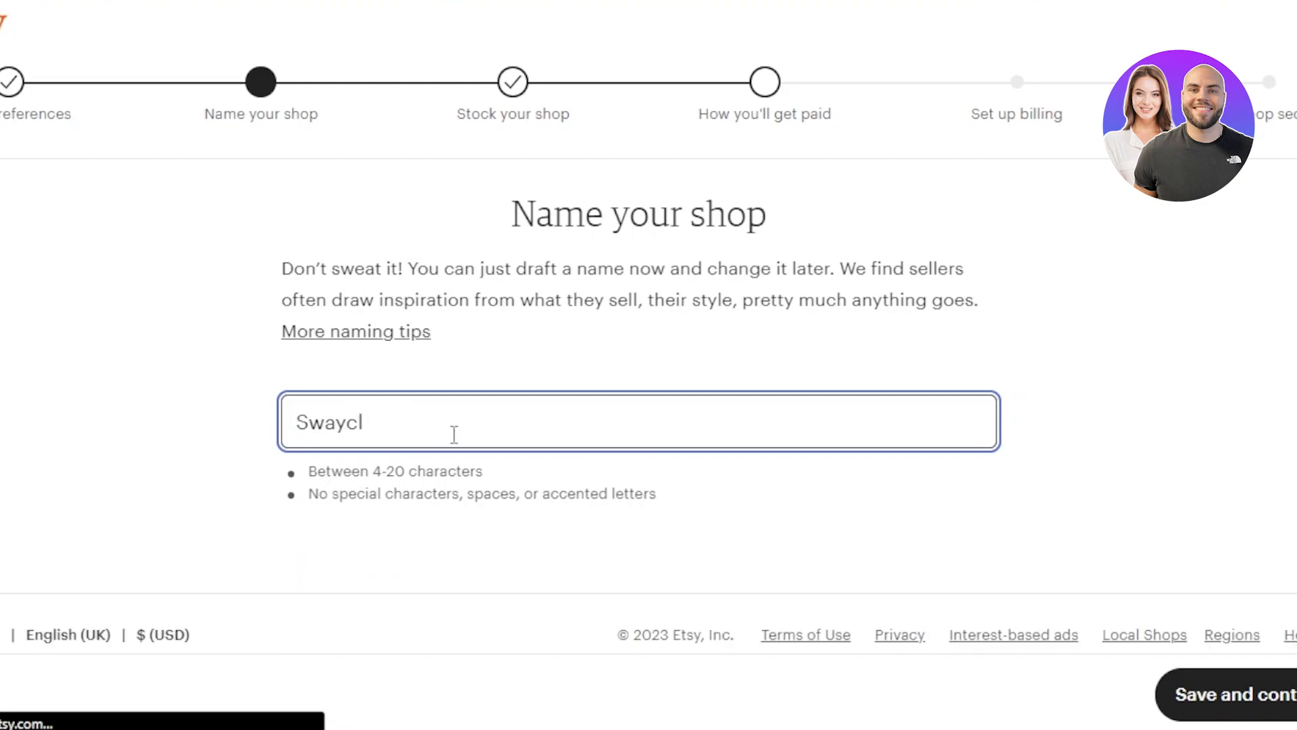
key("BackSpace")
key("BackSpace")
key("BackSpace")
key("BackSpace")
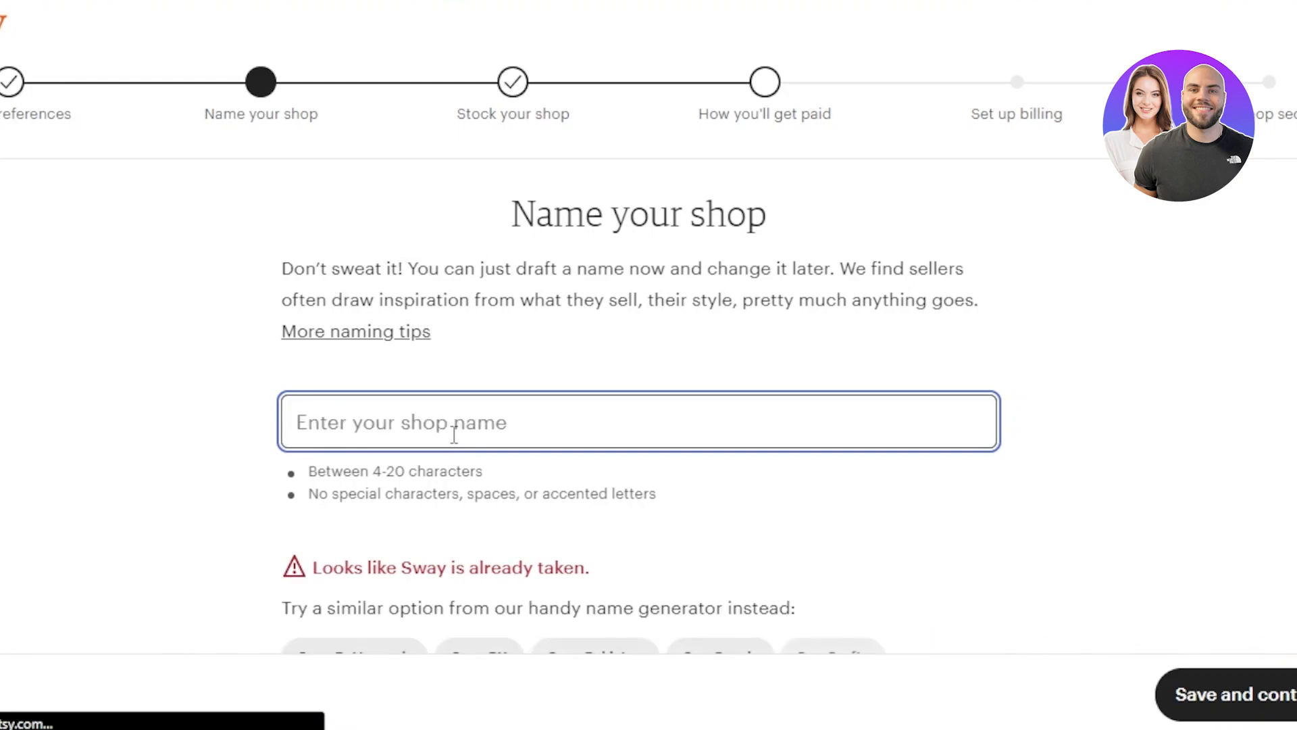
type("sun")
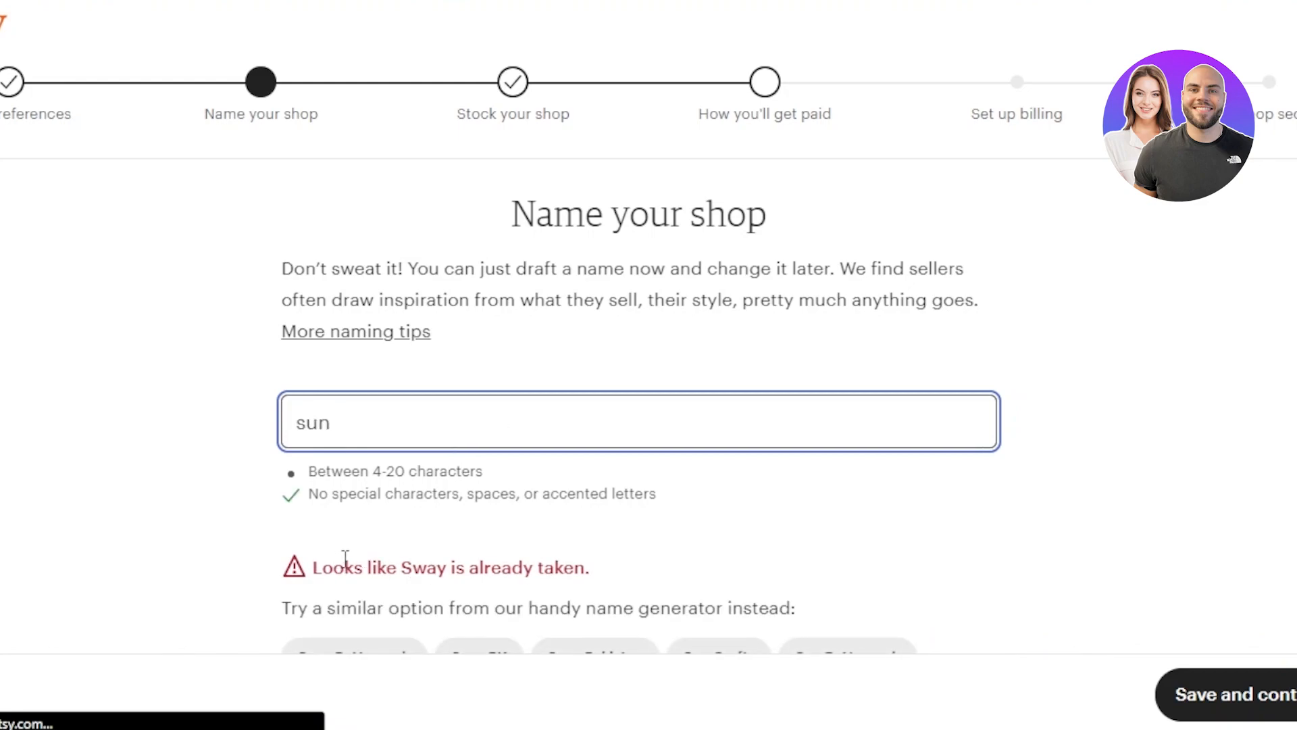
Step: Replace the shop name with MySwayCloset
key("BackSpace")
key("BackSpace")
key("BackSpace")
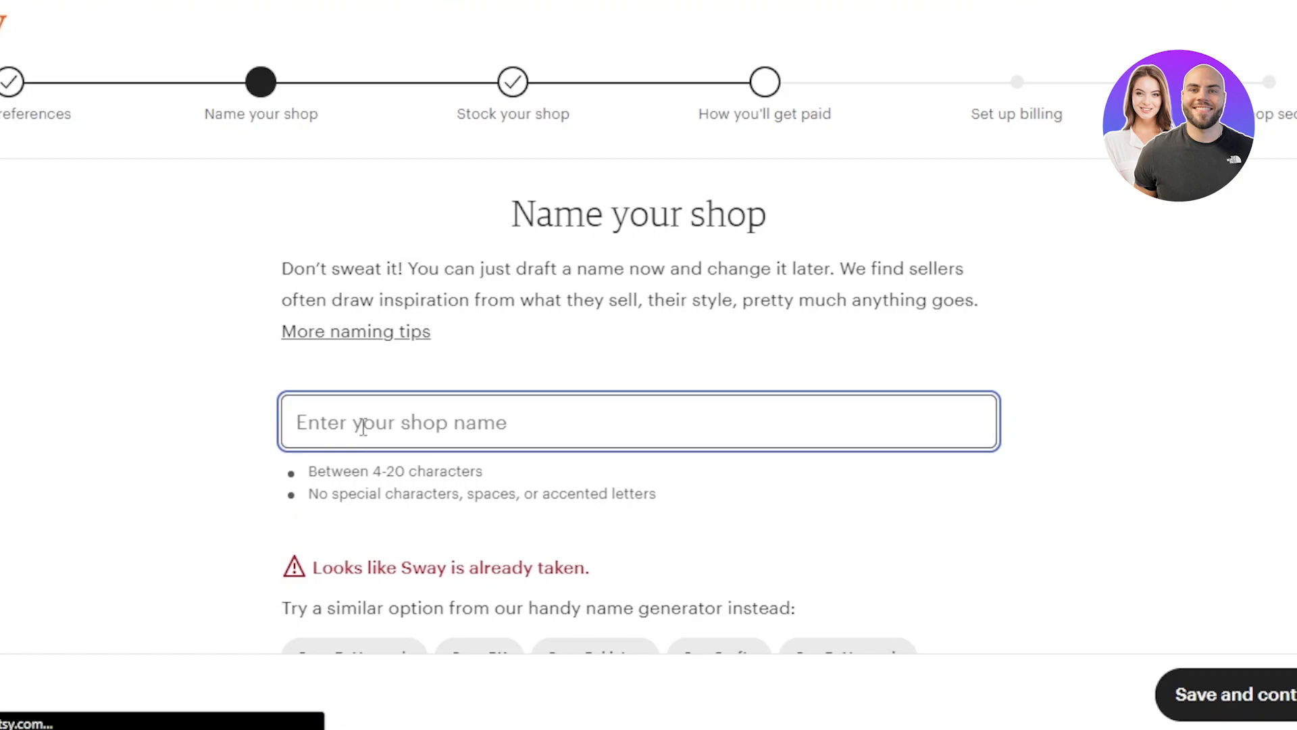
type("MySwa")
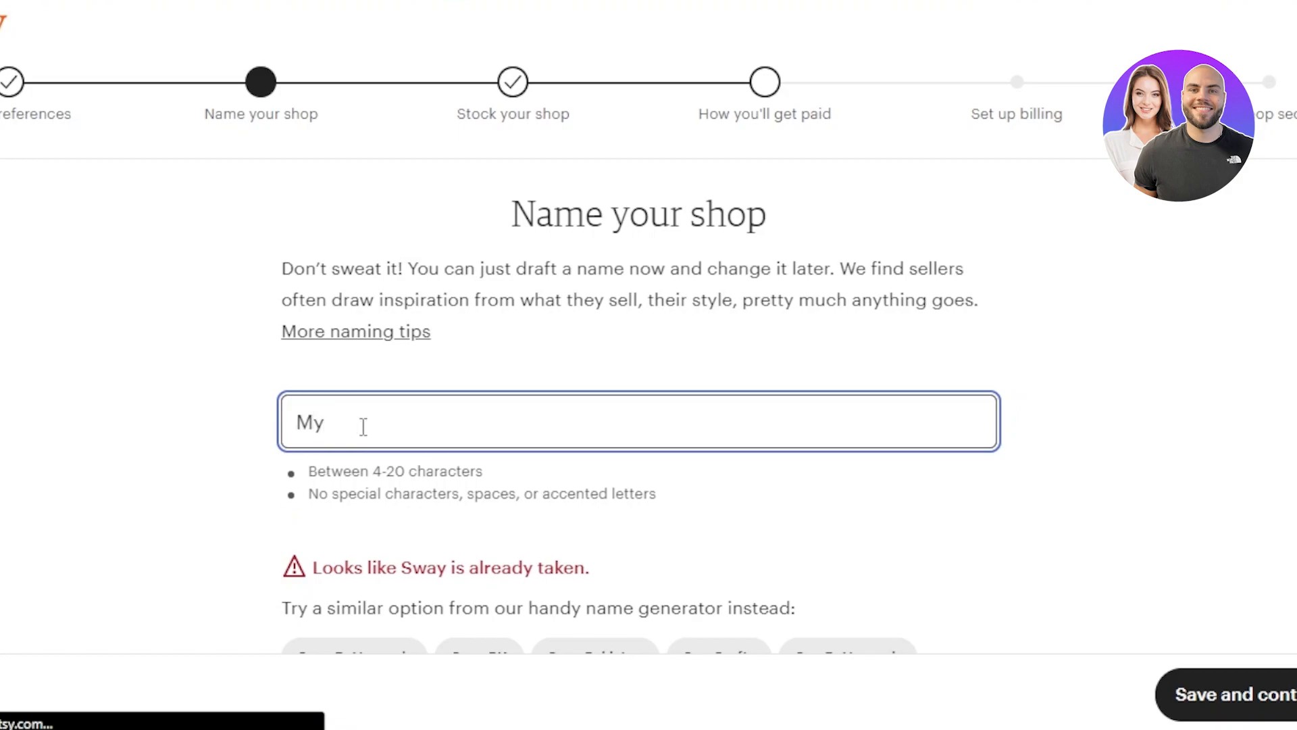
type("yCloset")
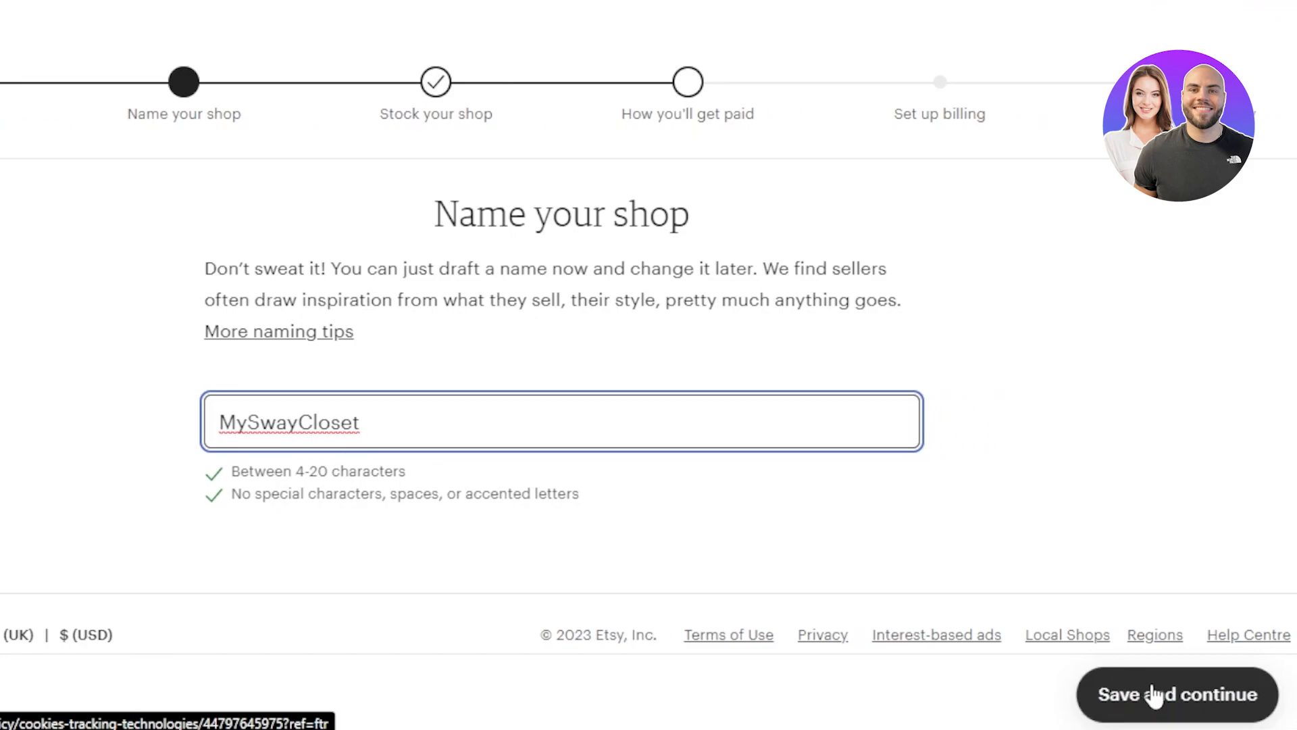
Step: Save the shop name and start adding a new listing to stock the shop
left_click(1154, 695)
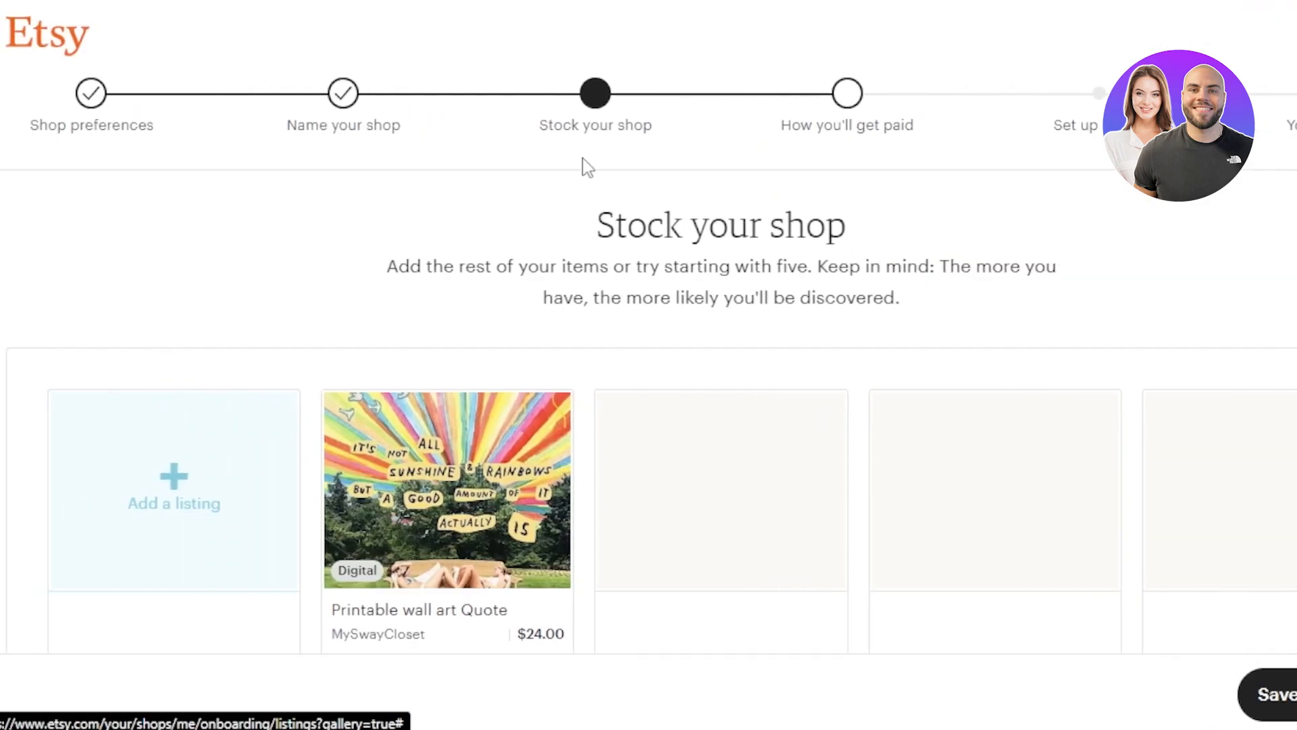
left_click(204, 508)
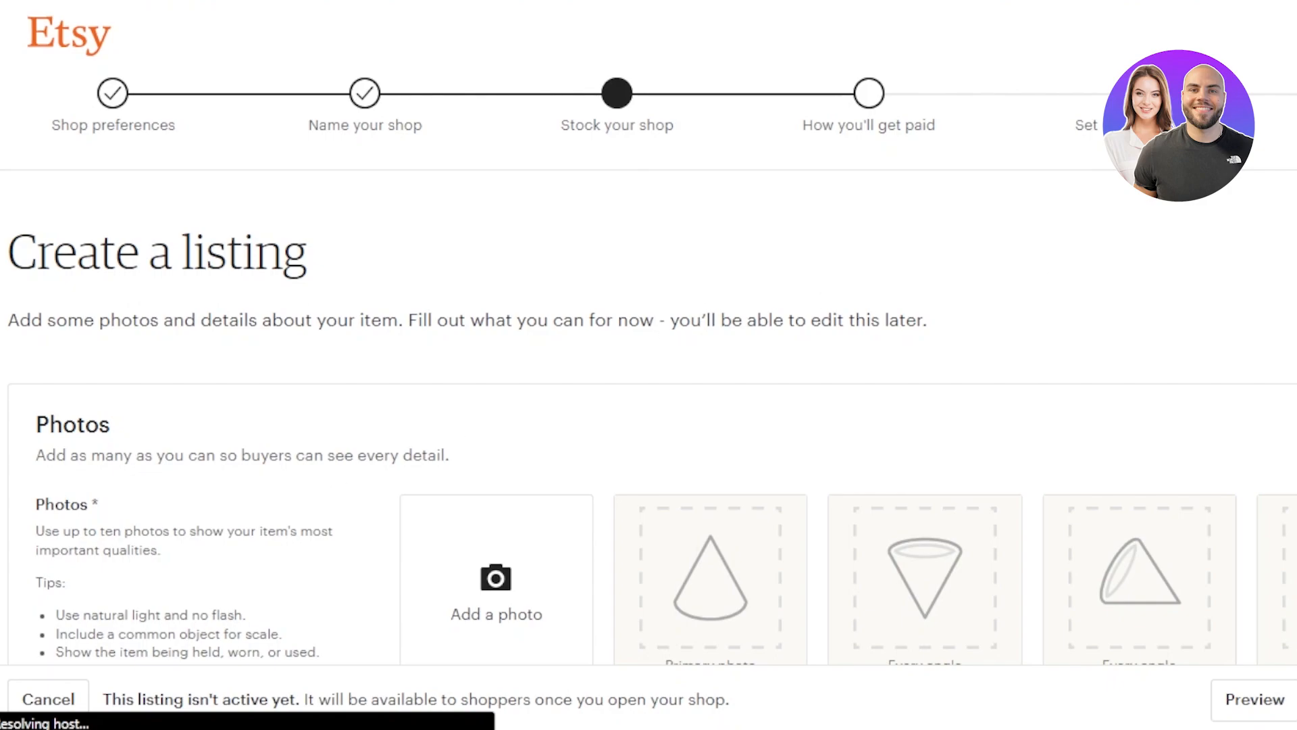
Step: Upload the grey hoodie picture as the first photo of the new listing
scroll(648, 333, "down", 15)
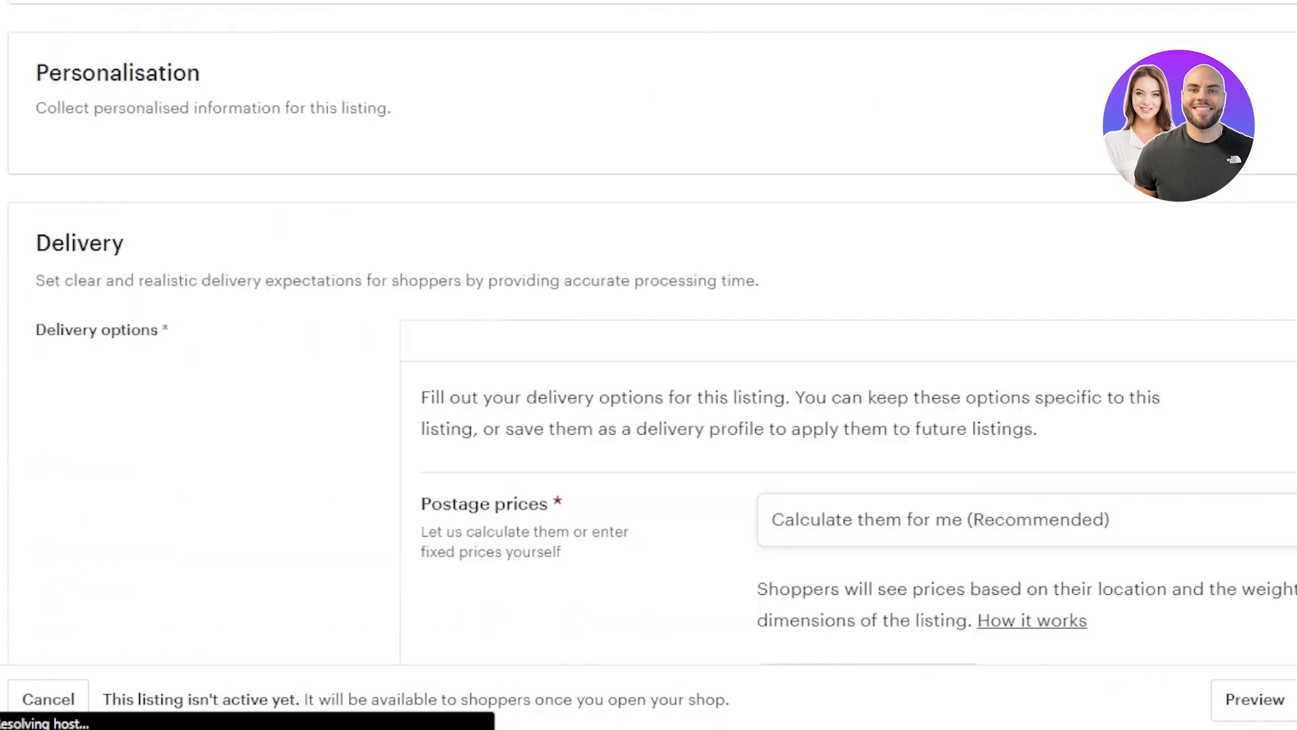
scroll(648, 333, "up", 15)
scroll(648, 333, "up", 10)
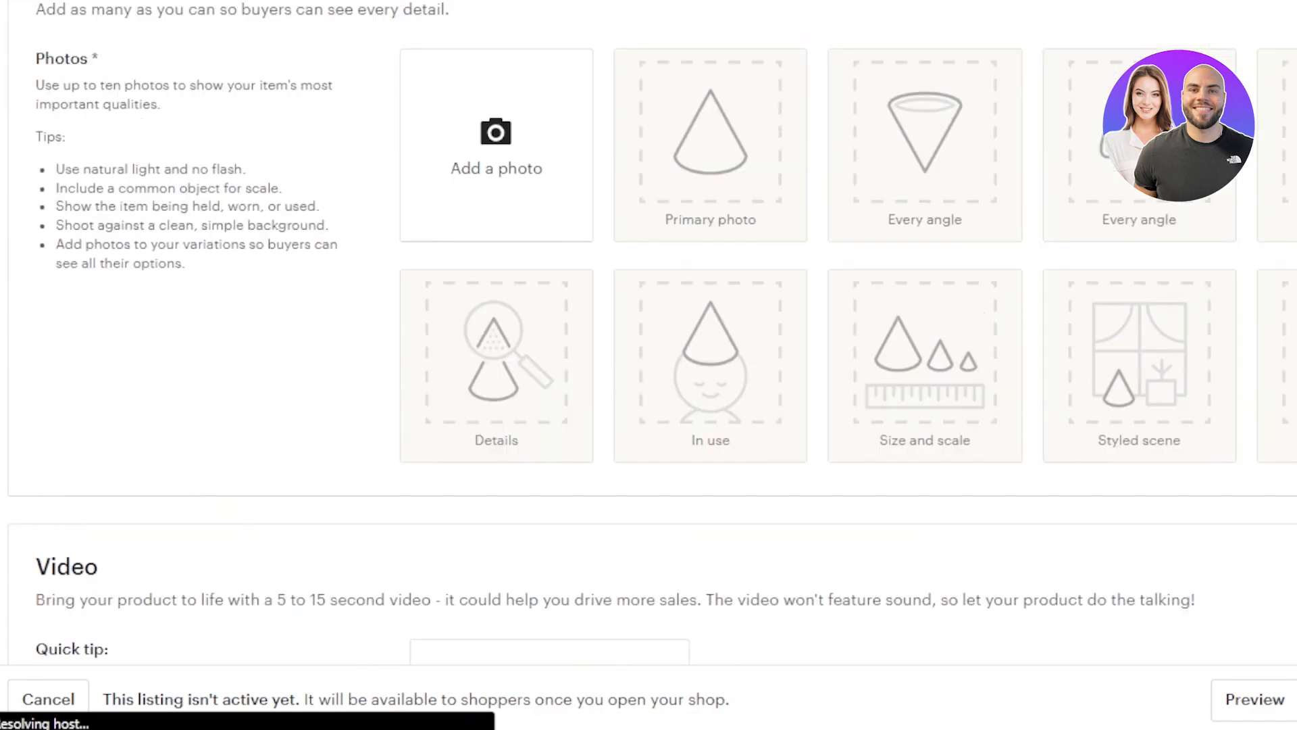
scroll(649, 333, "up", 3)
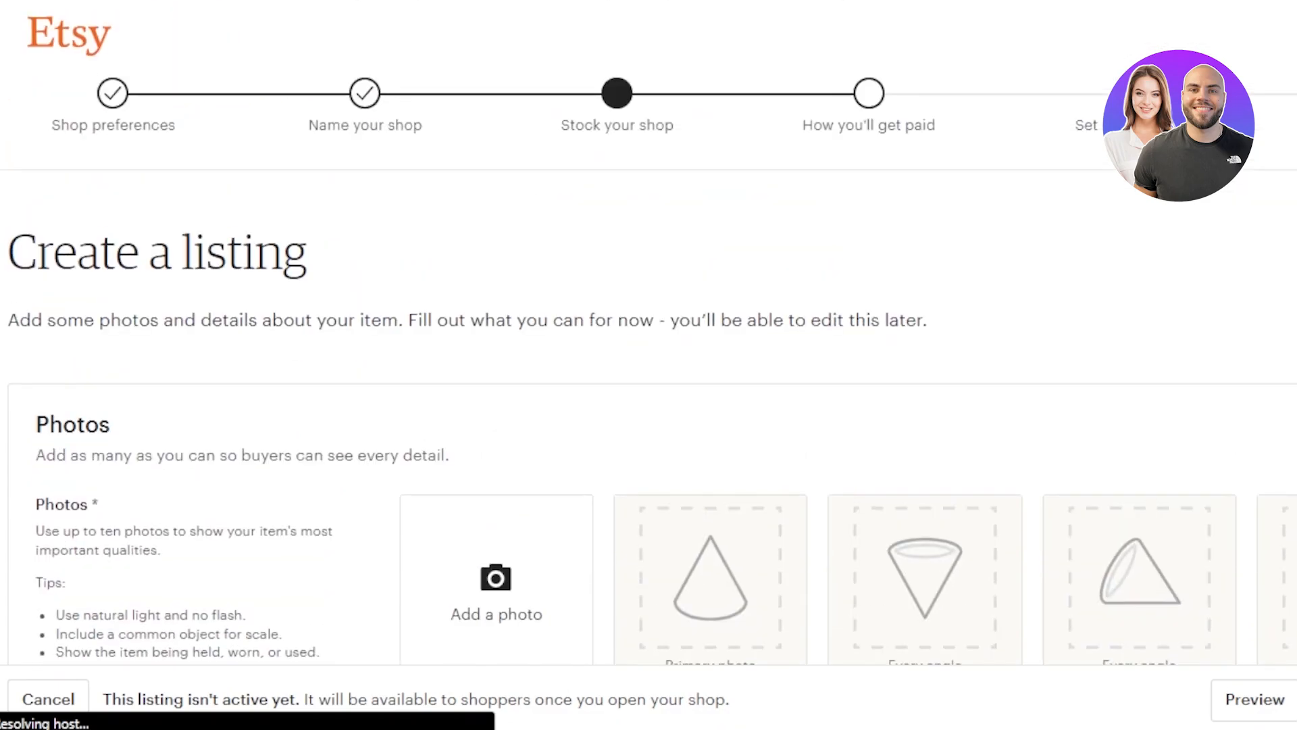
scroll(648, 332, "down", 4)
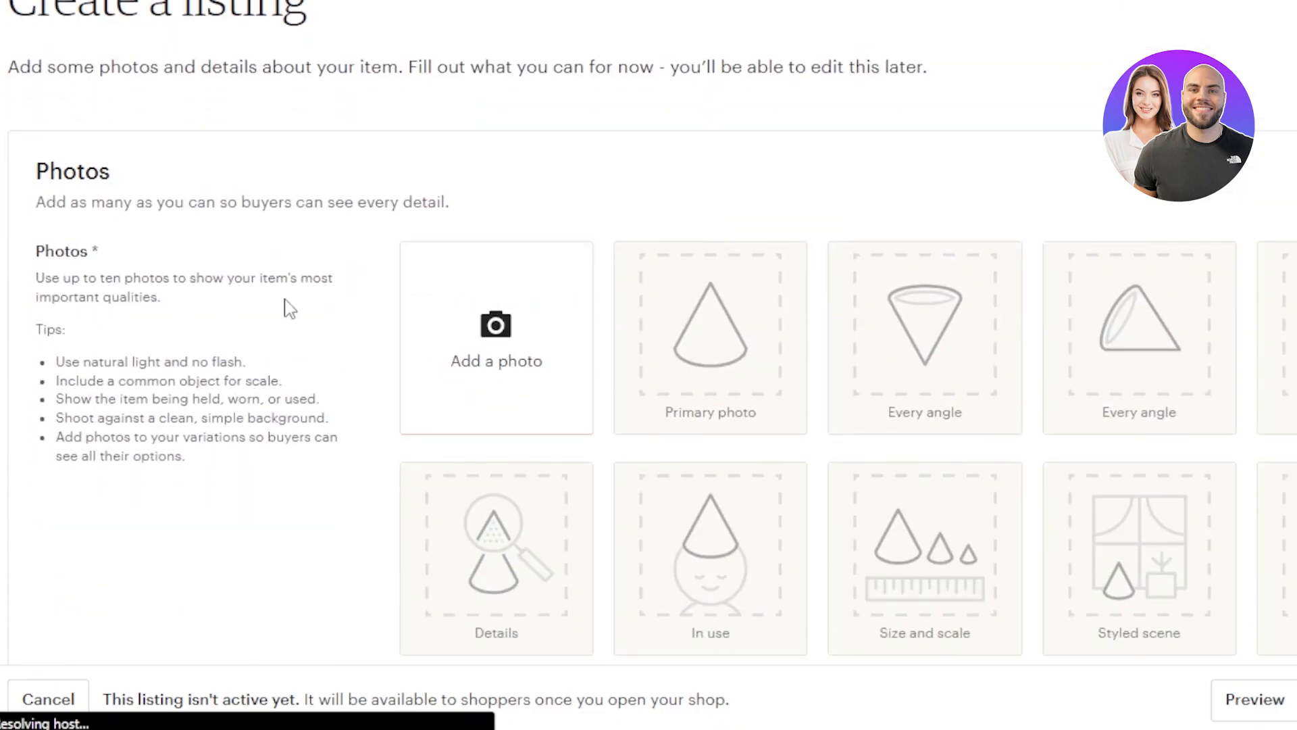
left_click(516, 318)
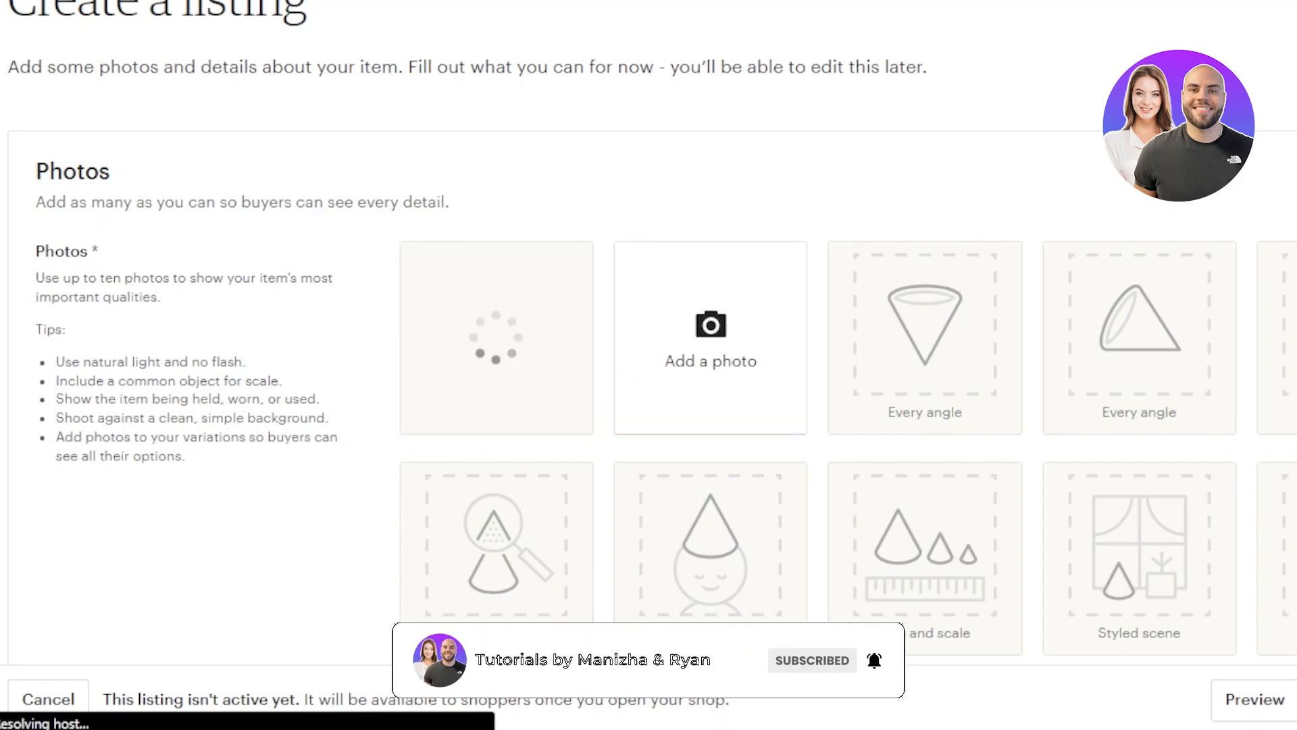
scroll(747, 101, "down", 2)
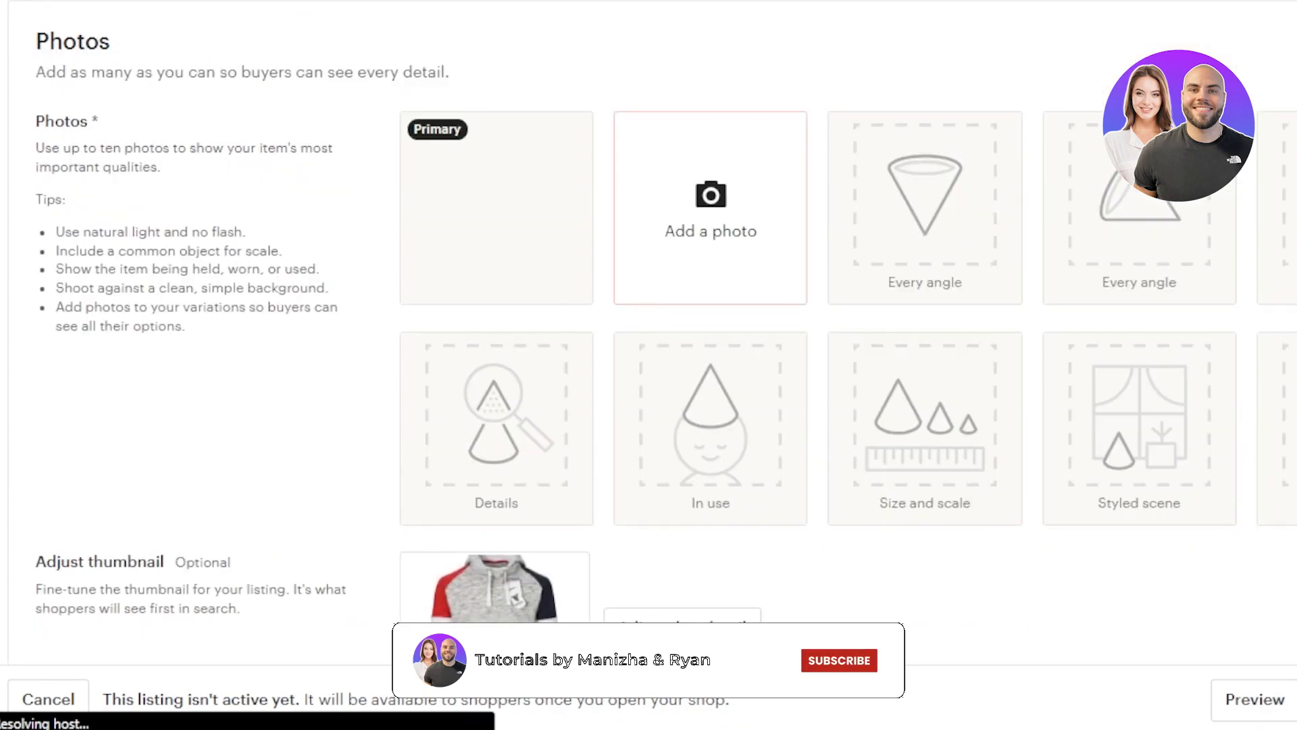
scroll(581, 412, "down", 5)
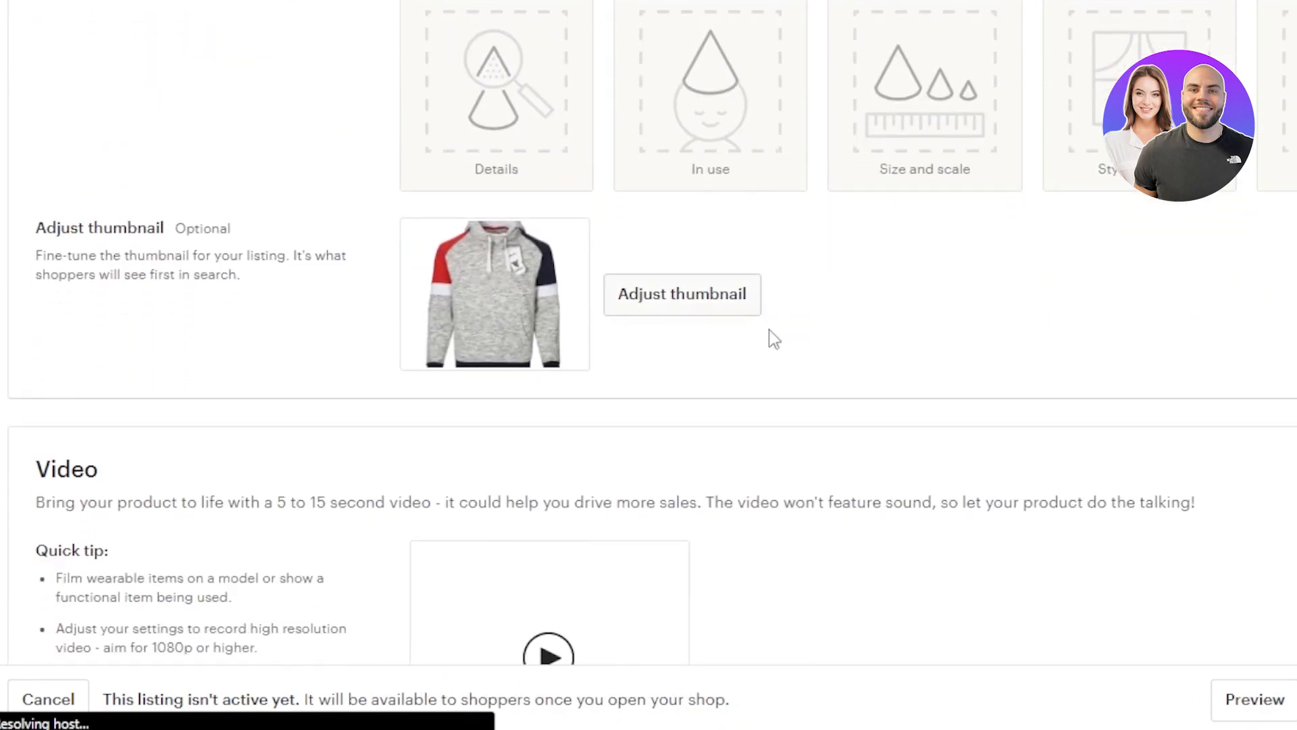
Step: Enter hoodie as the title in the listing details
scroll(915, 385, "down", 4)
scroll(648, 365, "down", 1)
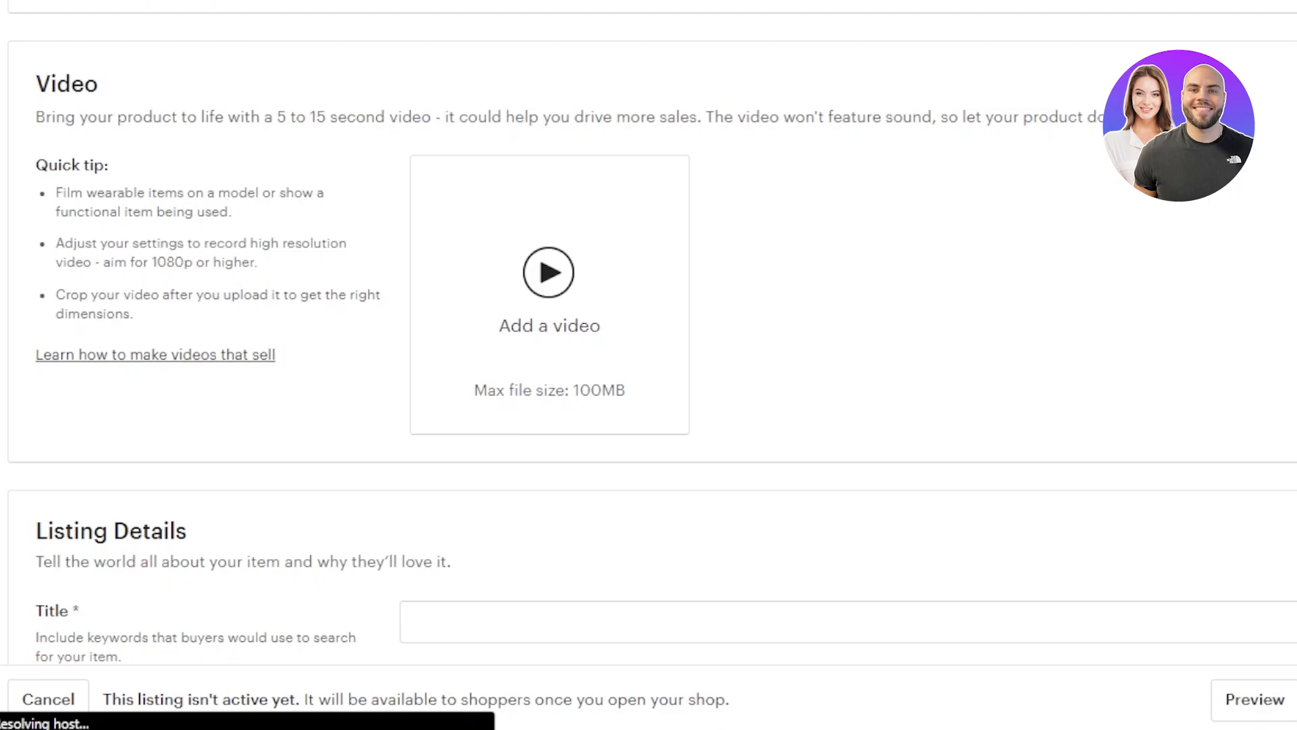
scroll(649, 365, "down", 3)
scroll(648, 365, "up", 1)
scroll(648, 365, "down", 2)
scroll(649, 365, "down", 3)
scroll(649, 365, "up", 1)
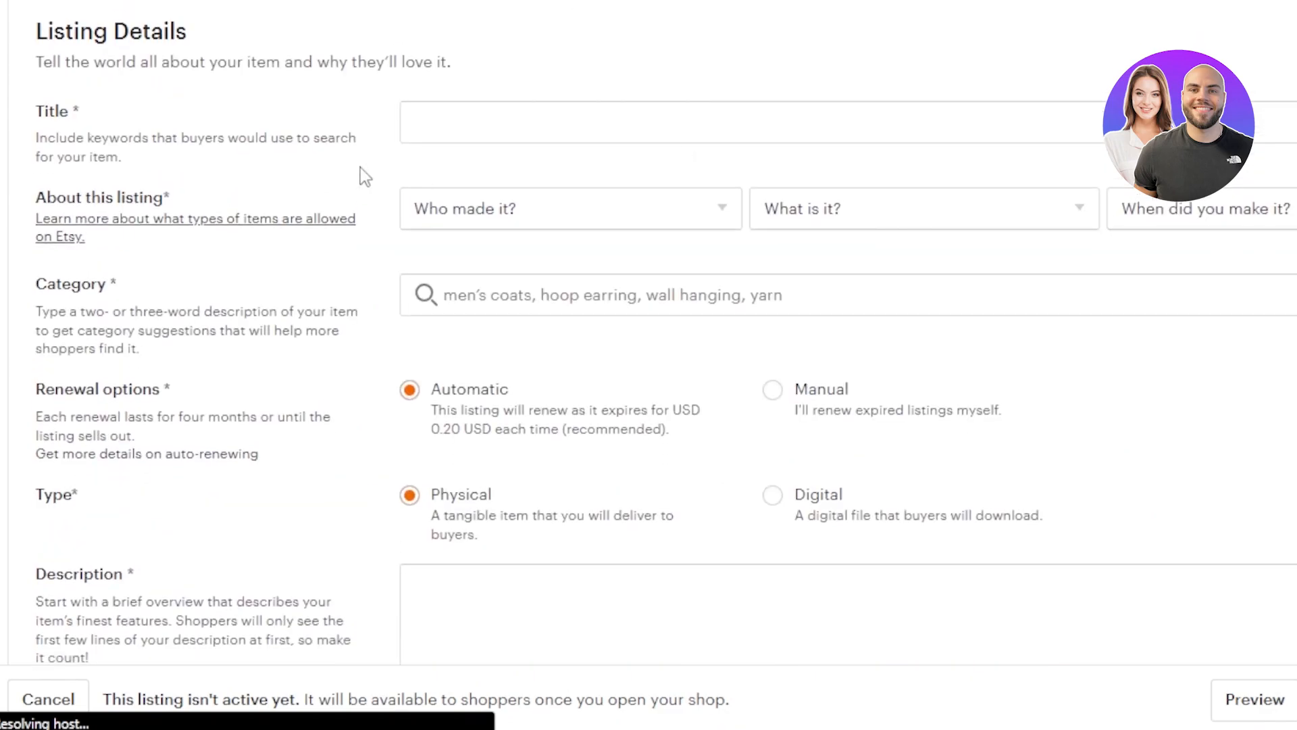
left_click(464, 131)
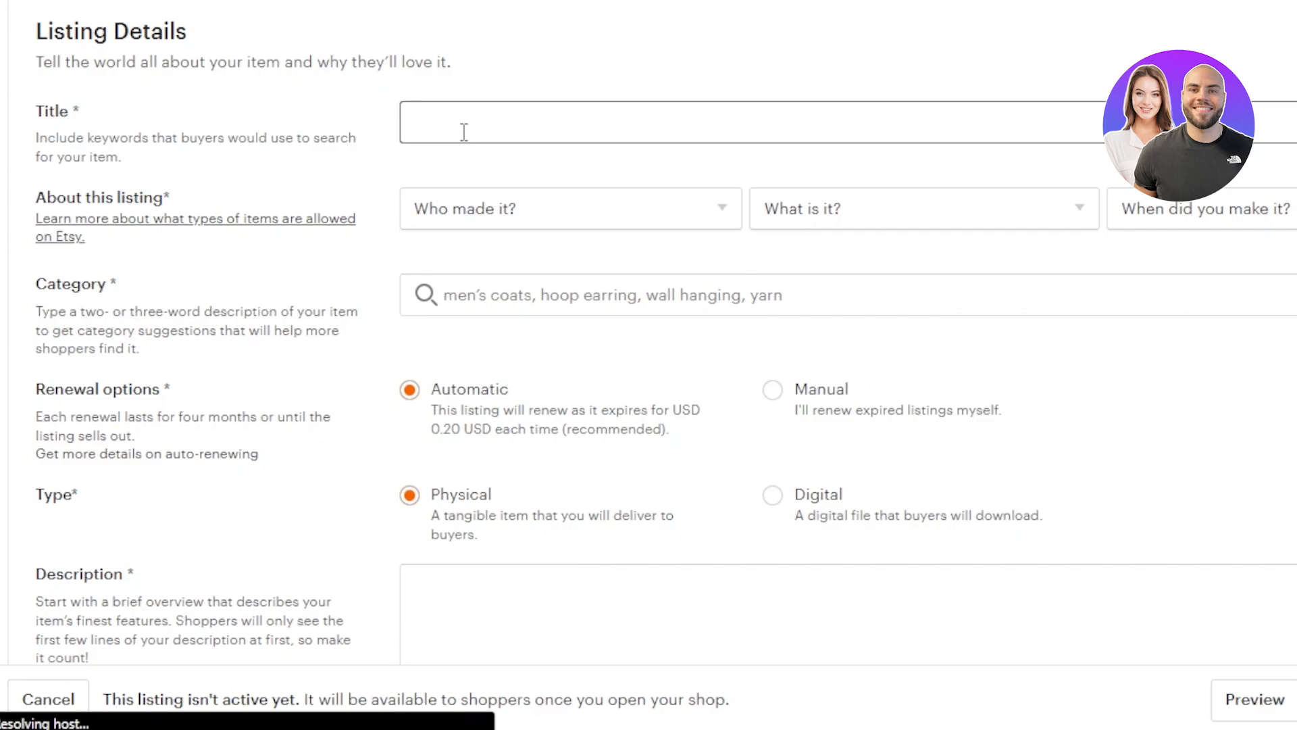
type("hoodie")
Step: Describe the listing as made by "I did", "A finished product", with 2020 - 2023 as the period it was made
left_click(522, 207)
left_click(513, 281)
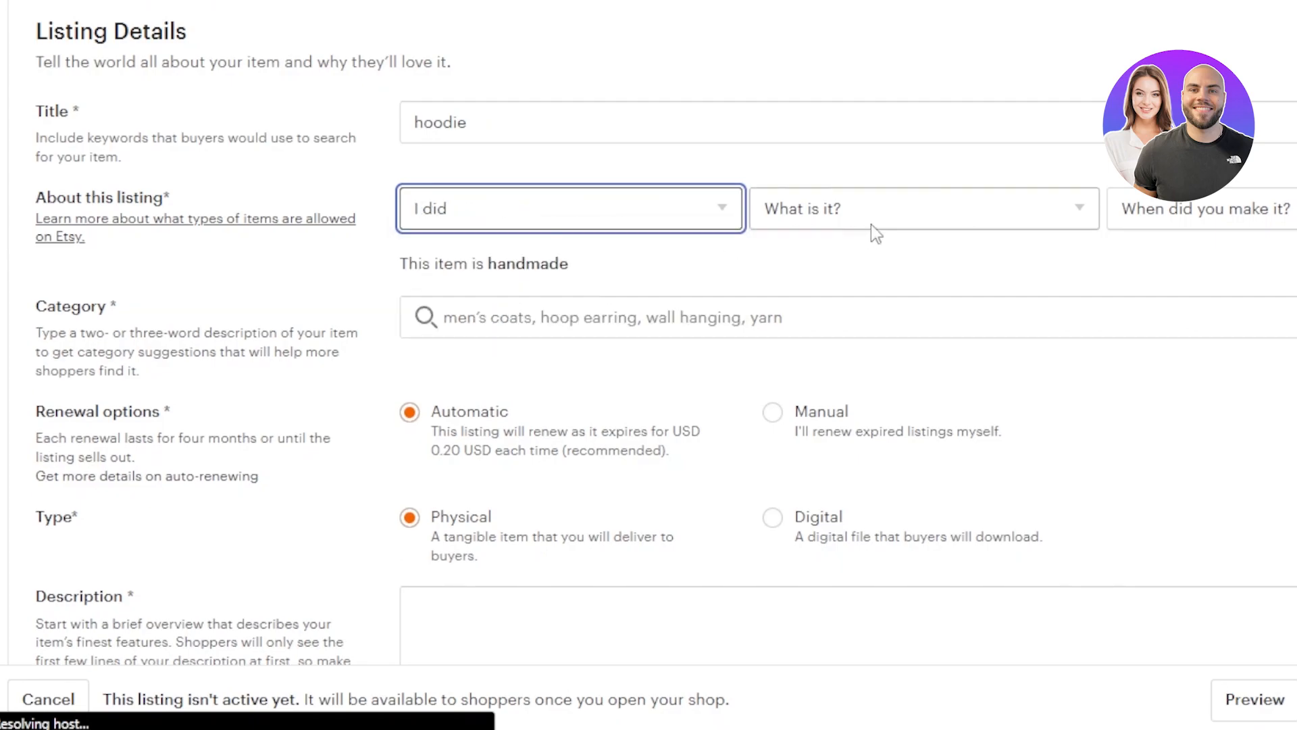
left_click(872, 219)
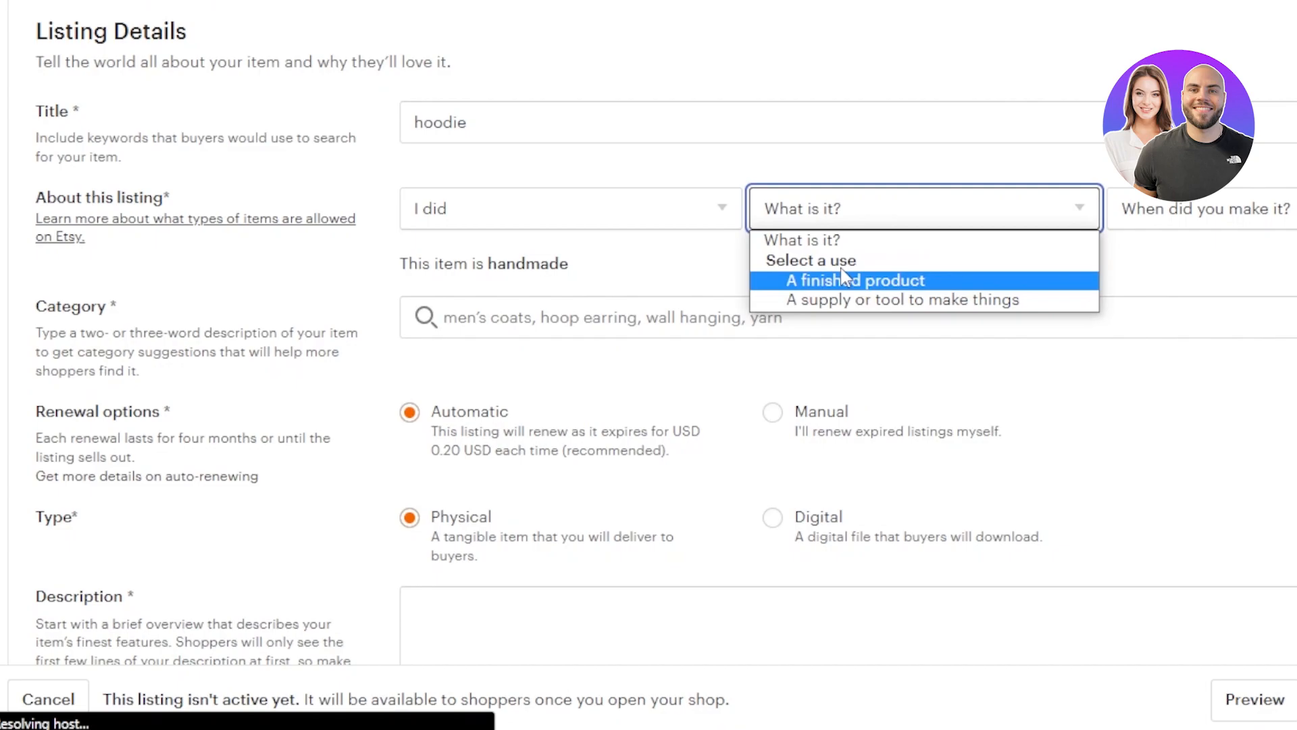
left_click(850, 287)
left_click(1195, 209)
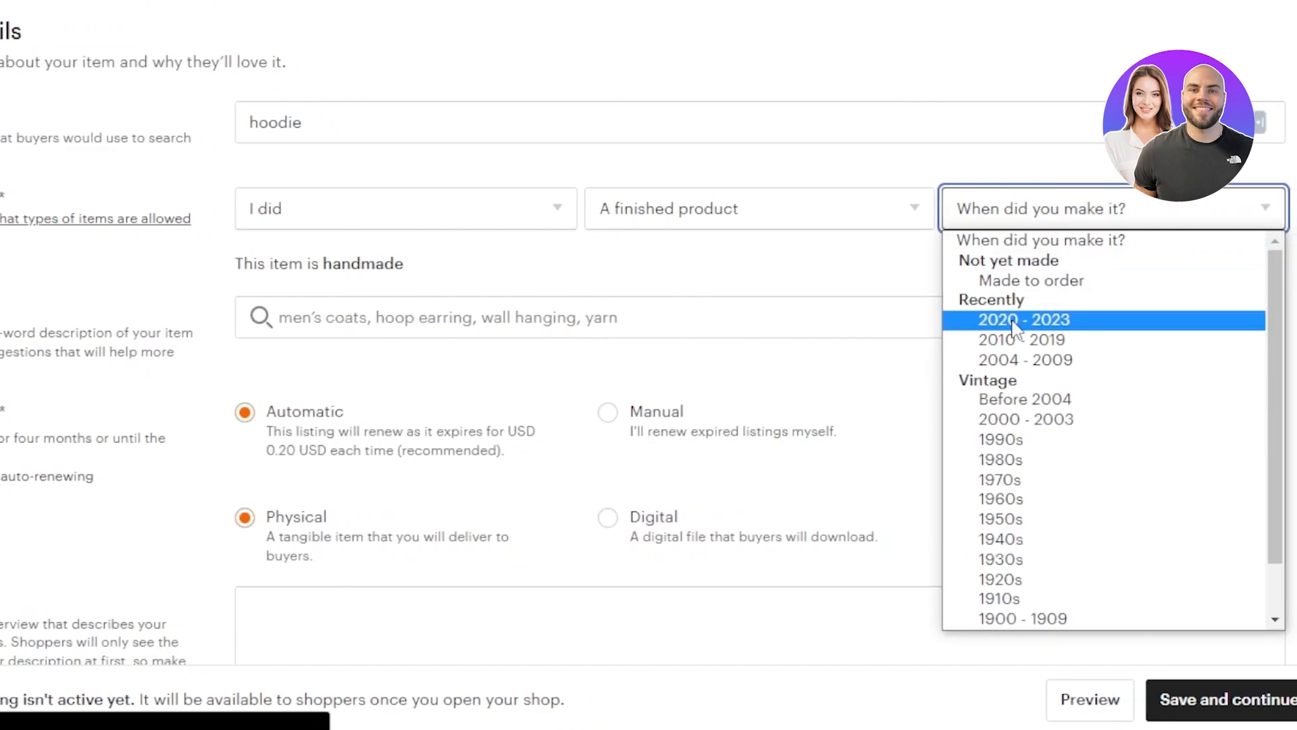
left_click(1017, 324)
left_click(1100, 227)
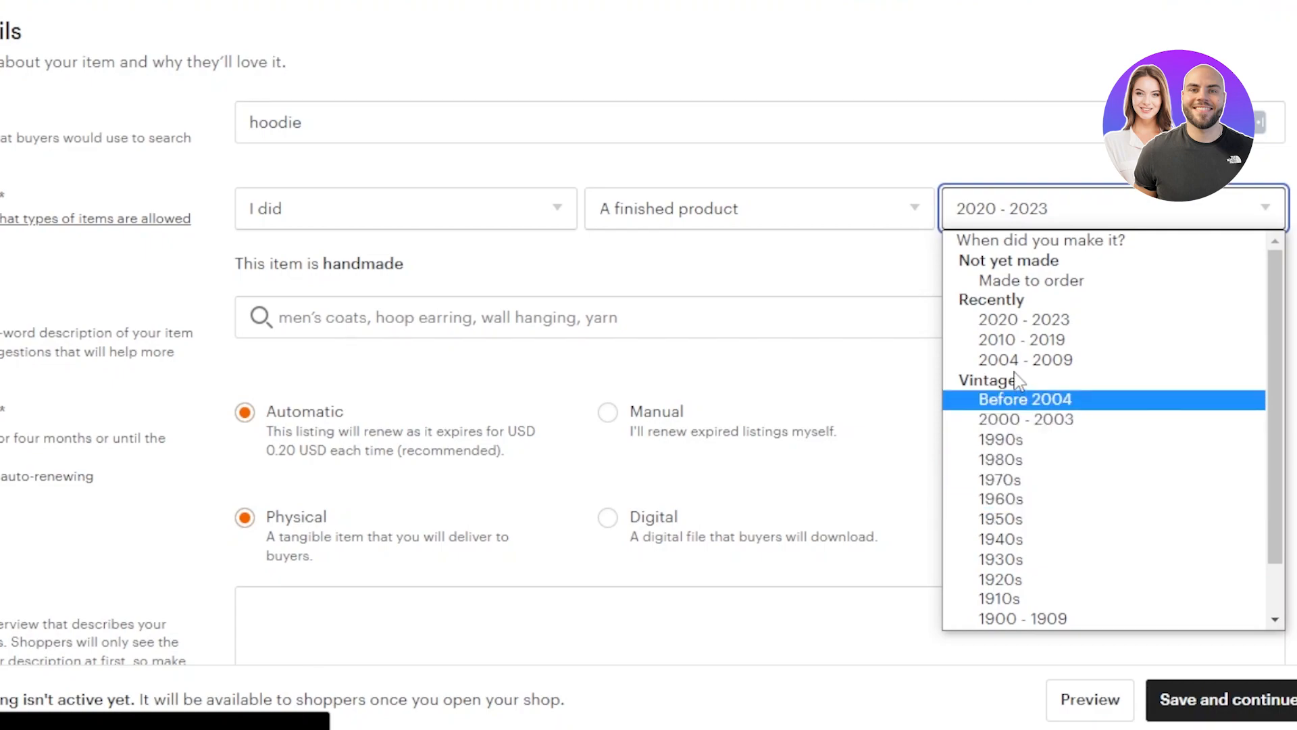
left_click(985, 322)
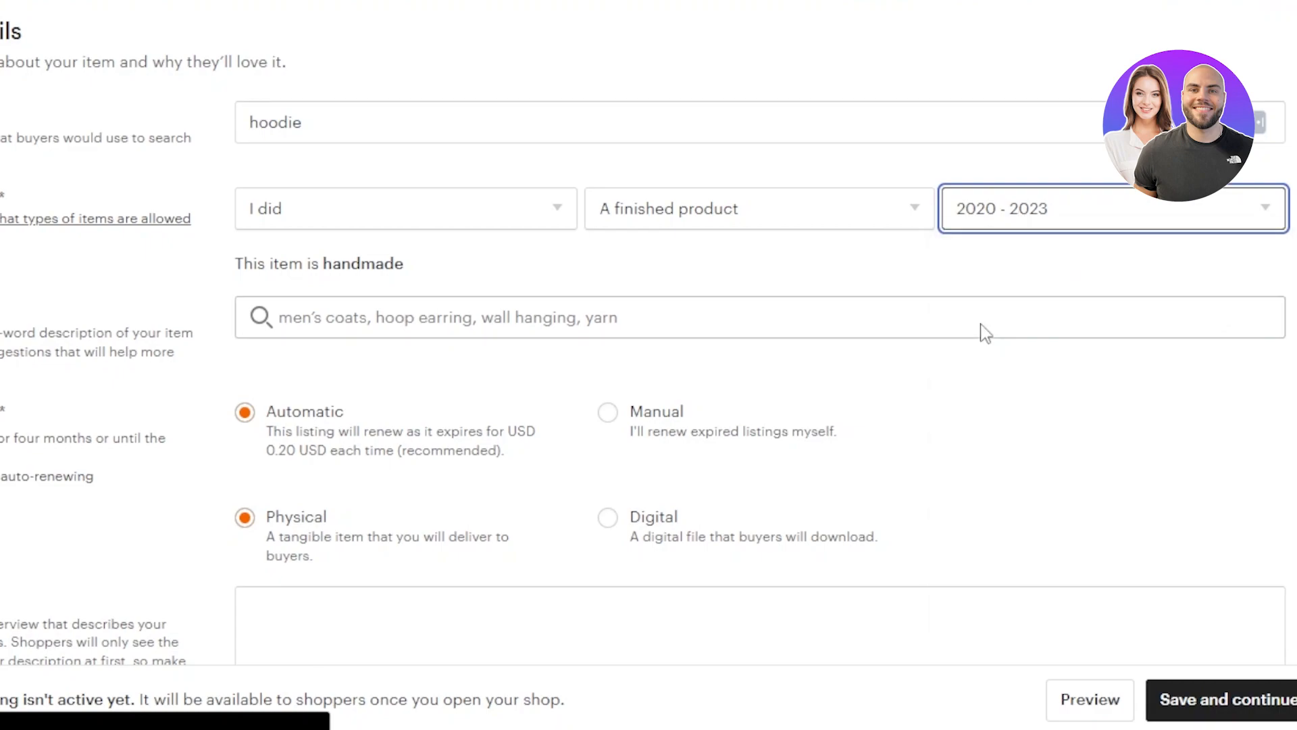
Step: Search the categories for Clothing and assign the listing to Sweatshirts under Gender-Neutral Adult Clothing
left_click(473, 325)
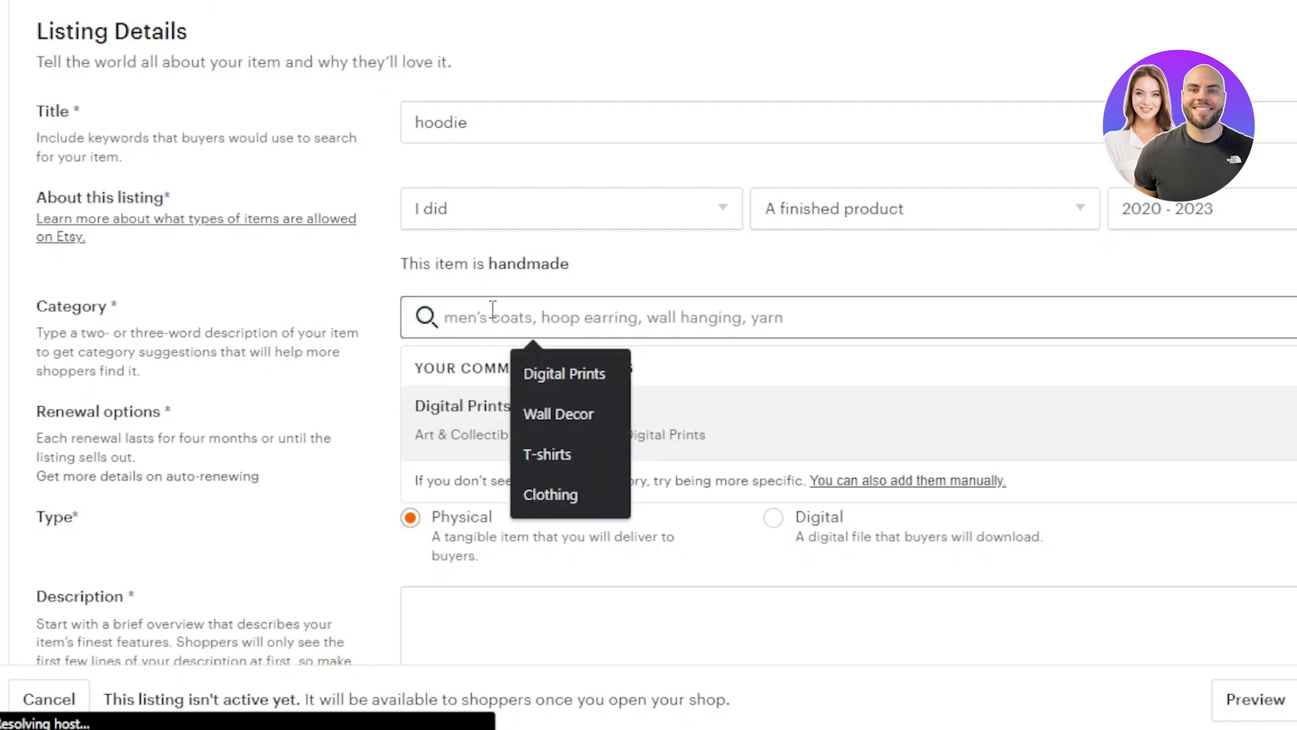
left_click(552, 497)
scroll(553, 497, "down", 1)
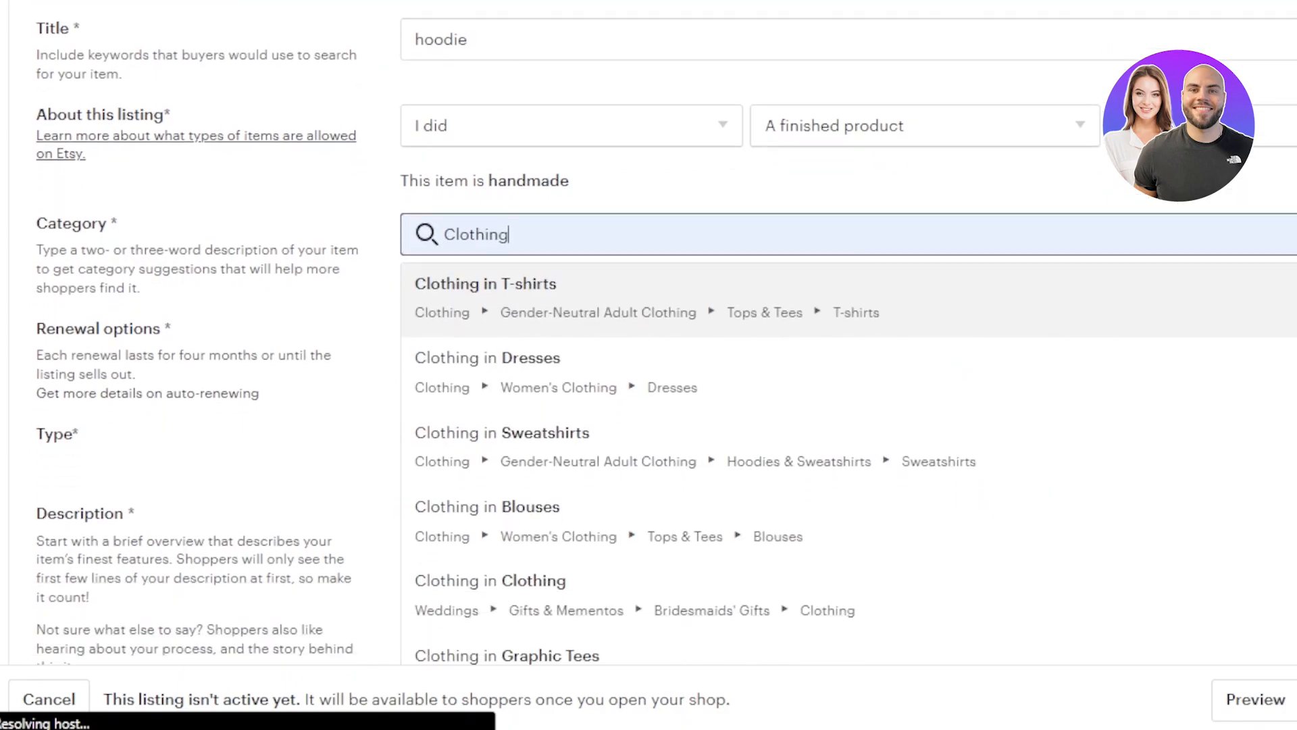
left_click(589, 452)
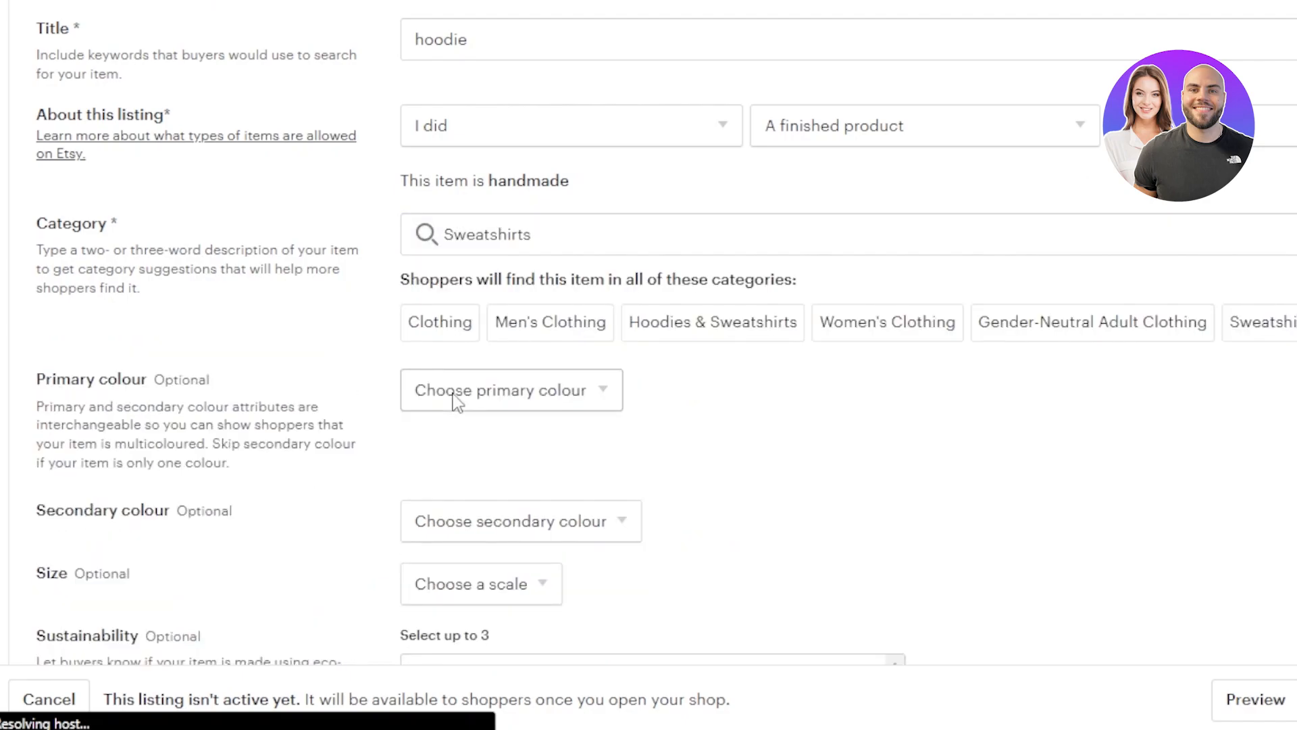
Step: Review the optional sweatshirt attributes, from colours, size and sustainability to sleeve length, closure, style, occasion and graphic
scroll(648, 331, "down", 6)
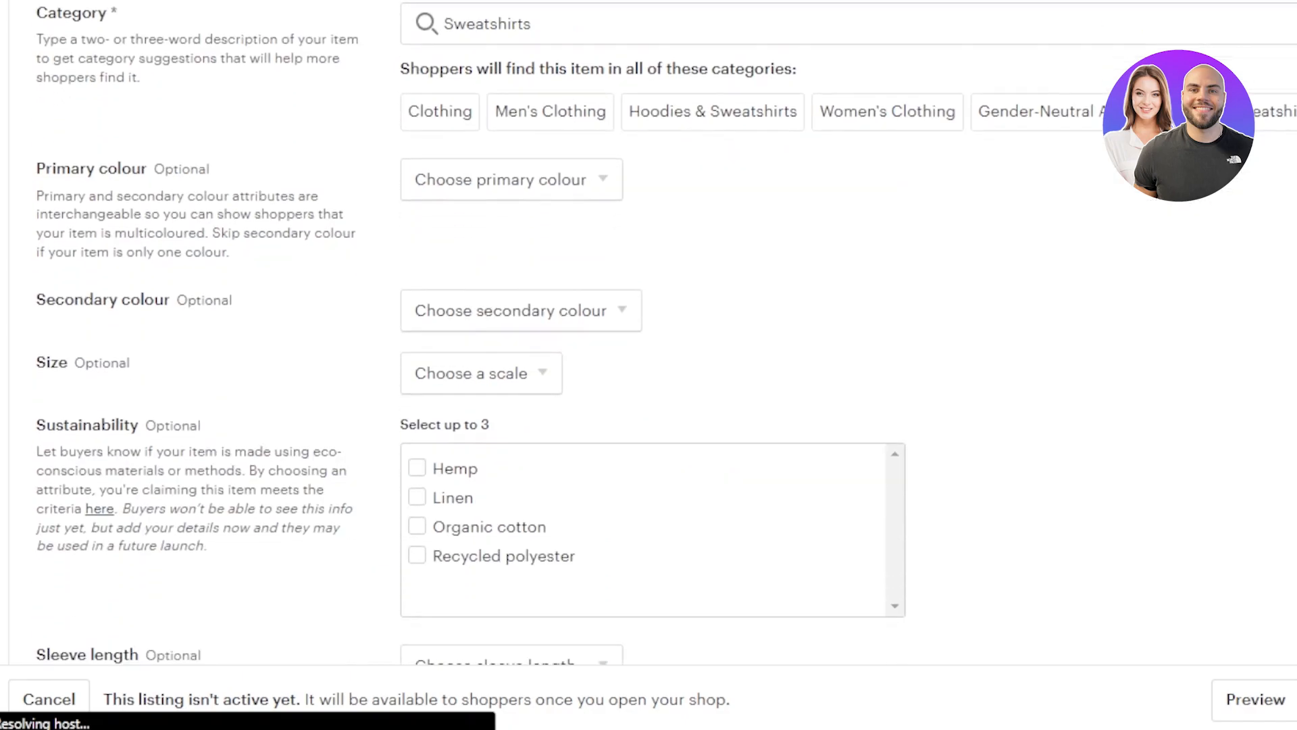
scroll(648, 331, "down", 4)
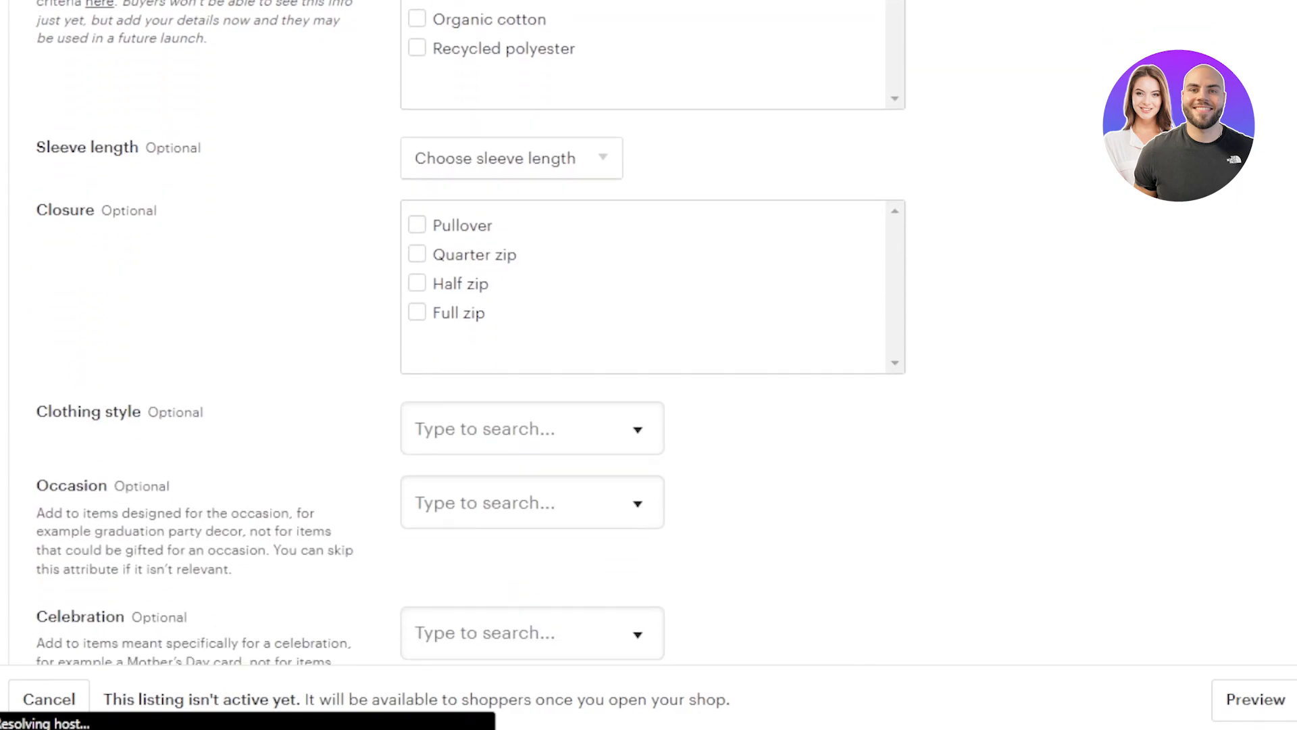
scroll(648, 331, "down", 5)
scroll(648, 331, "up", 13)
scroll(649, 331, "down", 2)
scroll(648, 331, "up", 10)
scroll(649, 331, "down", 8)
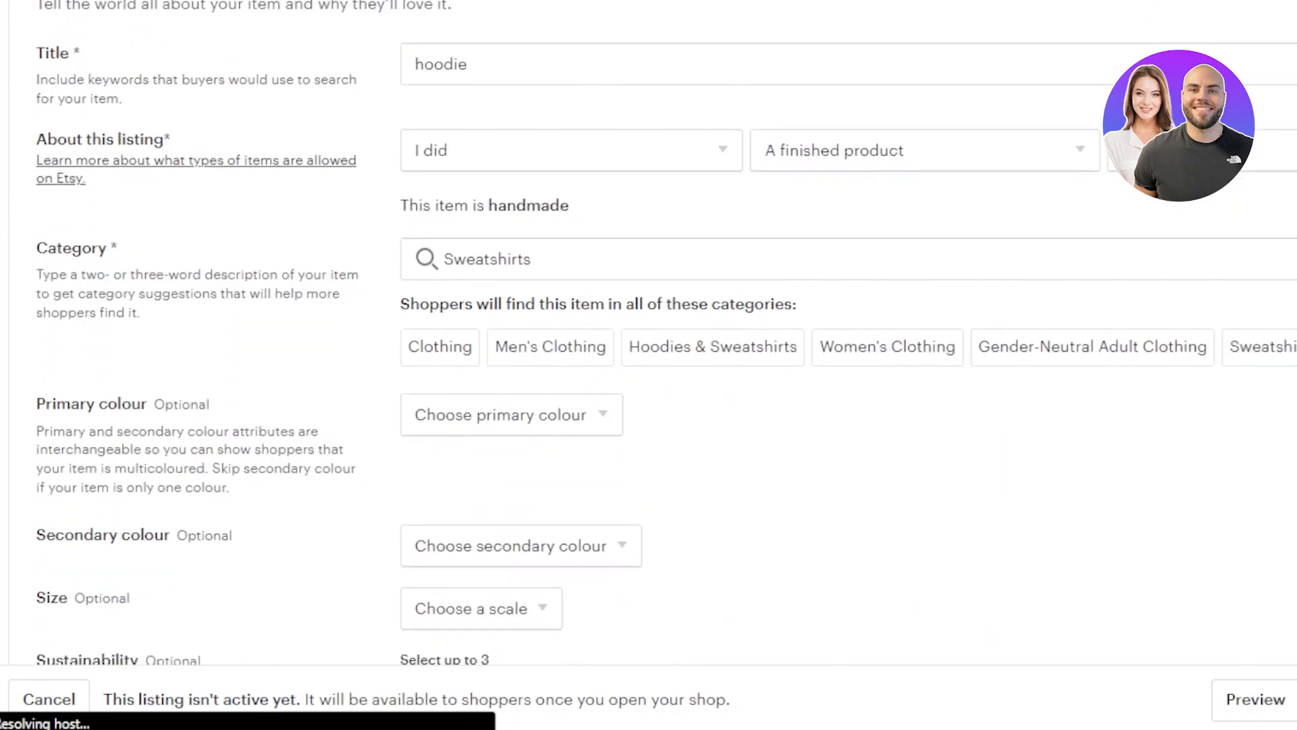
scroll(649, 331, "down", 11)
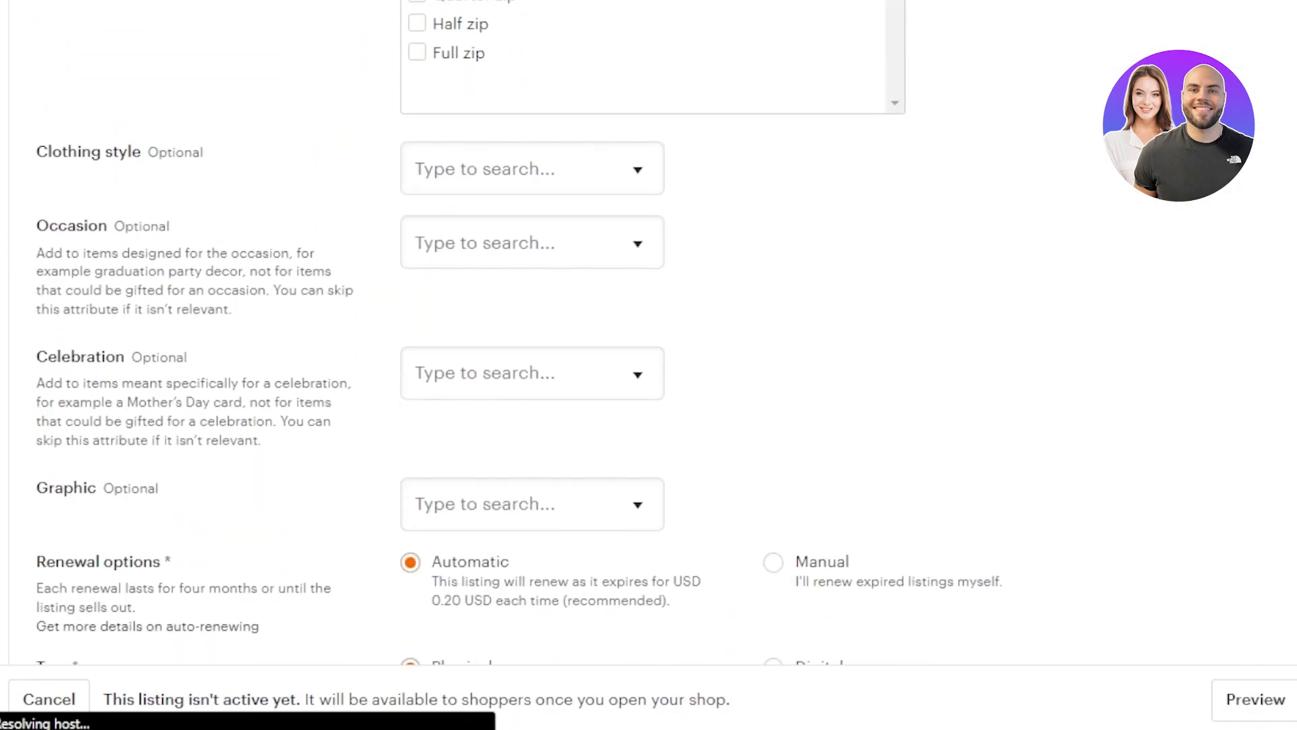
scroll(649, 331, "up", 6)
scroll(649, 331, "down", 1)
scroll(648, 331, "down", 1)
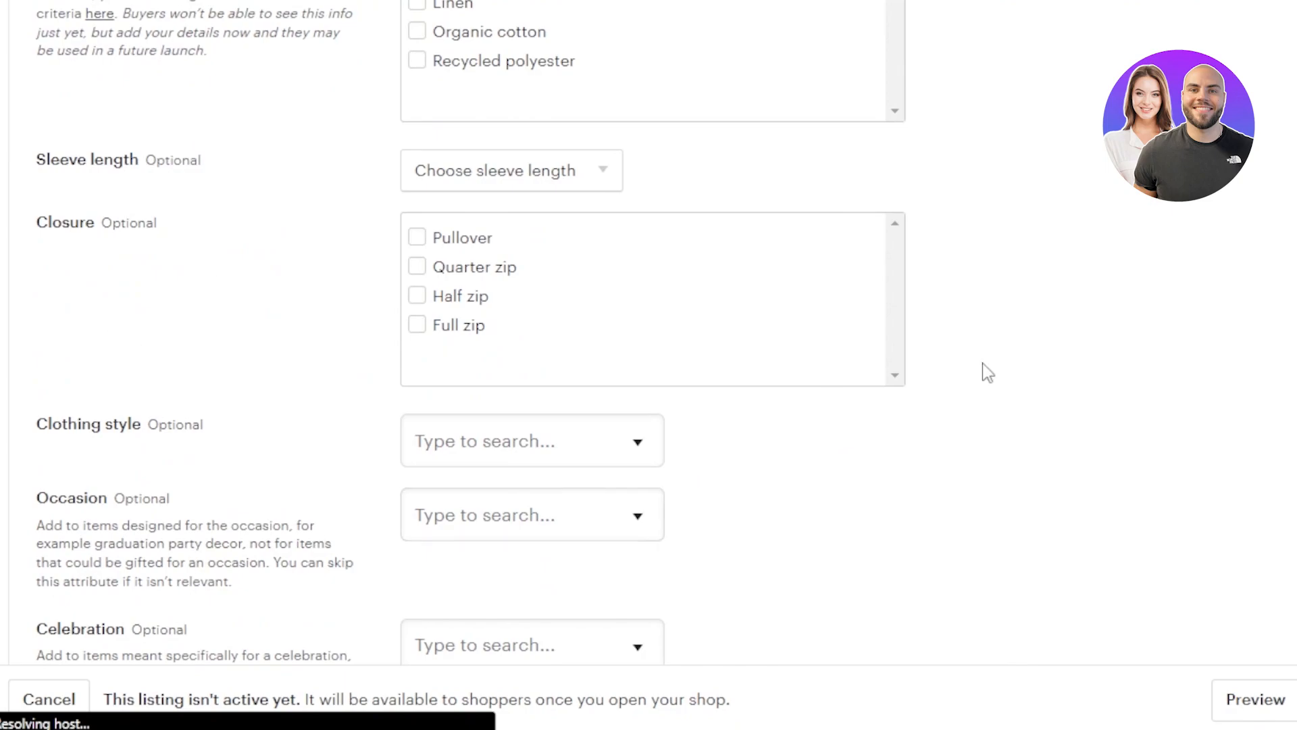
scroll(648, 331, "down", 7)
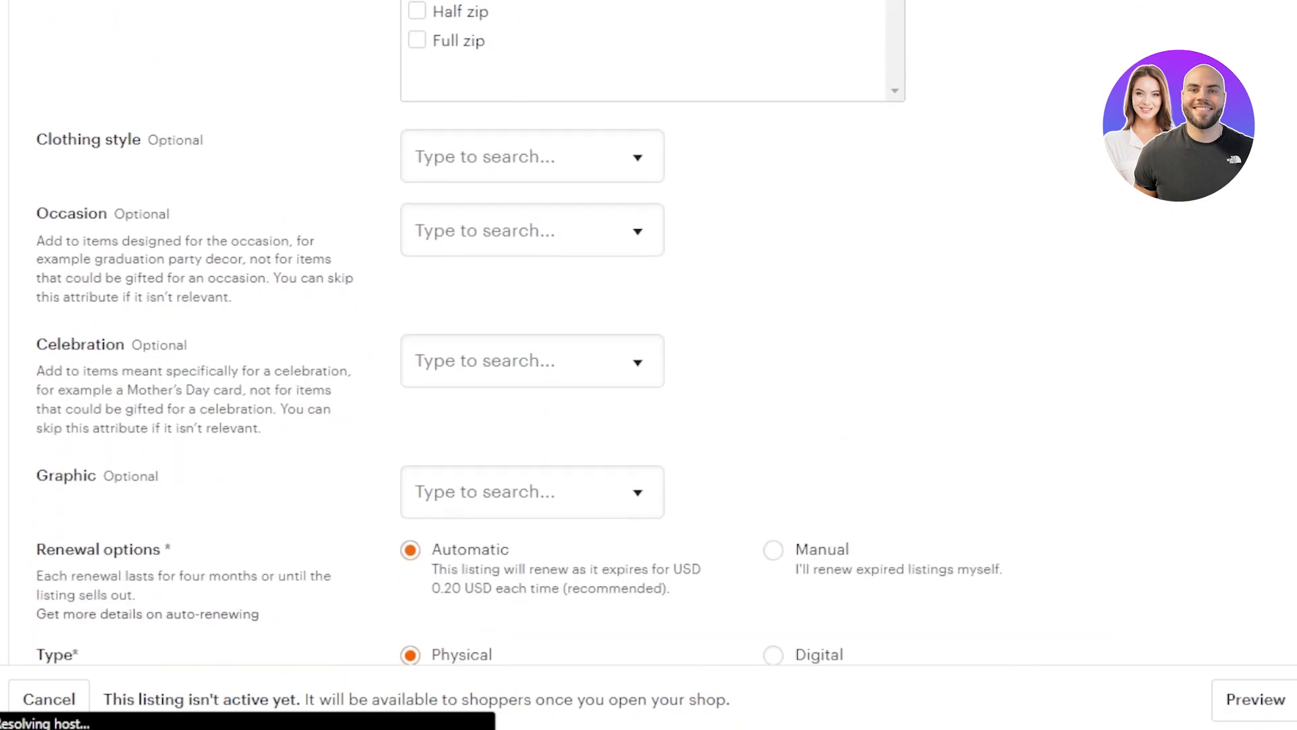
Step: Set the listing's renewal option to Manual and enter "description" as the description text
scroll(648, 331, "down", 1)
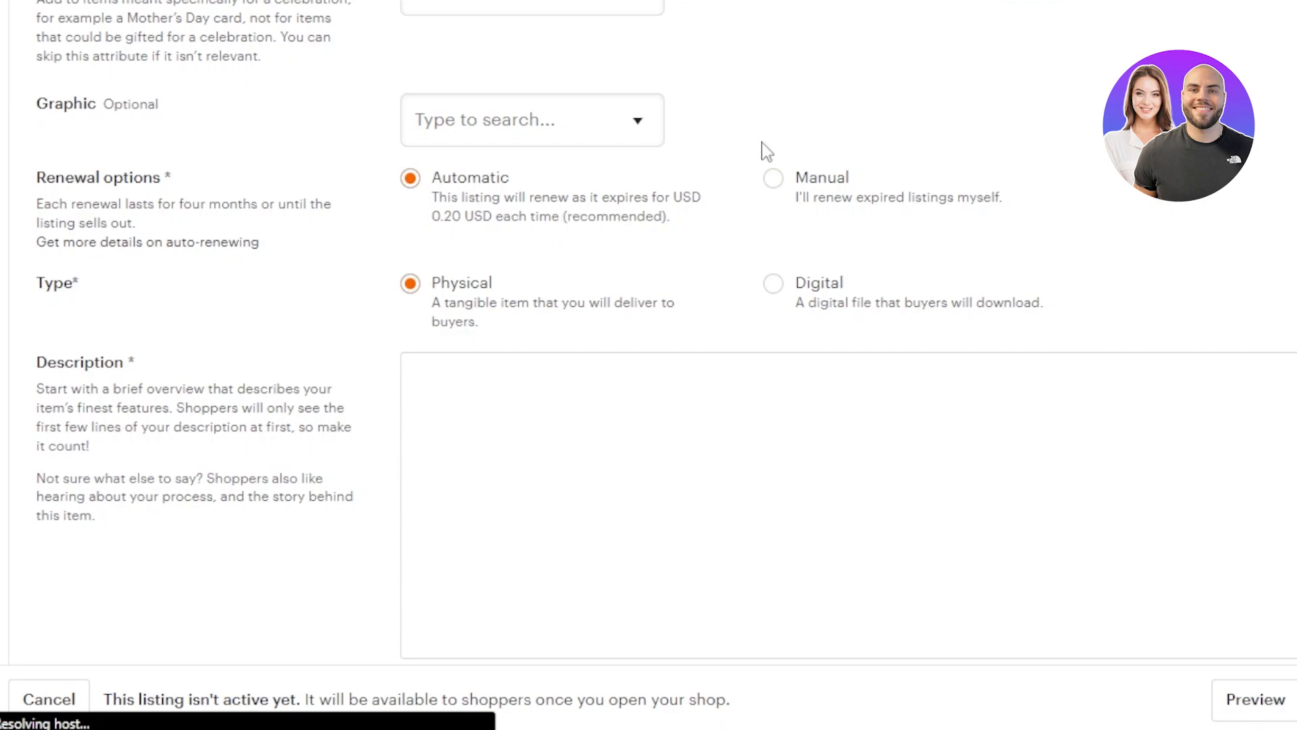
left_click(775, 180)
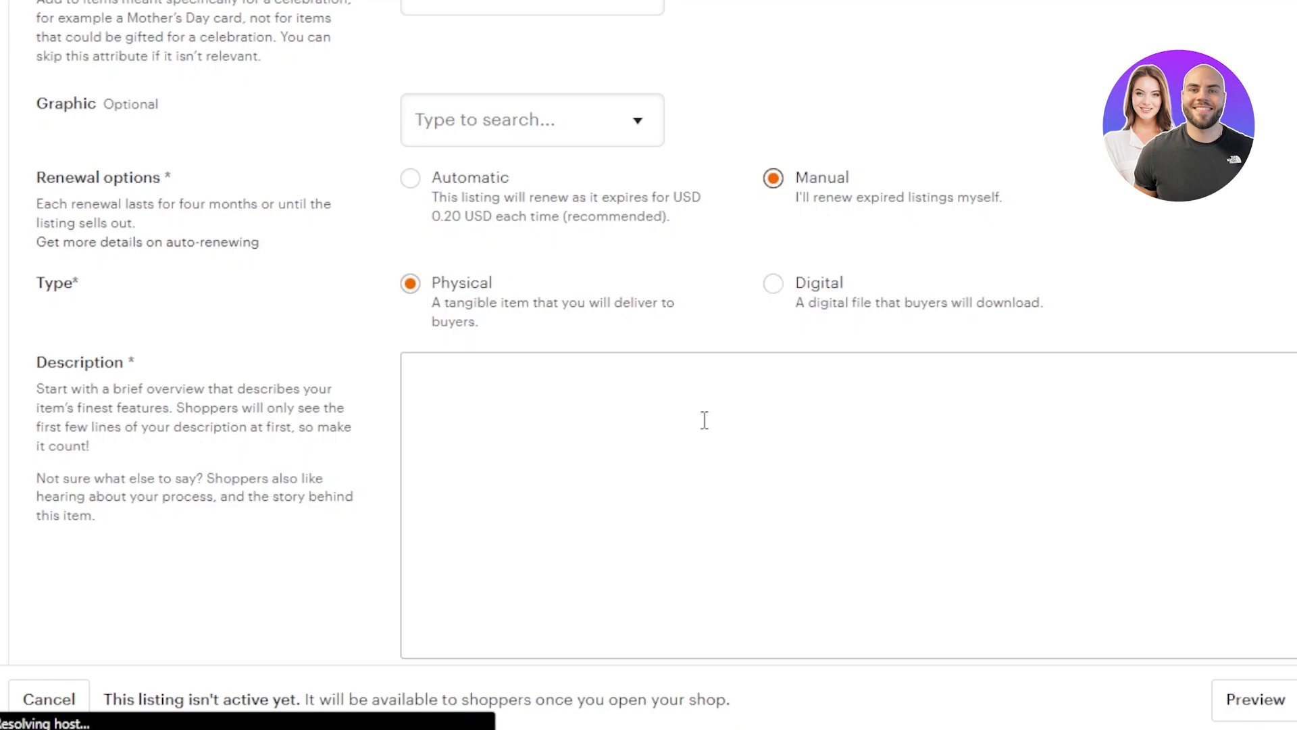
left_click(502, 397)
type("descrip")
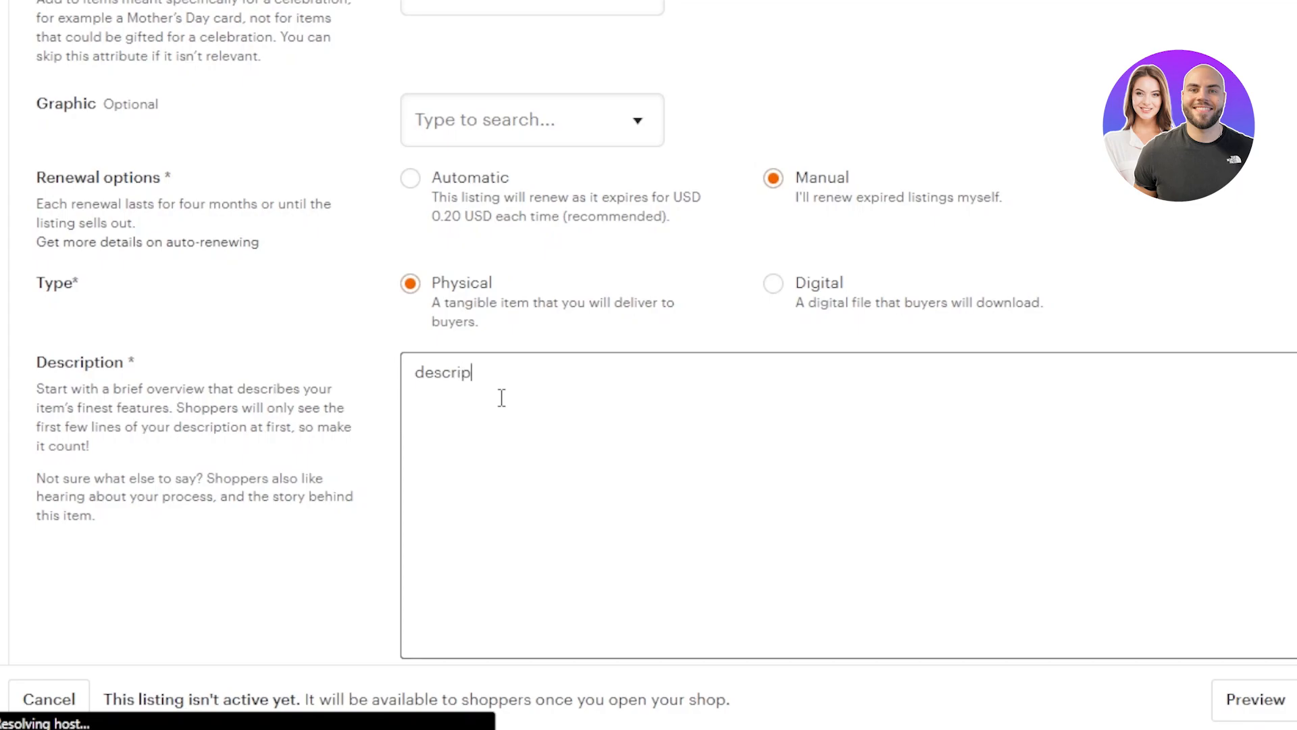
type("tion")
Step: Set the listing's price to $45 in the inventory and pricing section
scroll(649, 338, "down", 10)
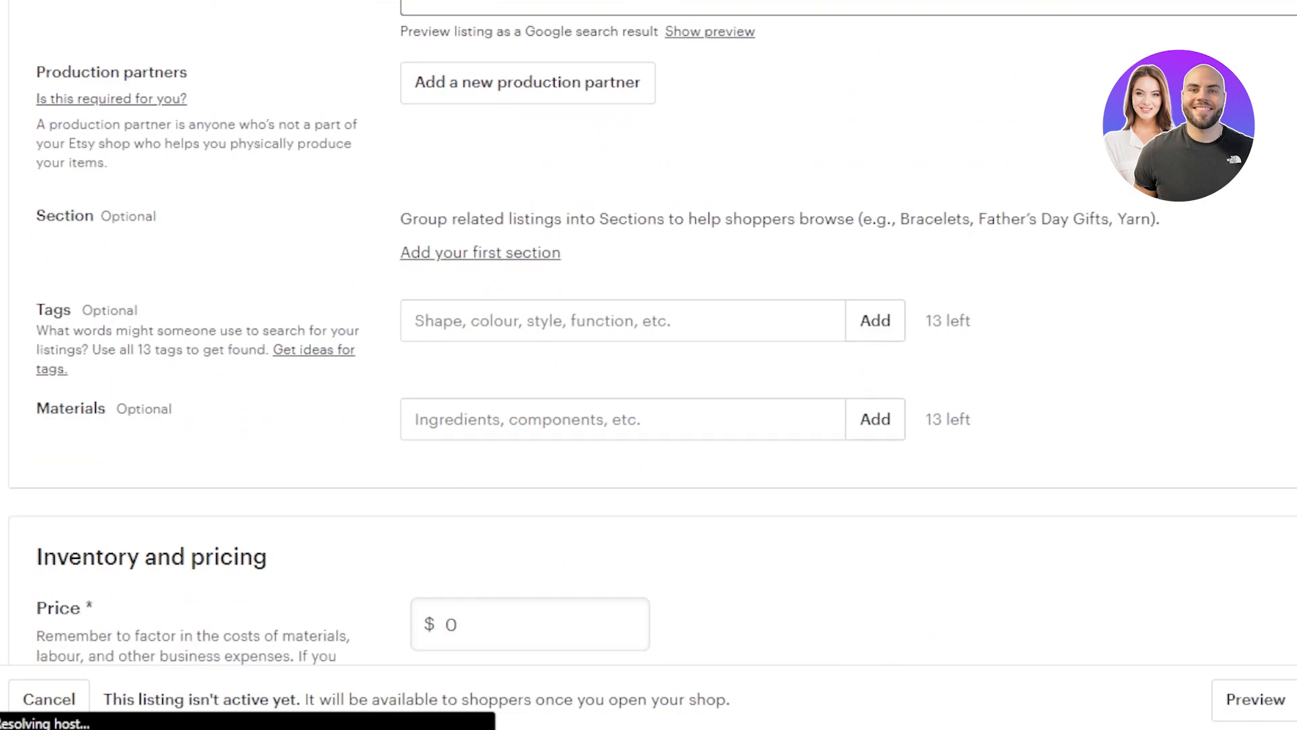
scroll(649, 337, "down", 1)
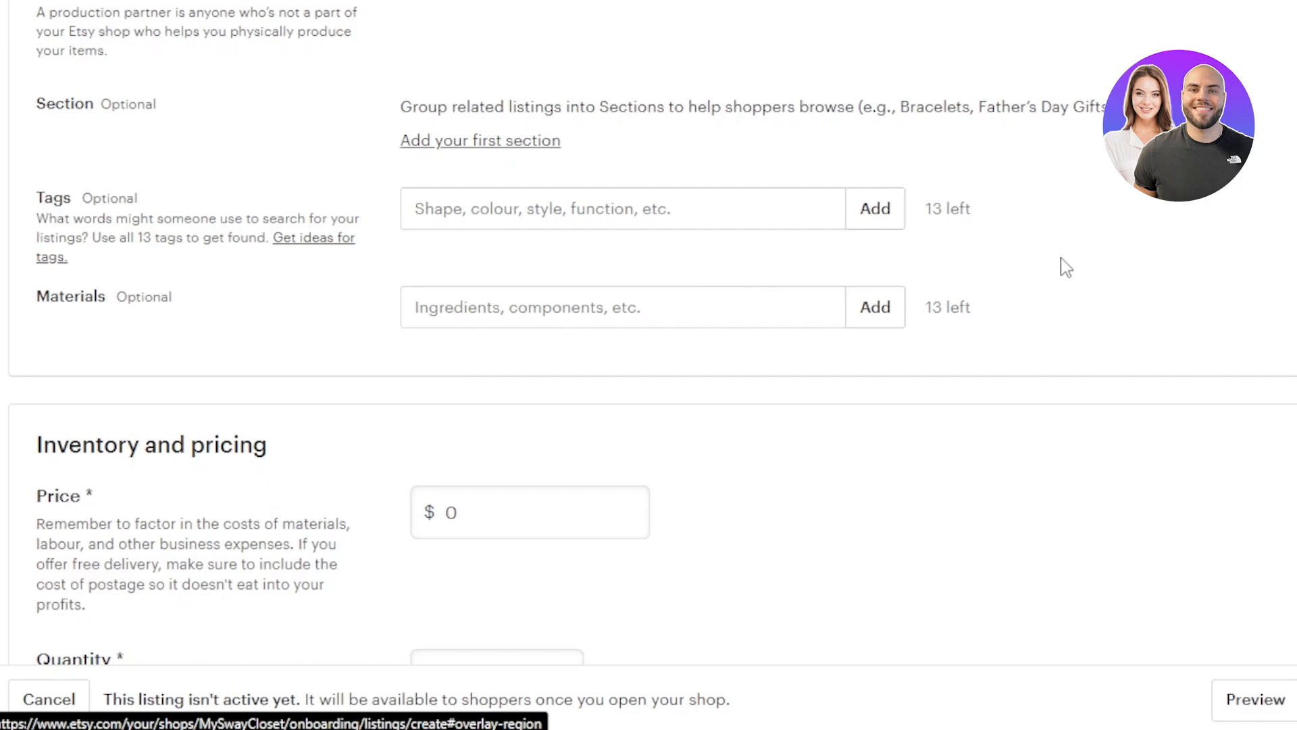
scroll(967, 492, "down", 4)
scroll(1000, 534, "down", 1)
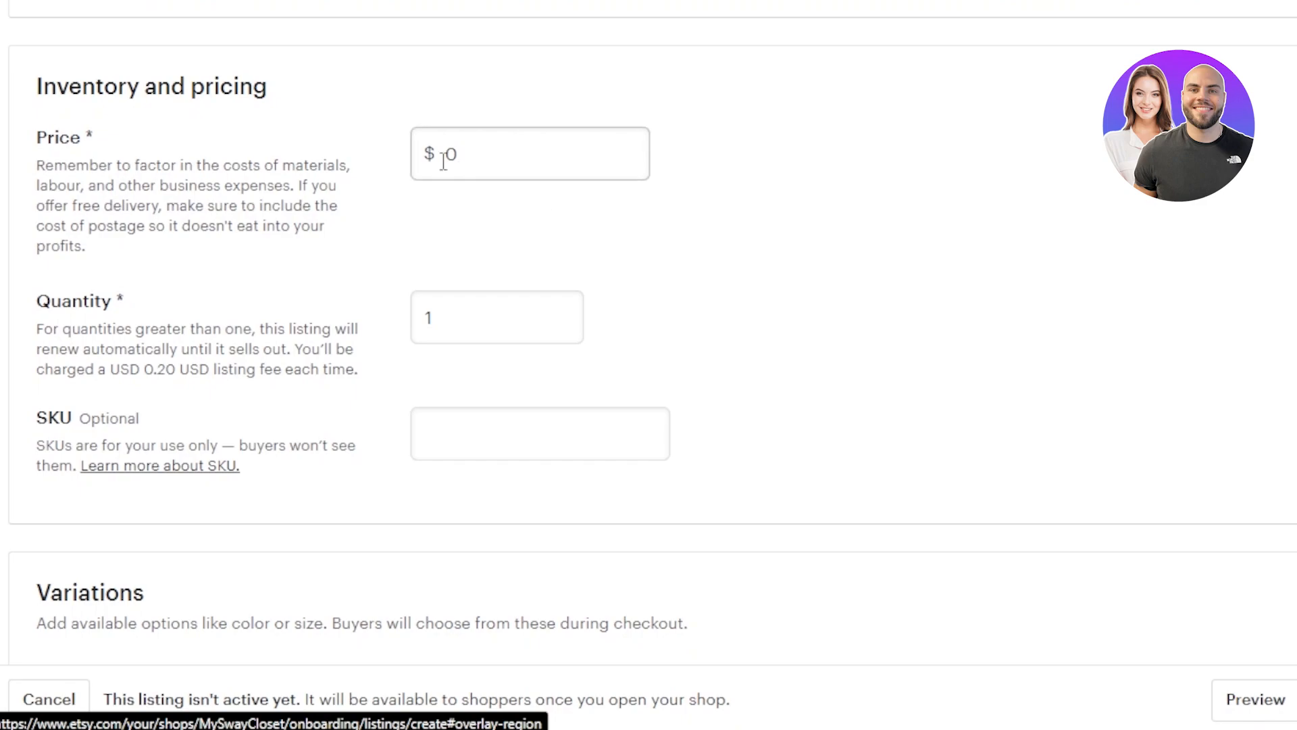
left_click(467, 155)
key("BackSpace")
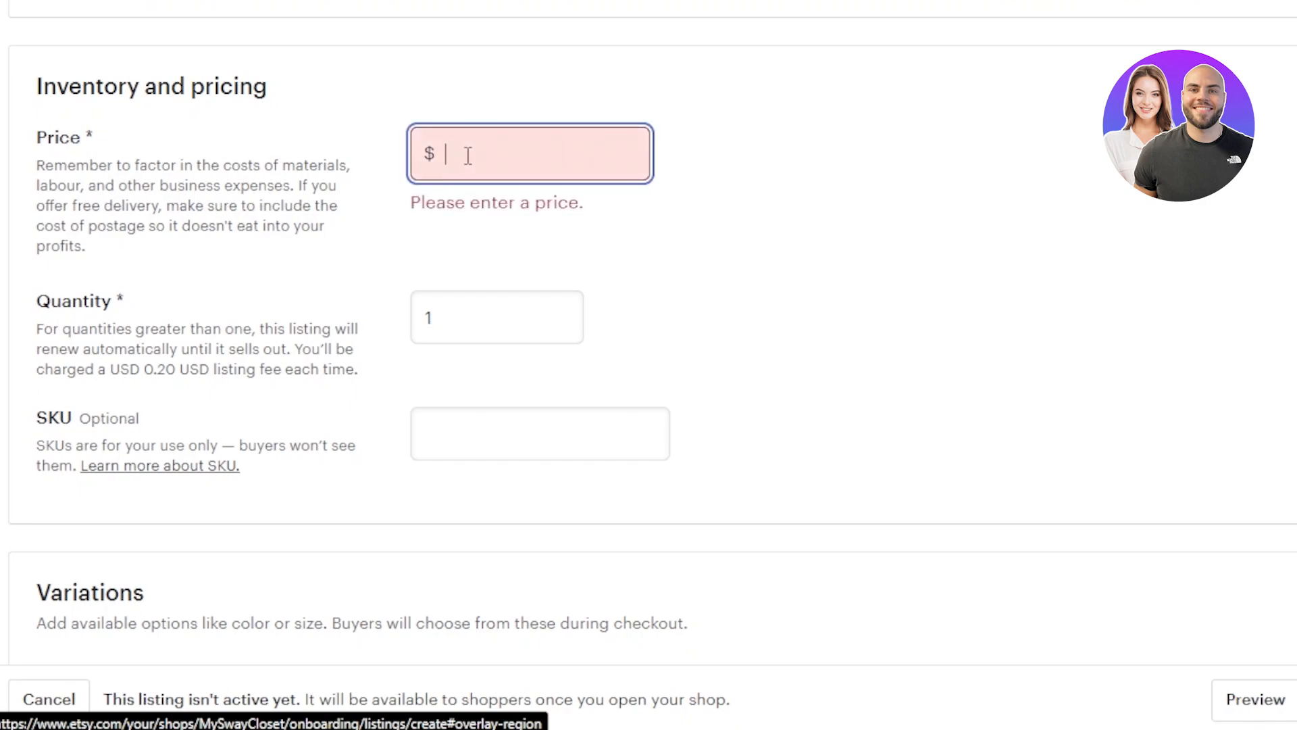
type("45")
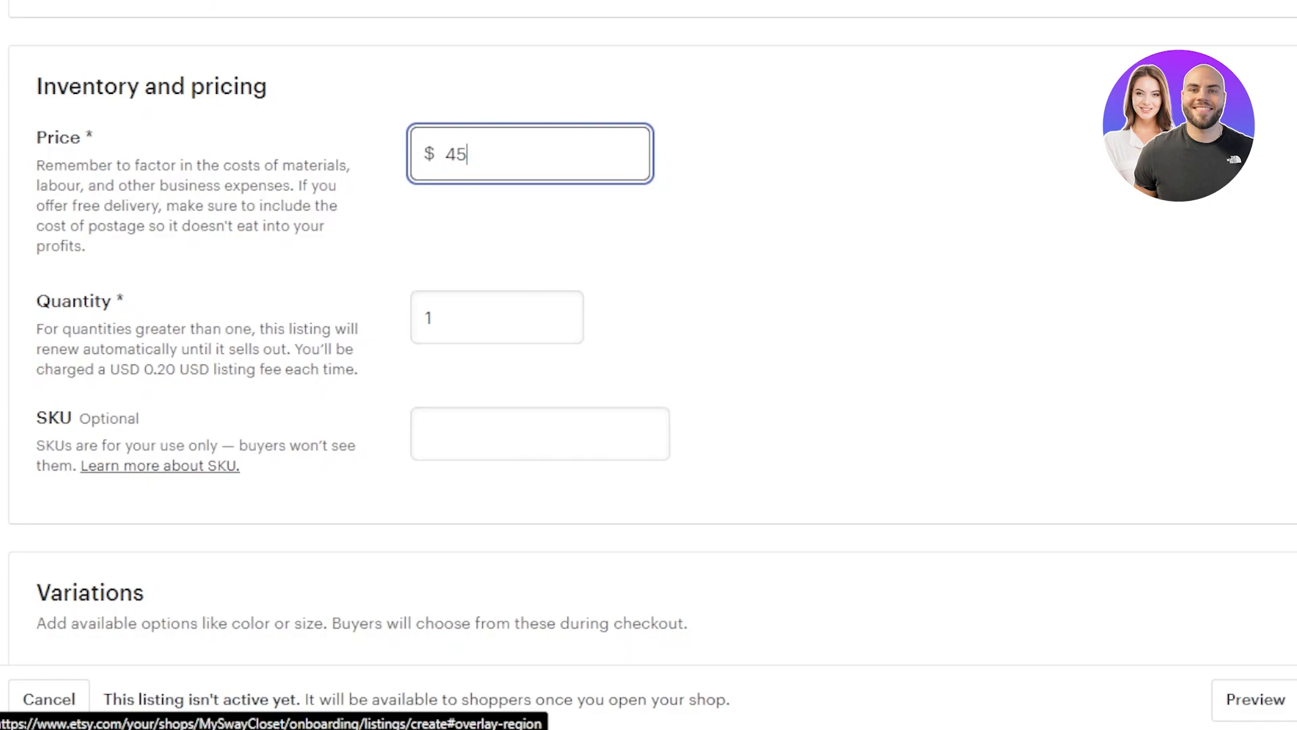
scroll(649, 365, "down", 7)
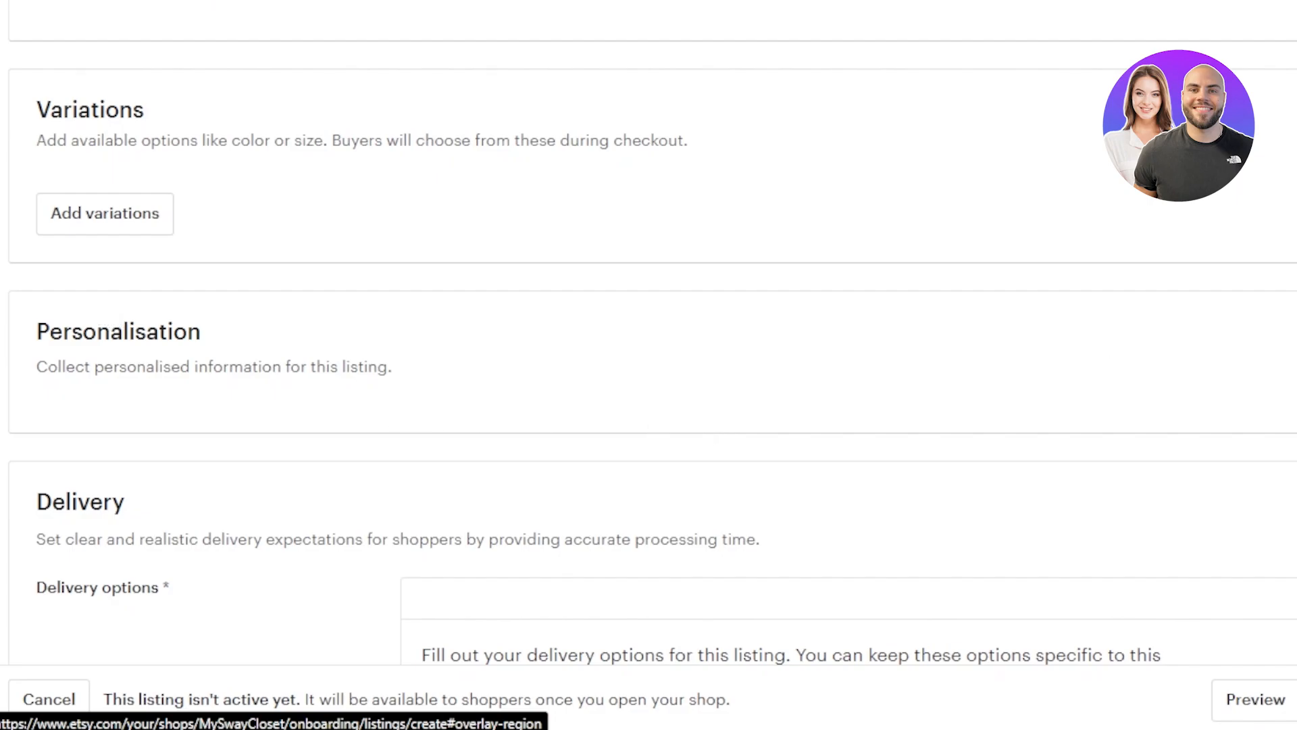
Step: Keep the listing's postage prices on Calculate them for me (Recommended) and fill in the origin post code from the saved suggestion
scroll(649, 331, "down", 8)
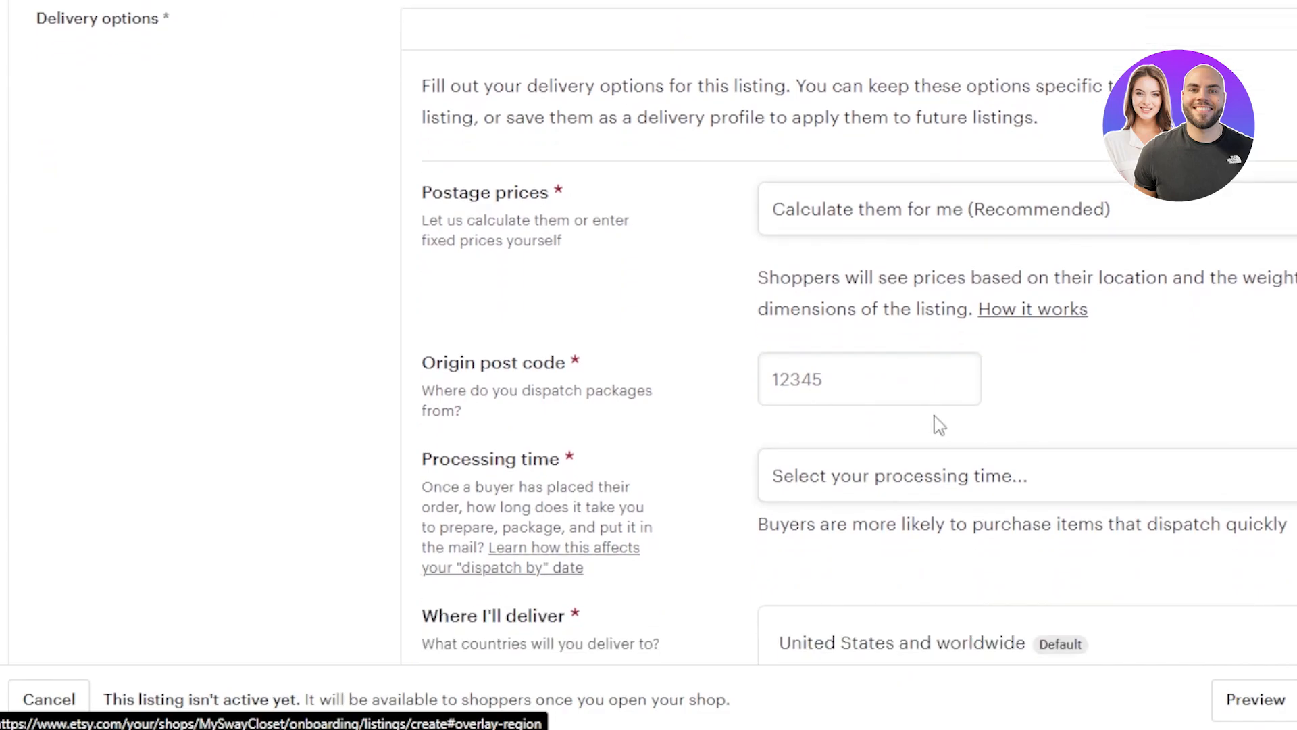
left_click(1016, 228)
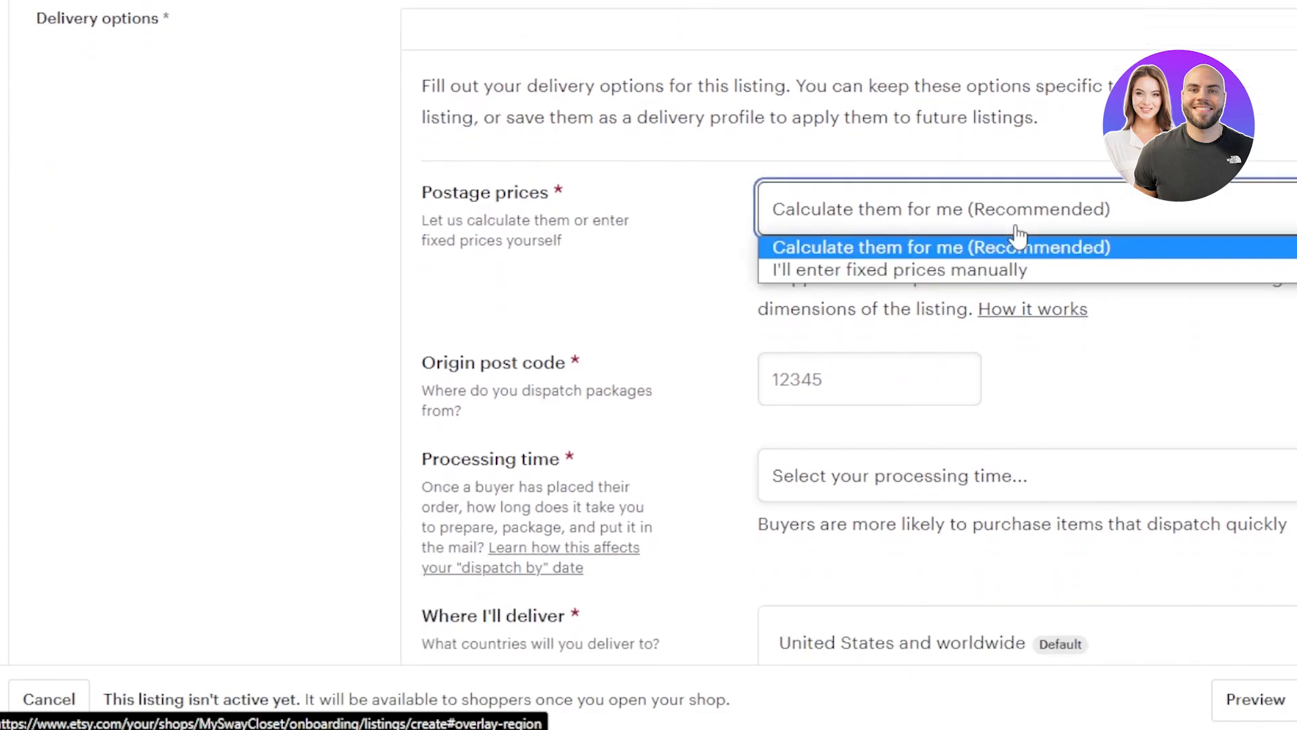
left_click(839, 248)
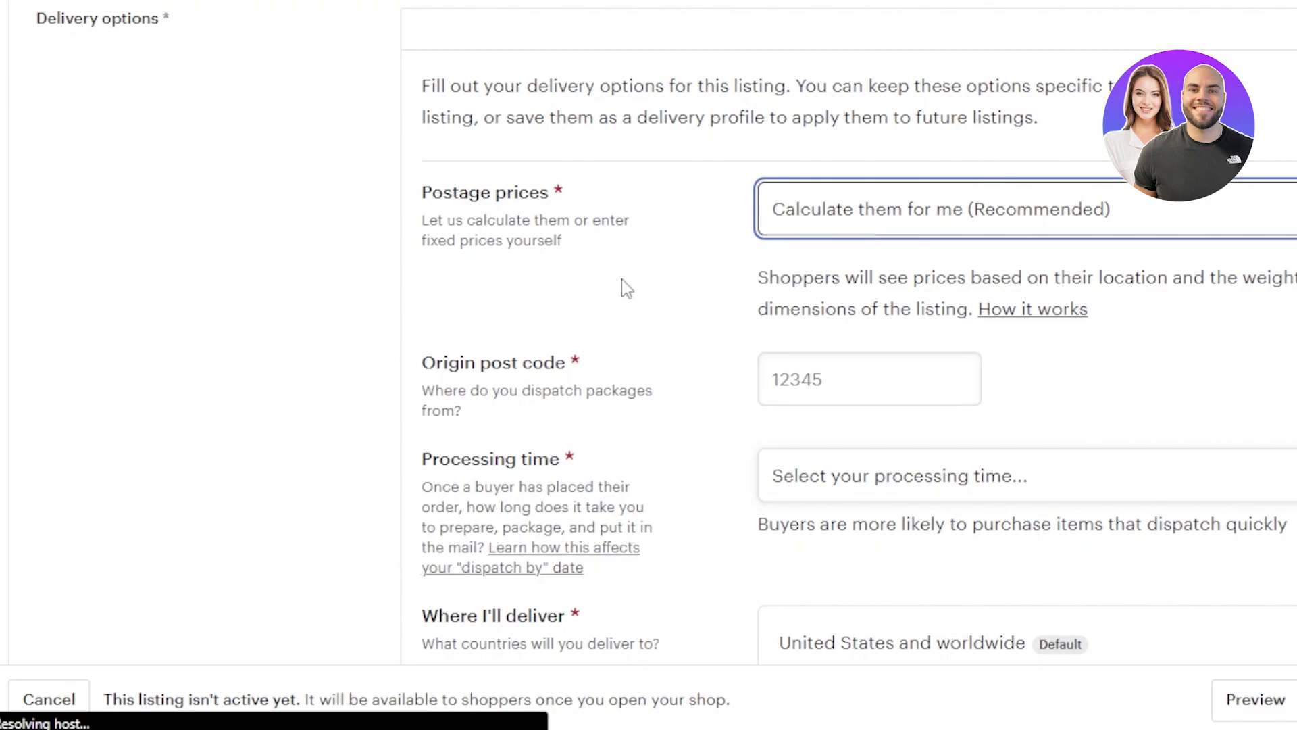
left_click(863, 385)
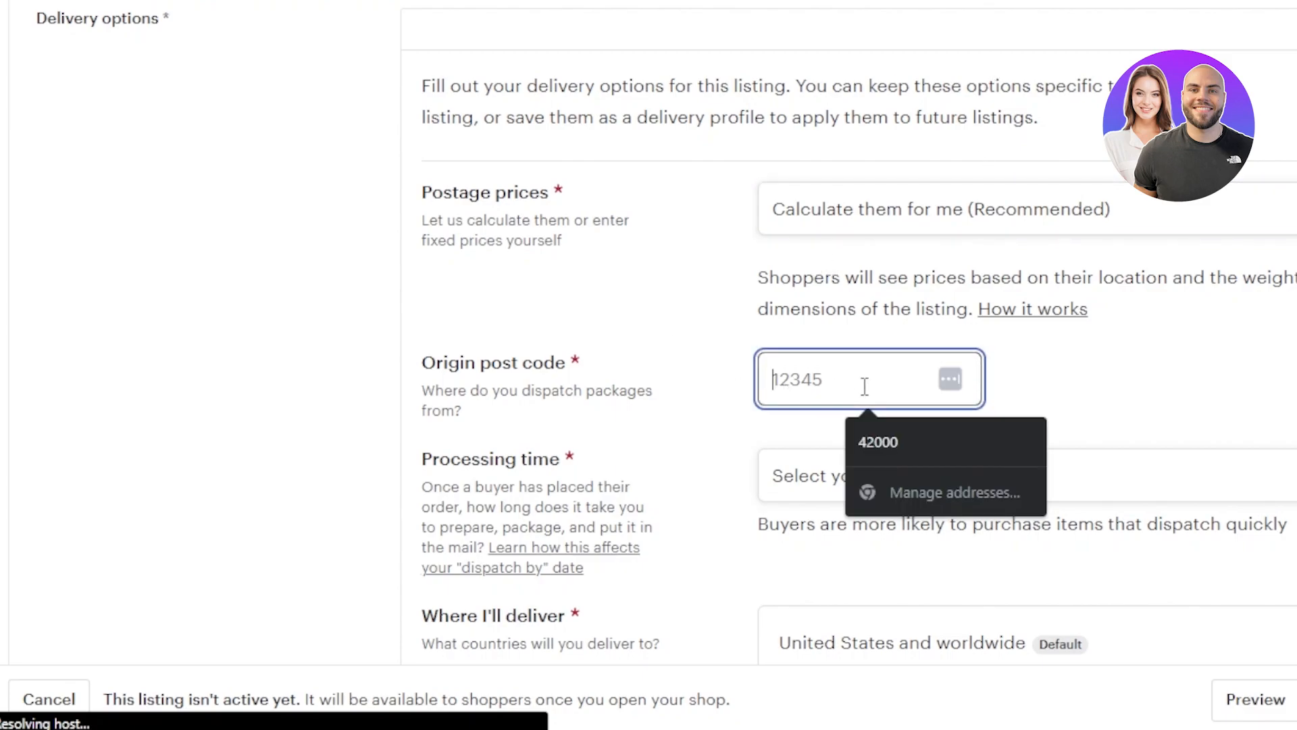
left_click(879, 443)
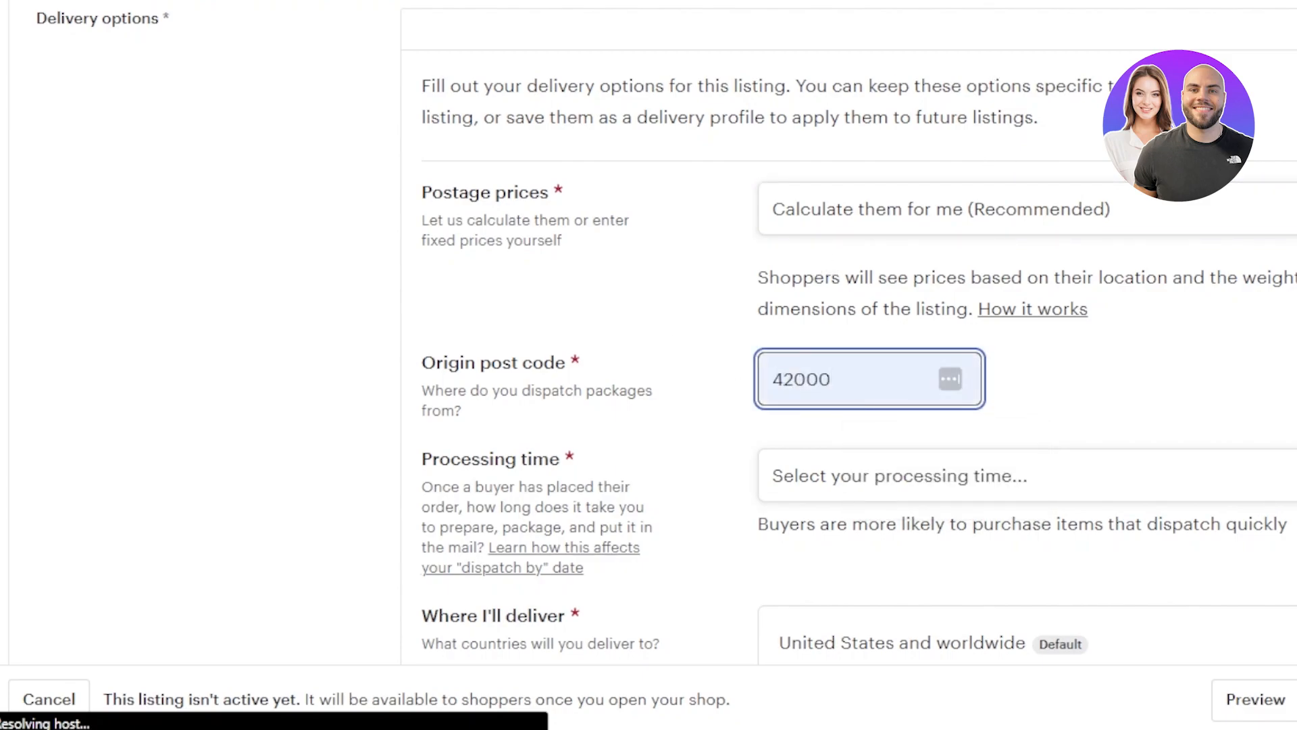
Step: Set the listing's processing time to 1-3 business days and enable free domestic delivery, leaving the handling fee blank
scroll(858, 331, "down", 5)
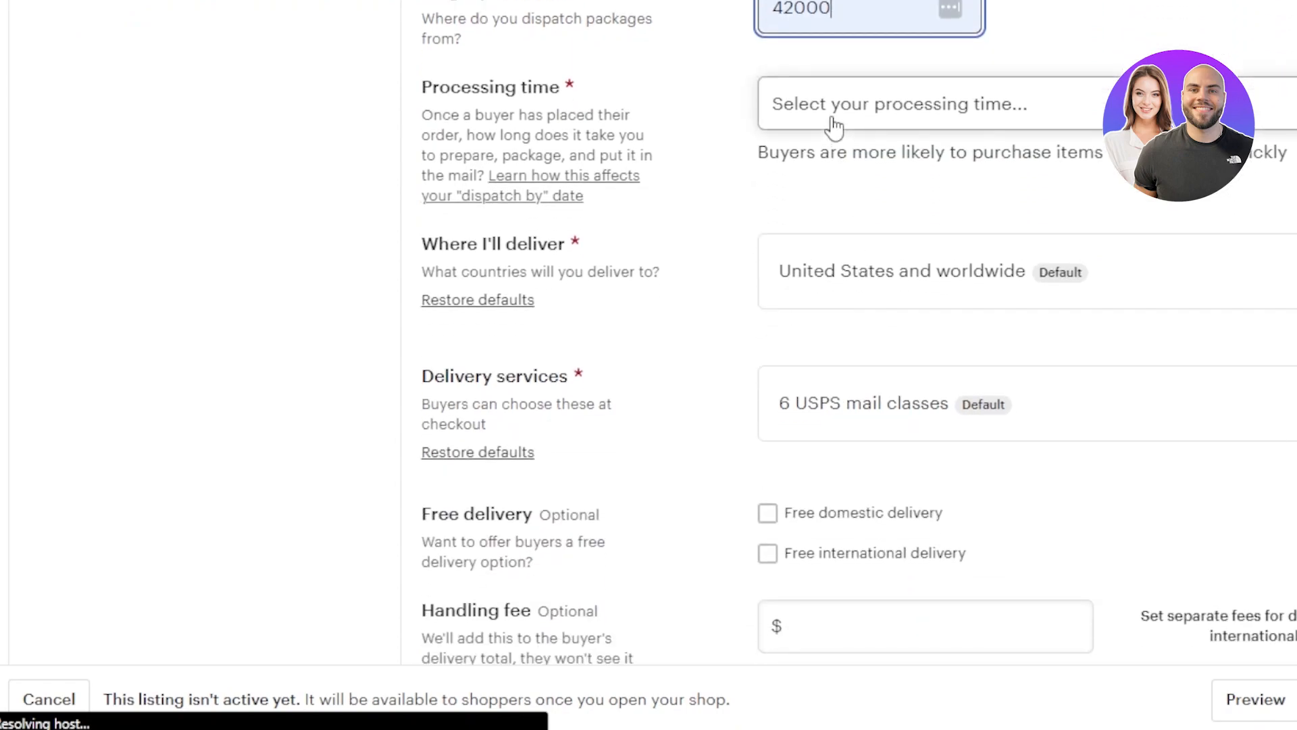
left_click(834, 120)
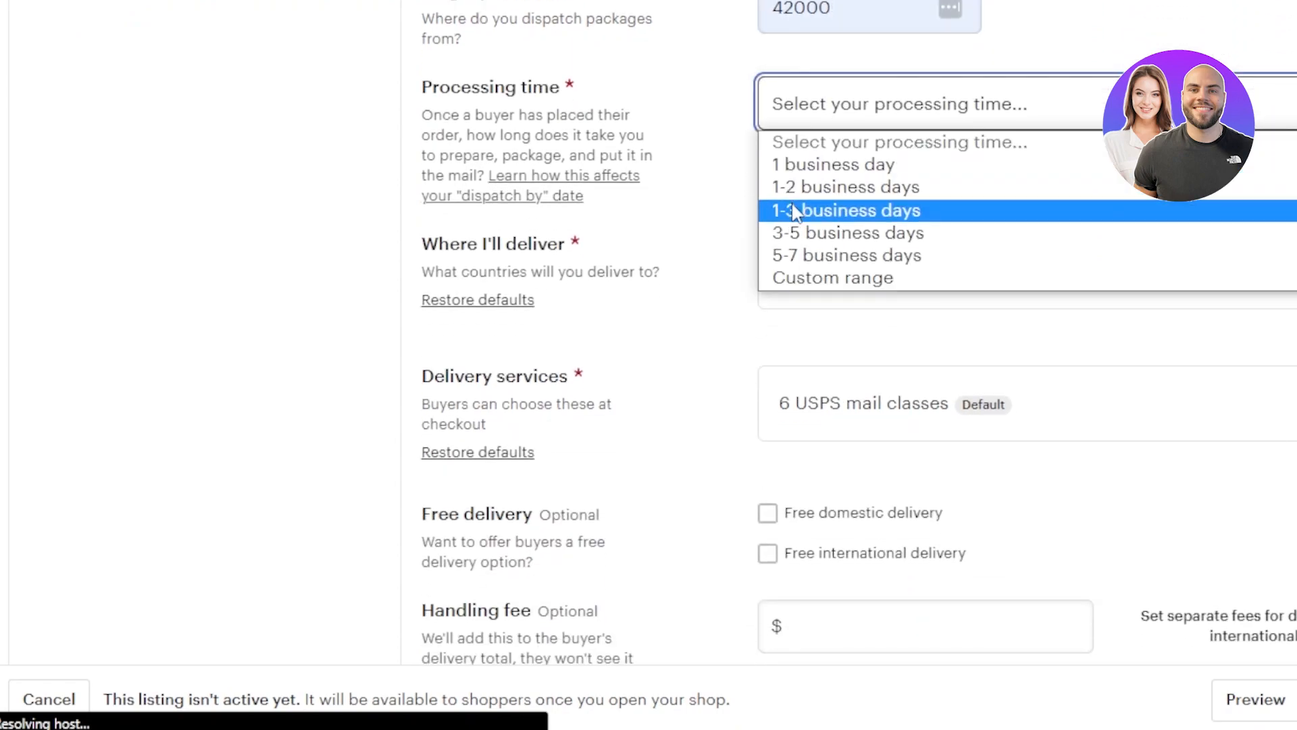
left_click(794, 211)
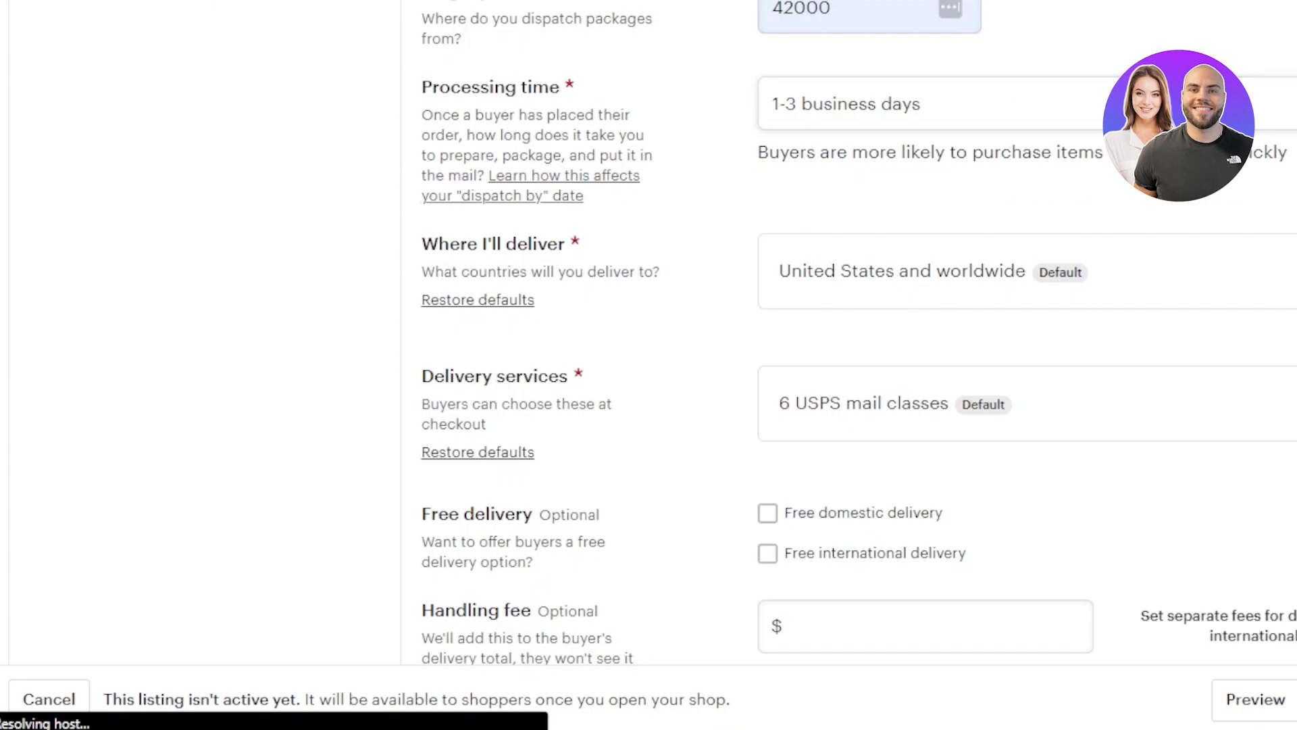
scroll(863, 353, "down", 5)
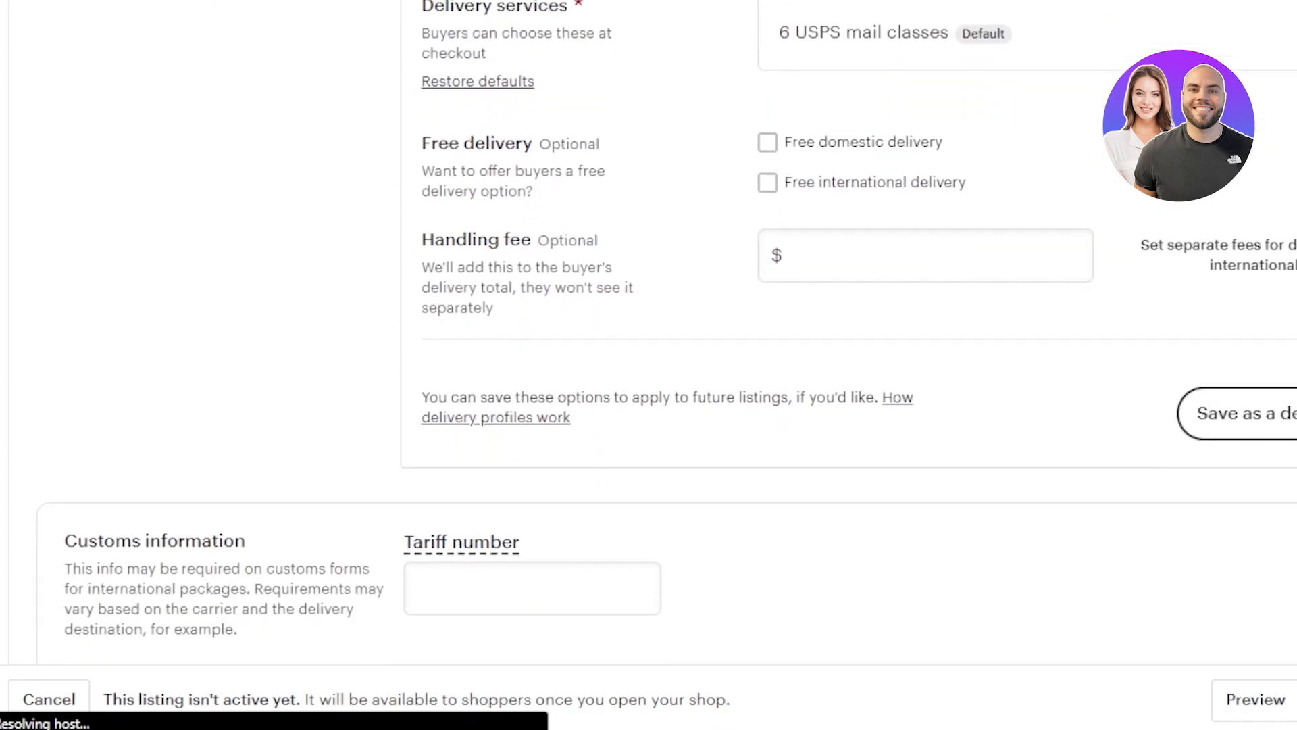
left_click(768, 143)
left_click(791, 267)
left_click(822, 255)
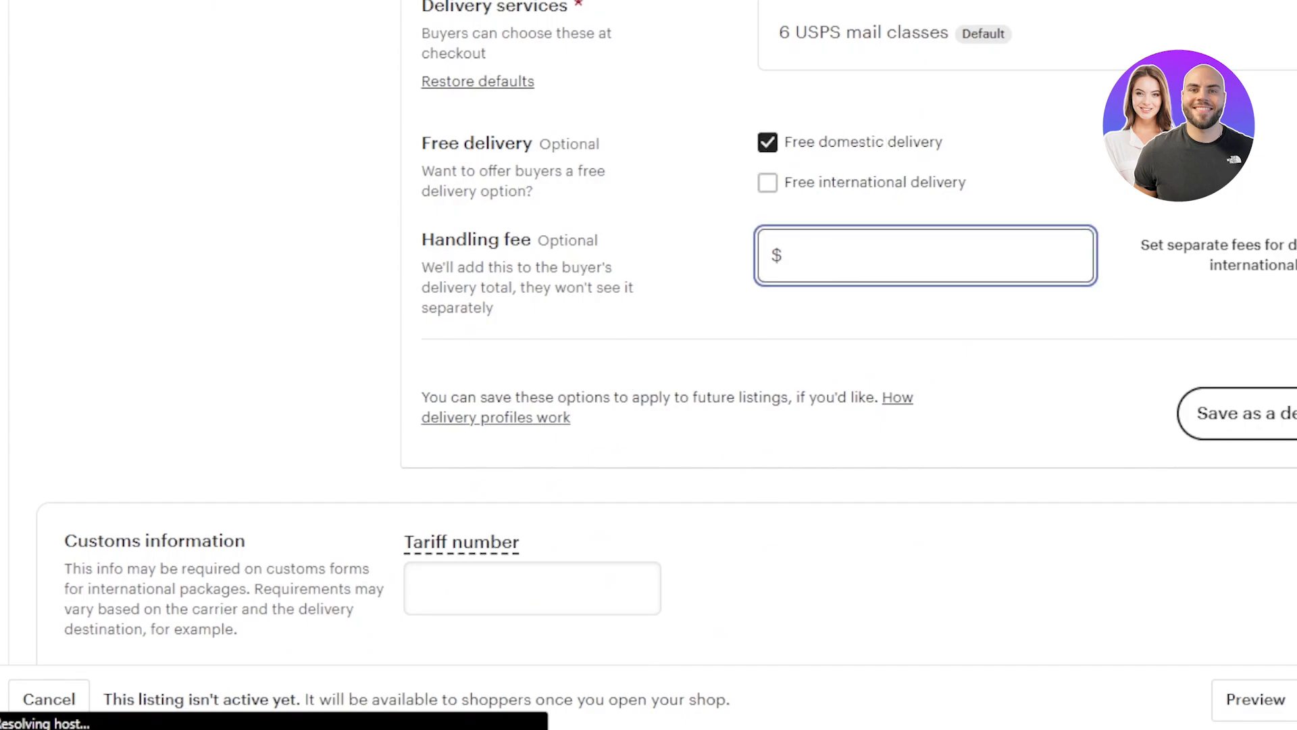
Step: Enter the packed item size as 56 in length, 35 in width and 66 in height
scroll(649, 338, "down", 8)
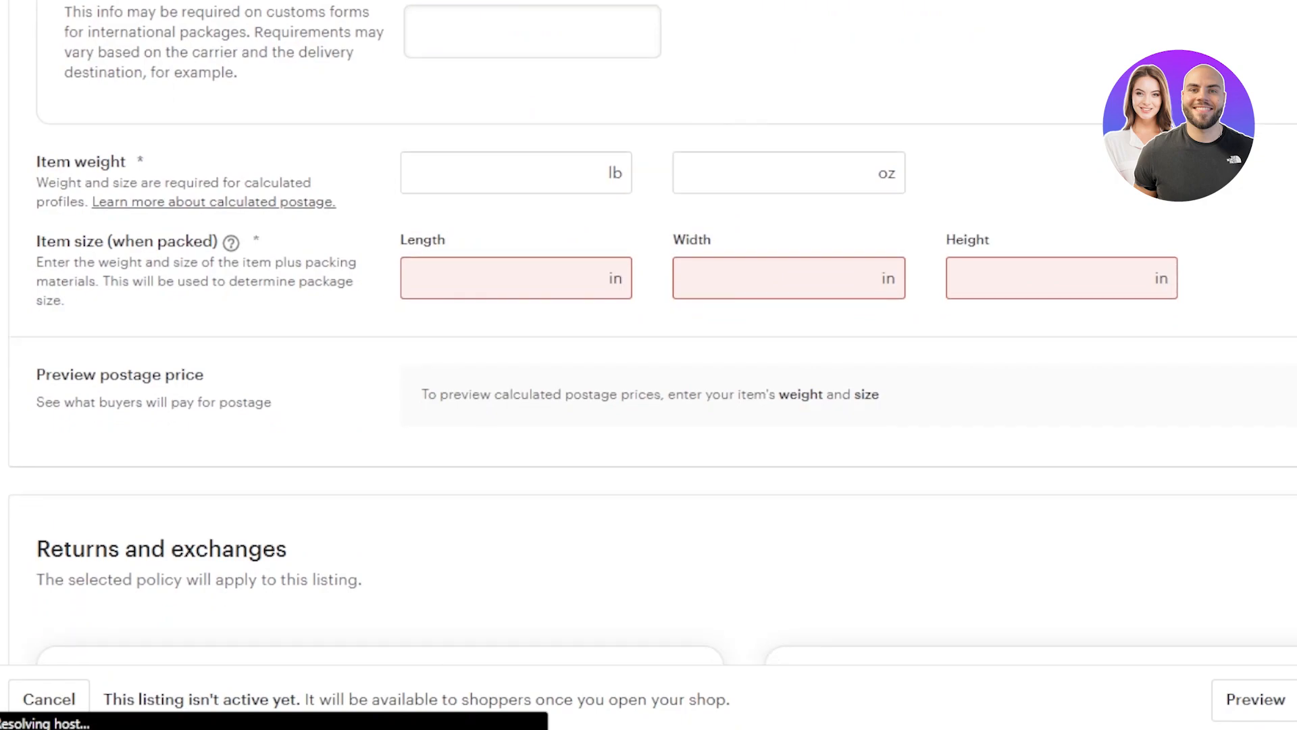
left_click(465, 278)
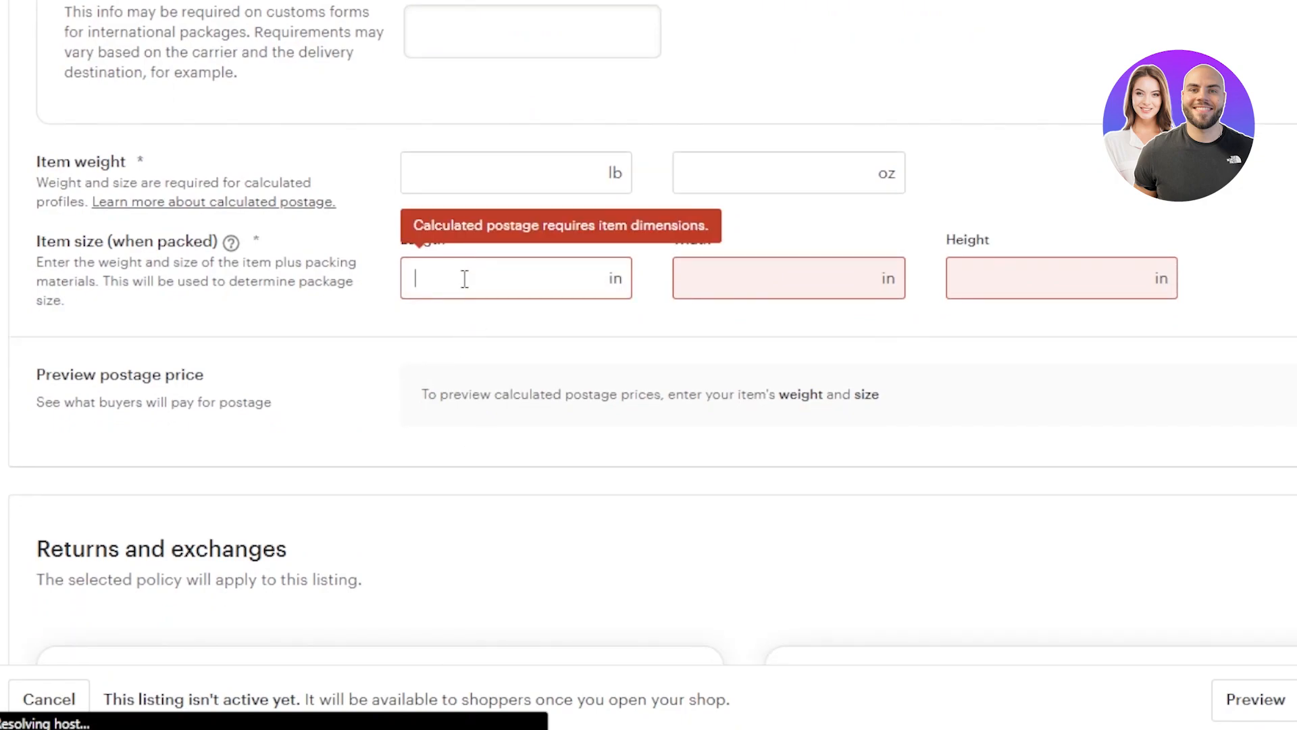
type("56")
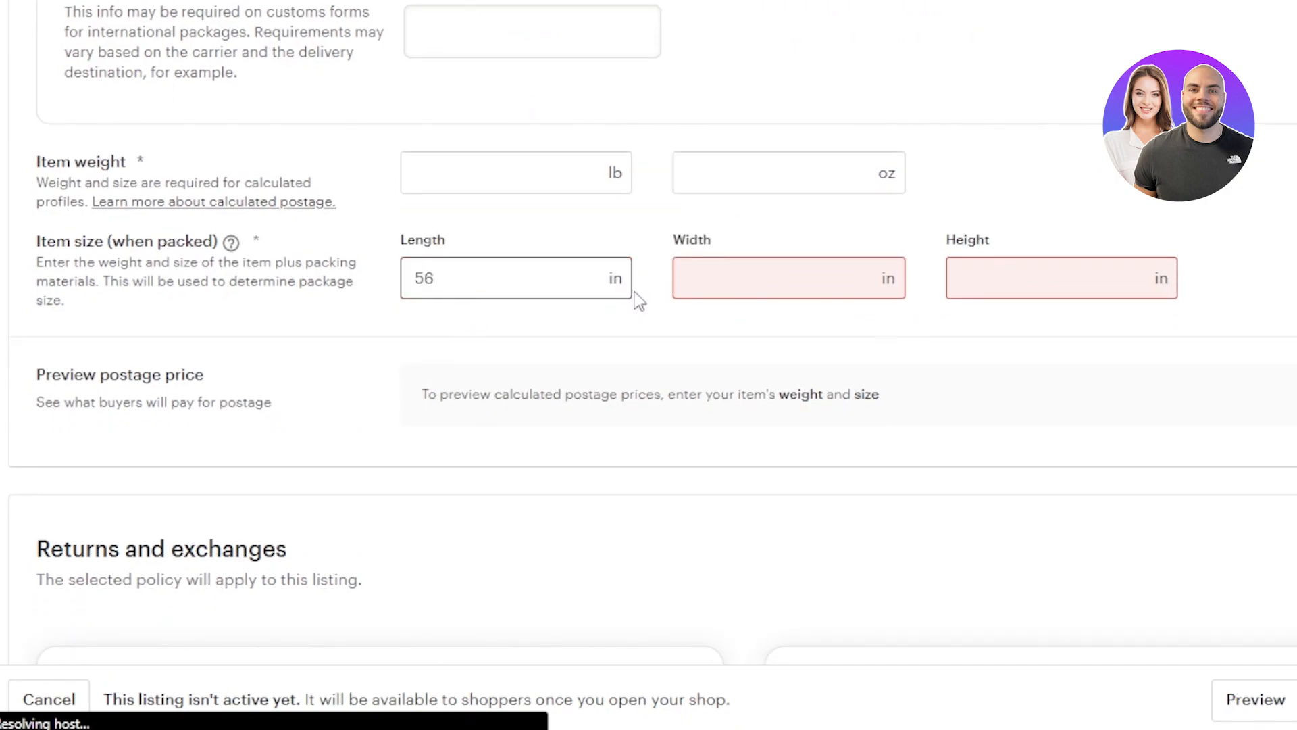
left_click(714, 281)
type("35")
left_click(1022, 292)
type("66")
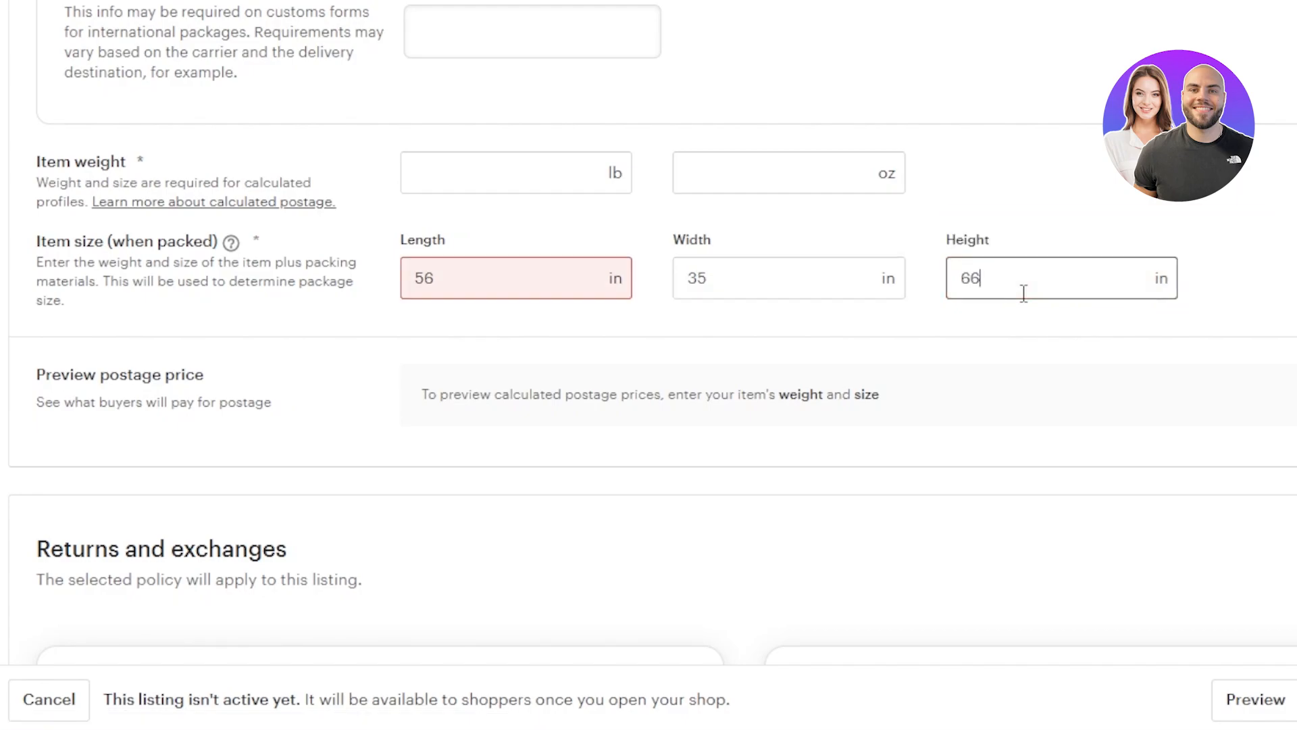
Step: Review the listing's delivery and returns sections and save the listing to continue to the payment setup
scroll(648, 329, "down", 7)
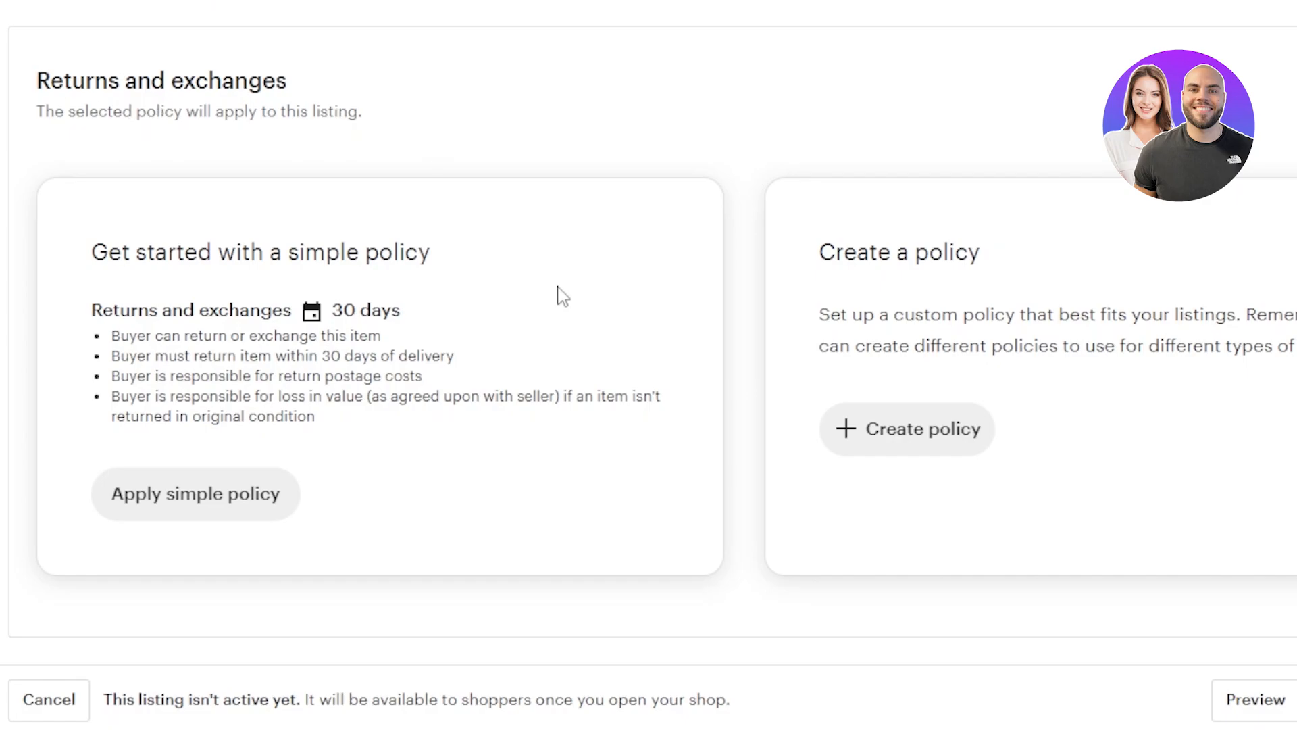
scroll(648, 329, "up", 20)
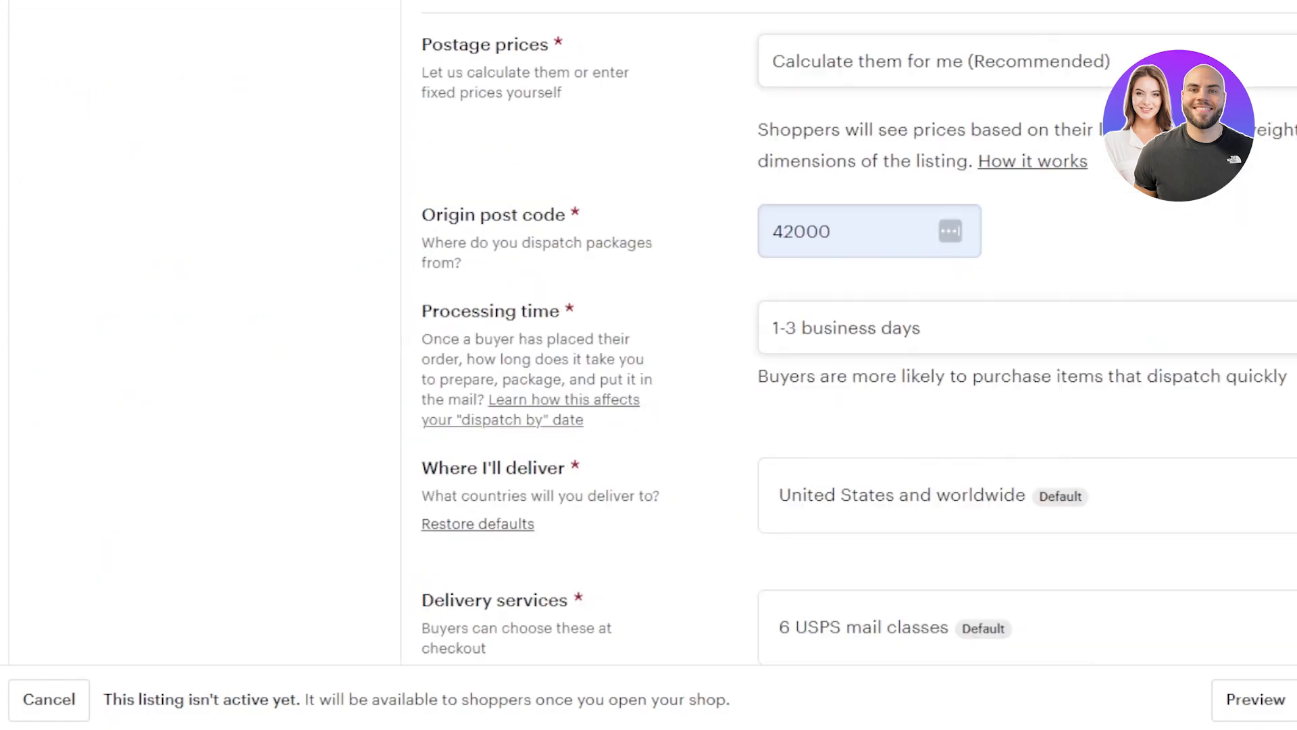
scroll(649, 329, "up", 10)
scroll(649, 329, "down", 20)
scroll(888, 587, "down", 1)
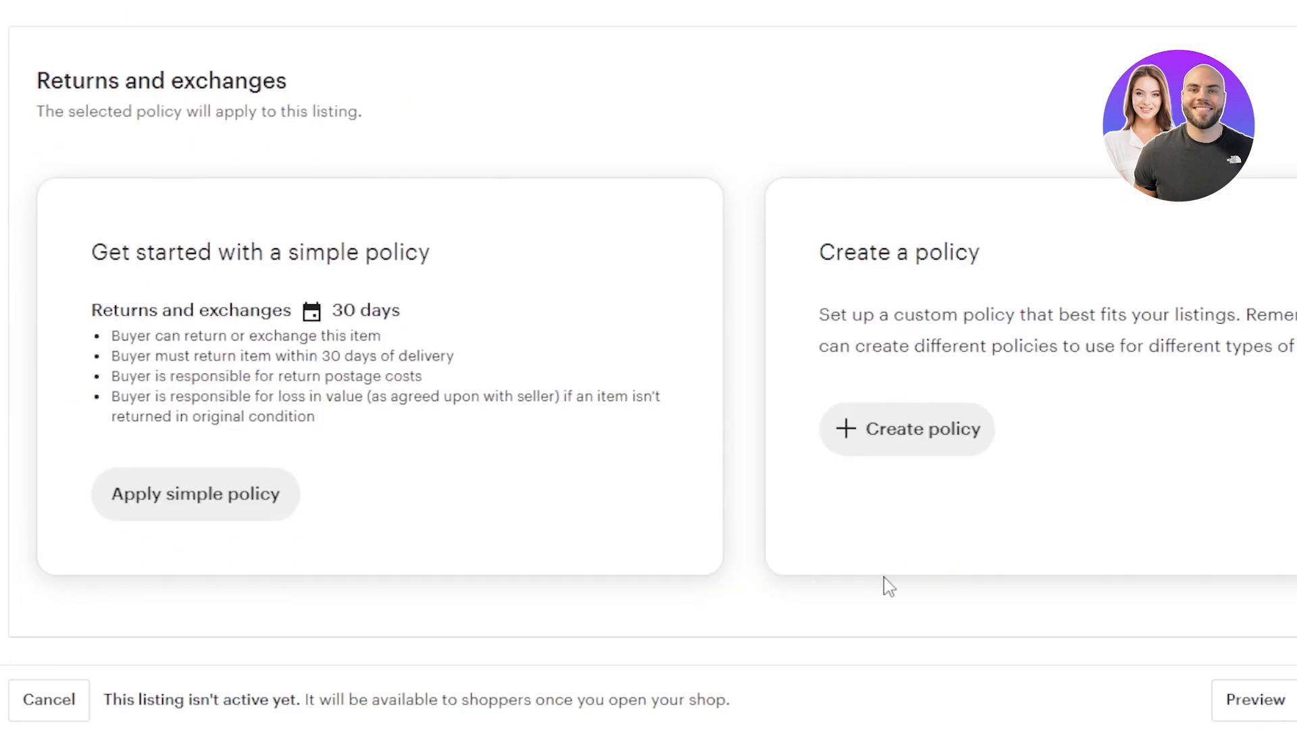
scroll(648, 365, "up", 7)
scroll(648, 365, "down", 5)
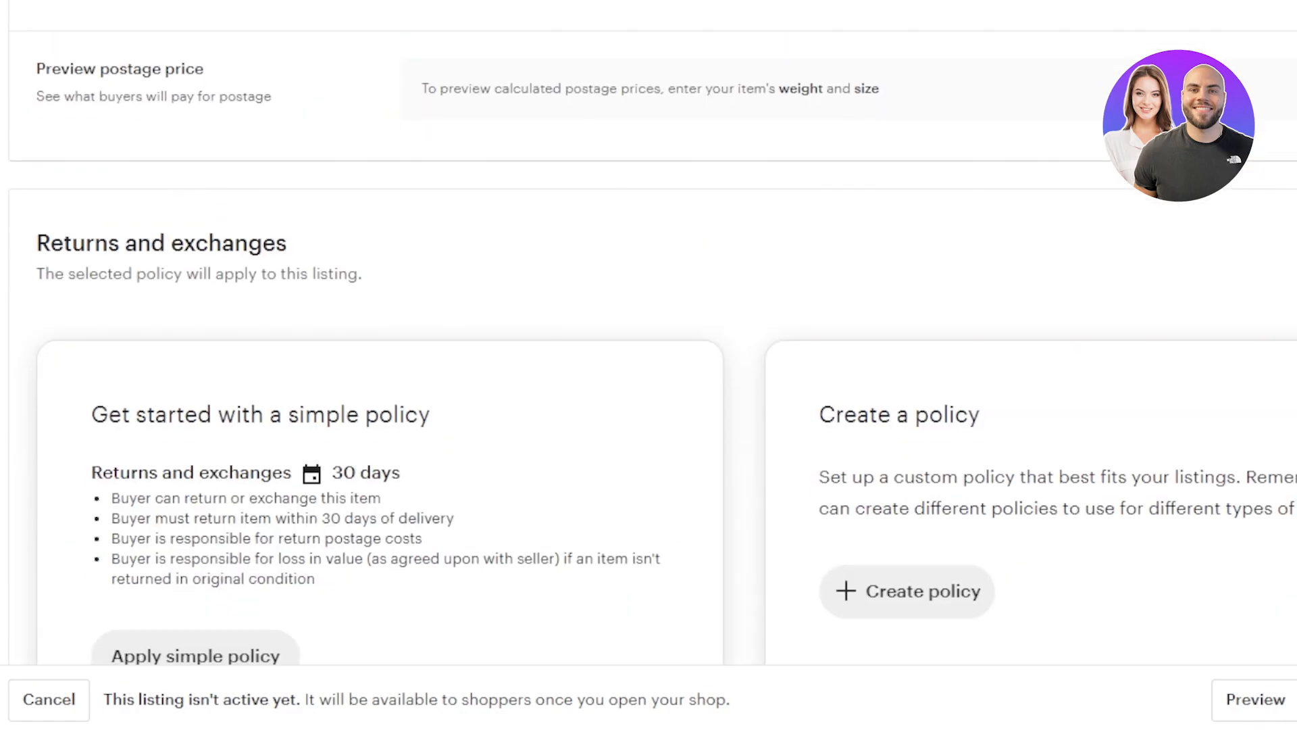
left_click(1201, 717)
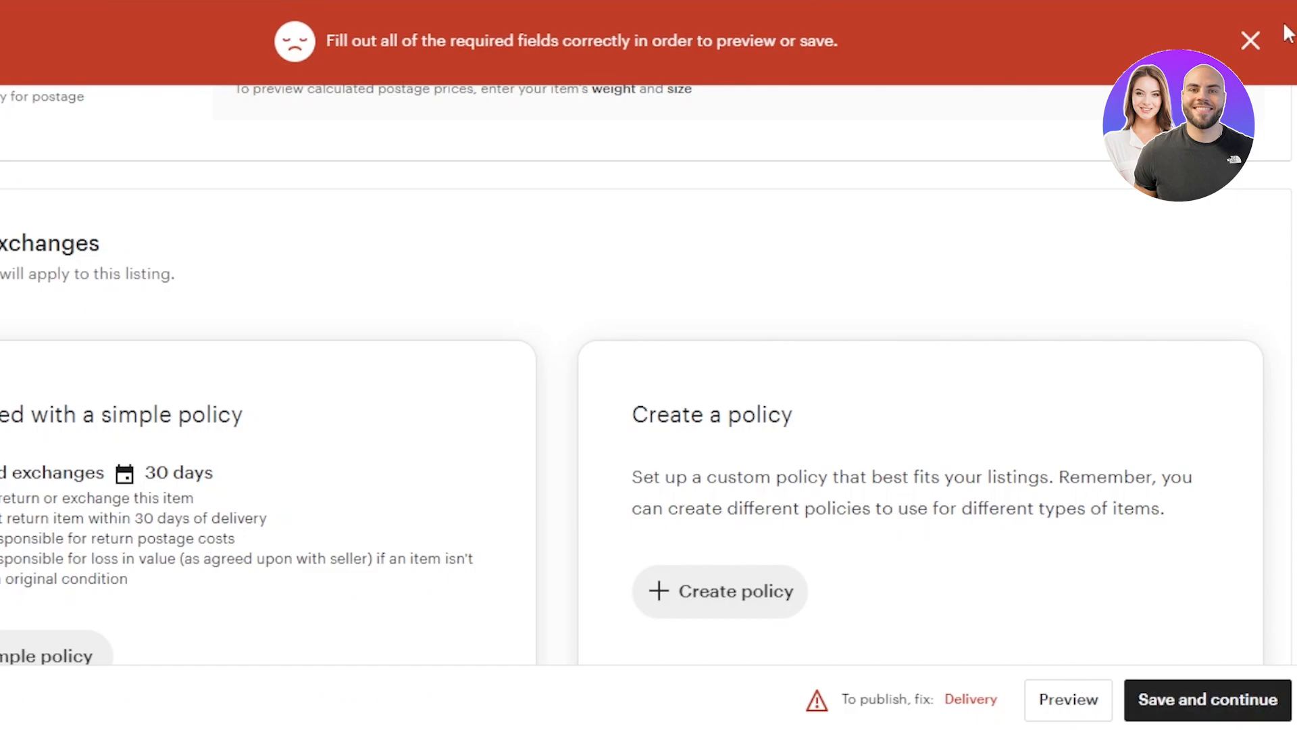
left_click(1250, 41)
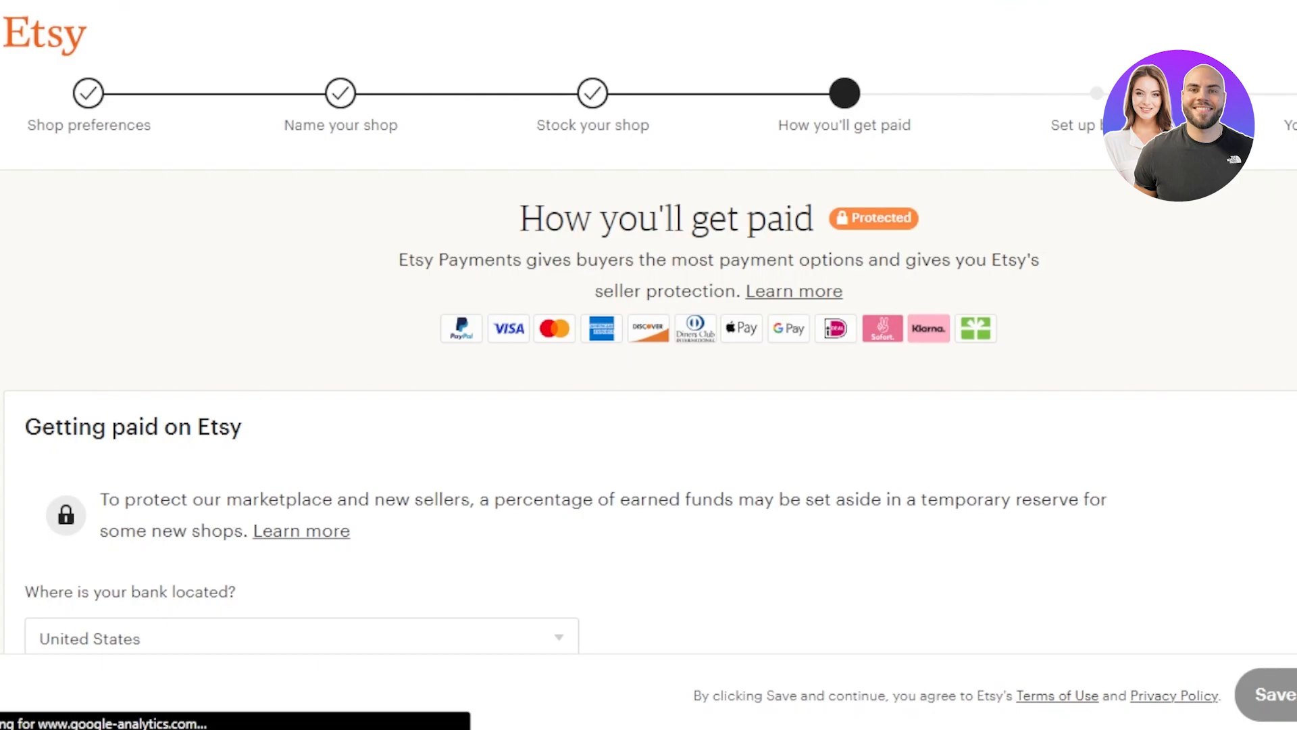
Step: Choose United States as the bank's location in the Getting paid on Etsy section
scroll(648, 337, "down", 2)
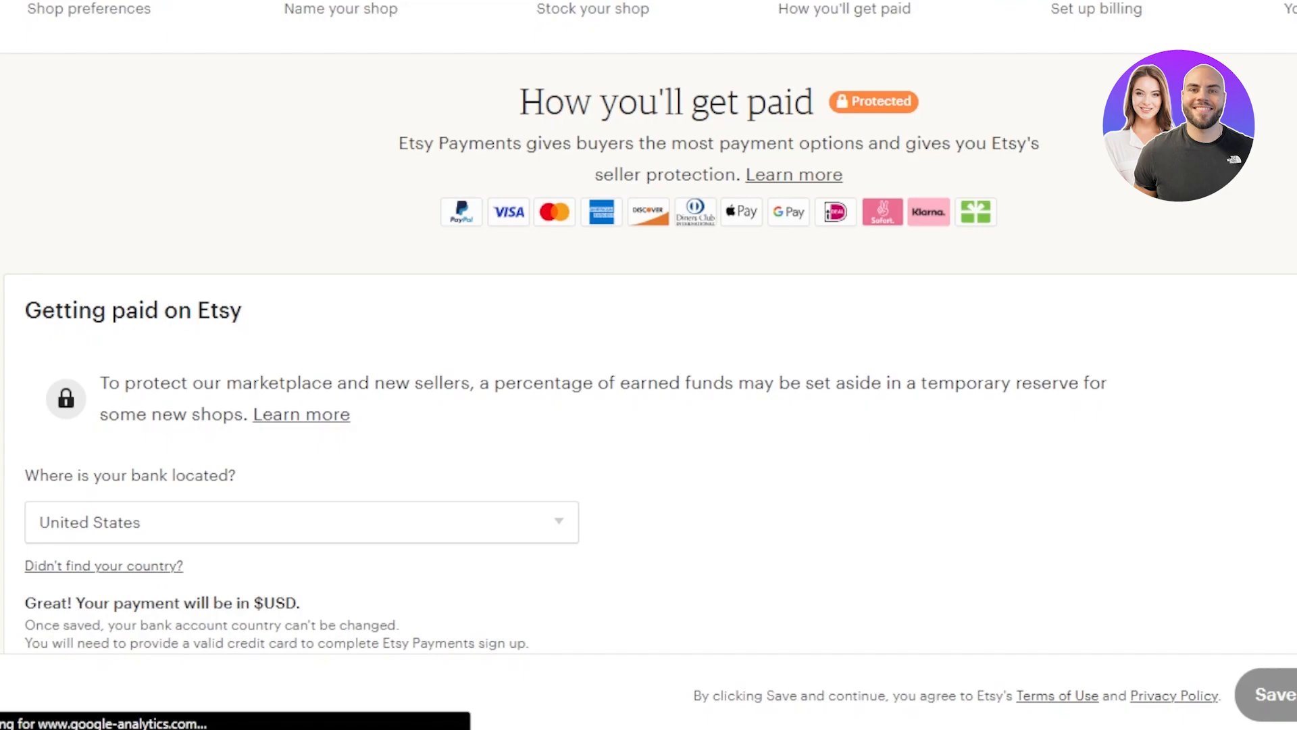
scroll(608, 440, "down", 3)
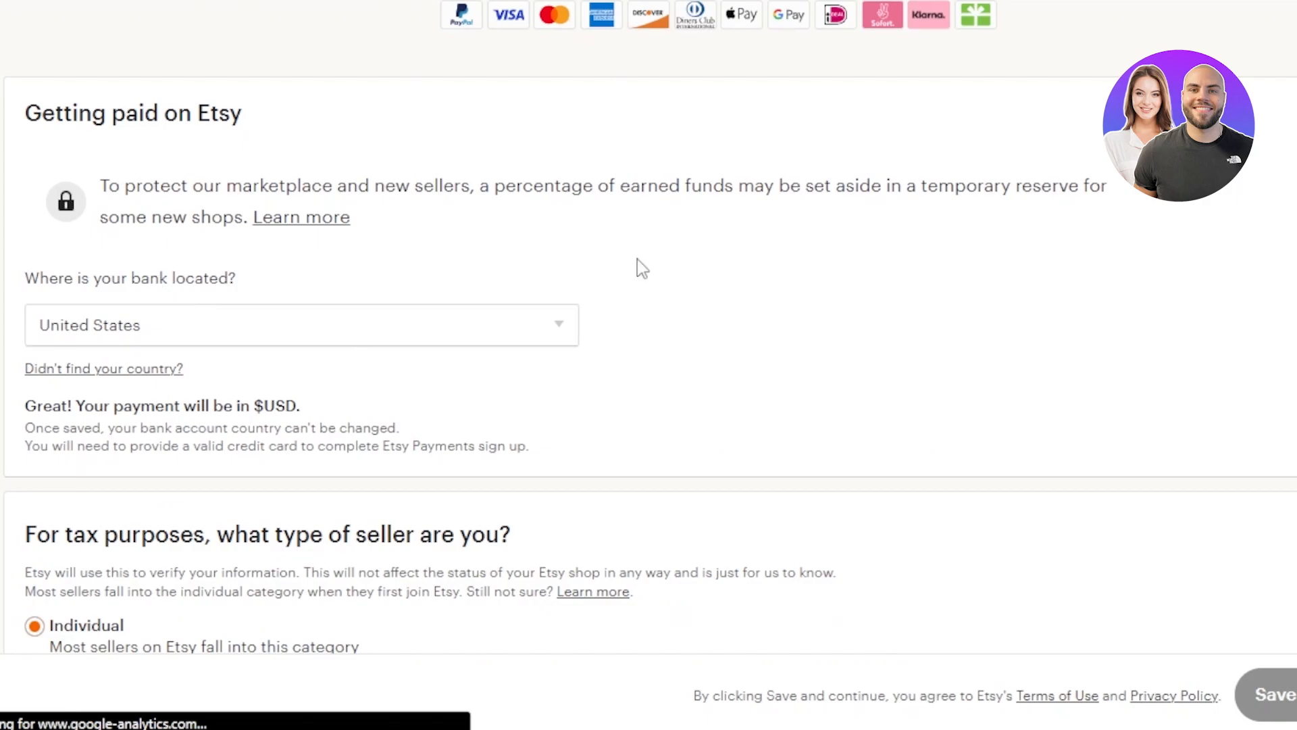
left_click(164, 340)
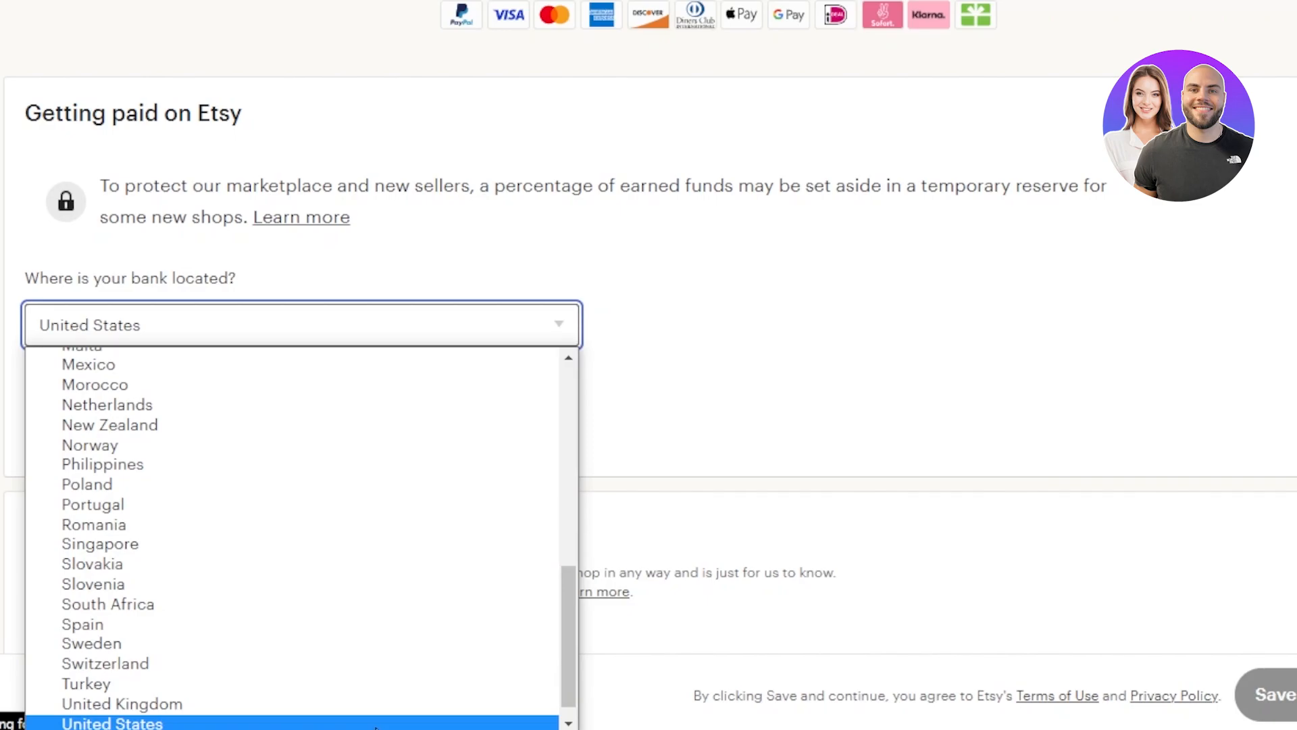
left_click(418, 722)
Step: Review the payment setup form, including seller type, country of residence, name, date of birth and taxpayer address
scroll(509, 404, "down", 5)
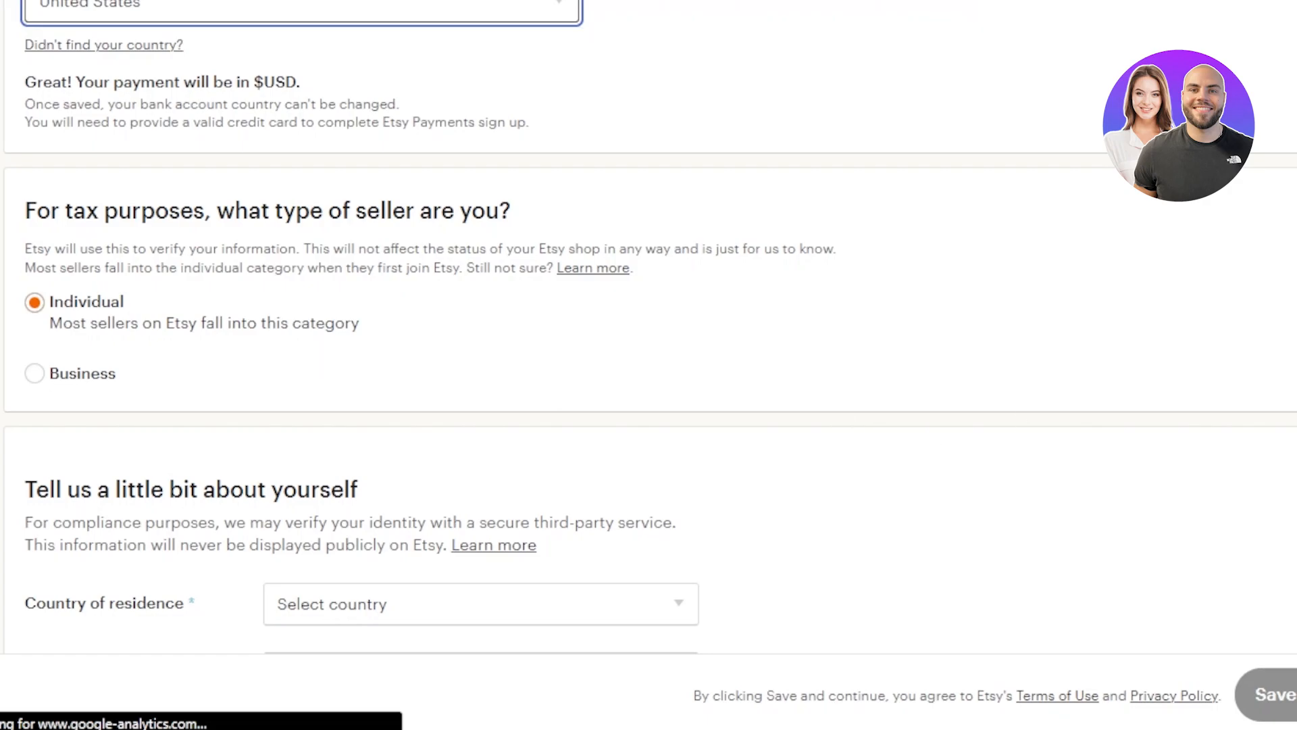
scroll(648, 324, "down", 6)
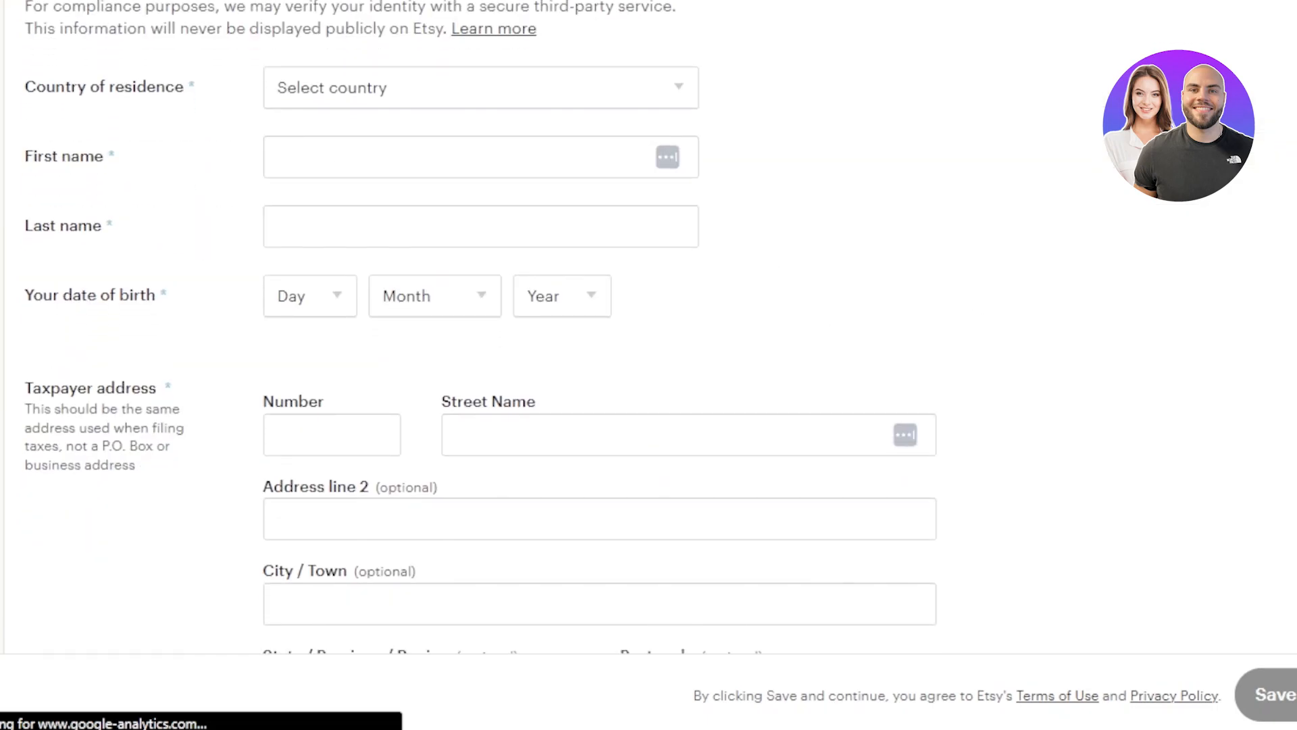
scroll(649, 325, "down", 10)
scroll(649, 324, "up", 17)
scroll(648, 324, "up", 7)
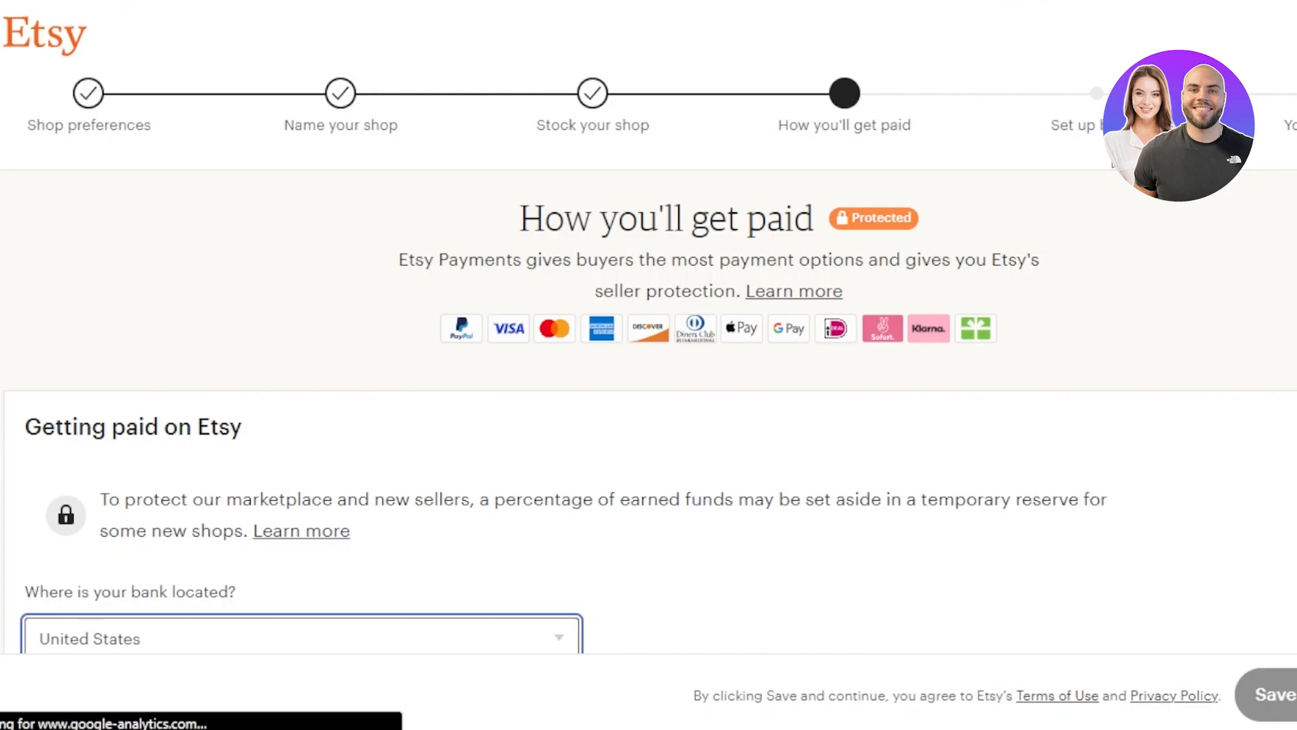
scroll(649, 406, "down", 20)
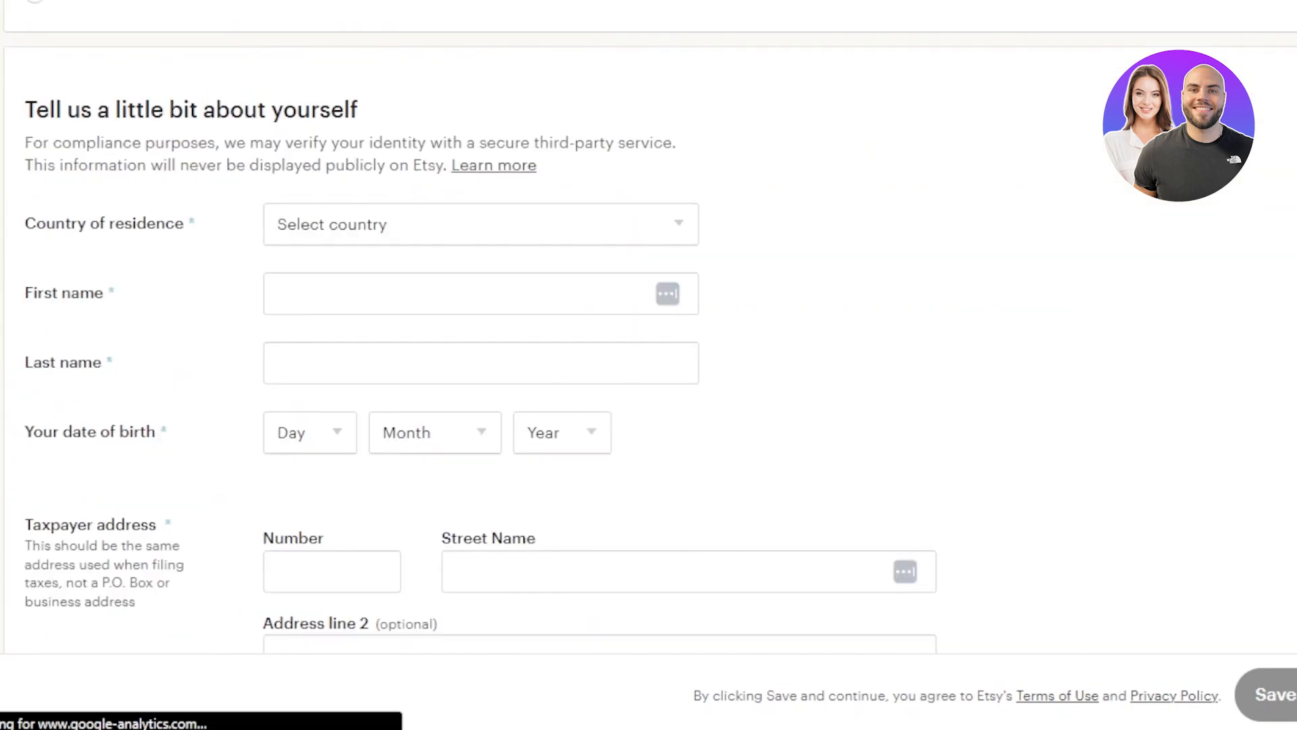
scroll(714, 178, "up", 20)
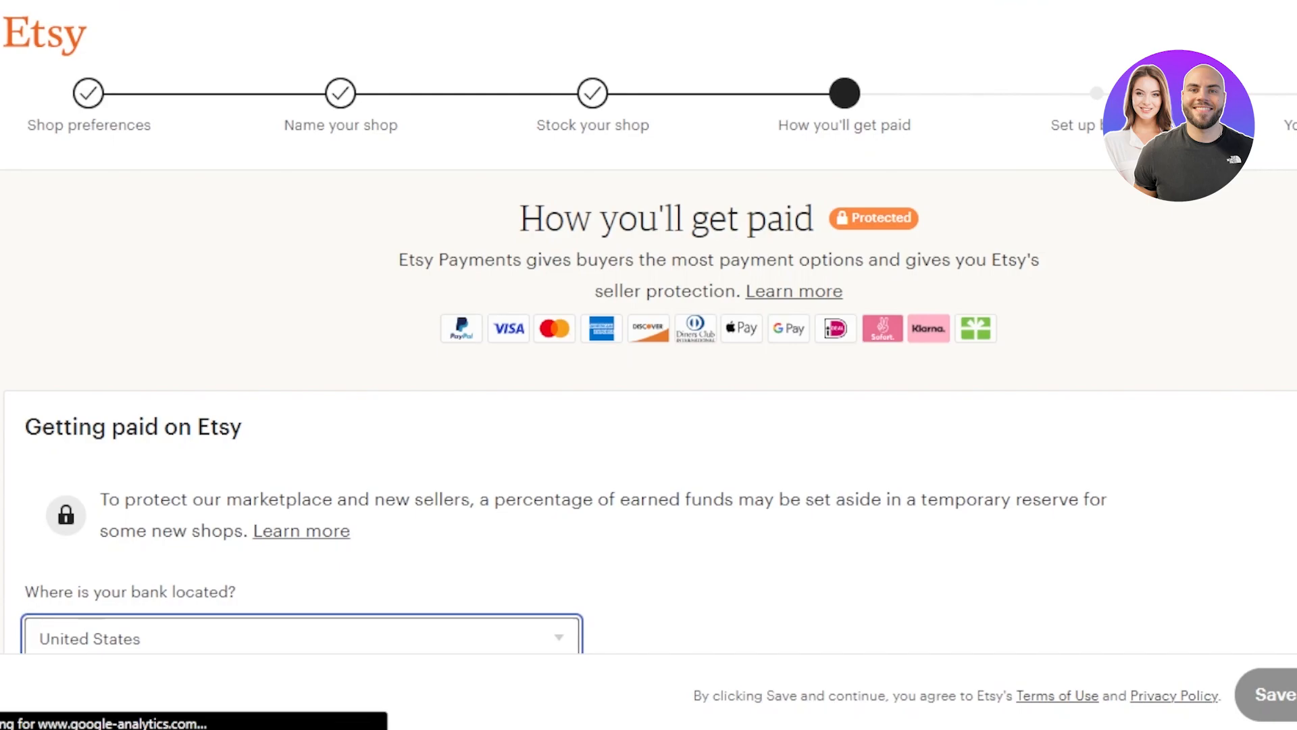
scroll(1049, 185, "down", 15)
scroll(1049, 184, "up", 15)
Step: Return to the Etsy home page and reopen the shop's onboarding through the shop manager
left_click(27, 47)
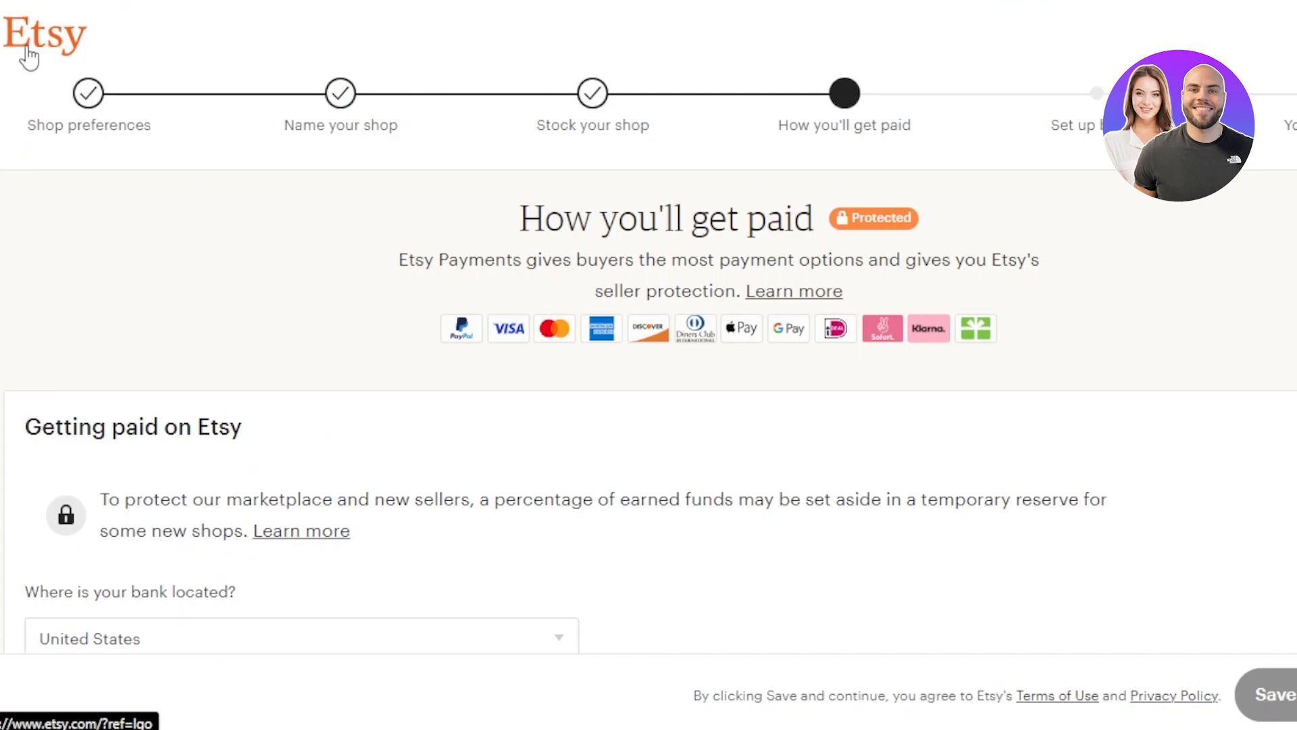
scroll(648, 405, "down", 2)
scroll(648, 405, "up", 2)
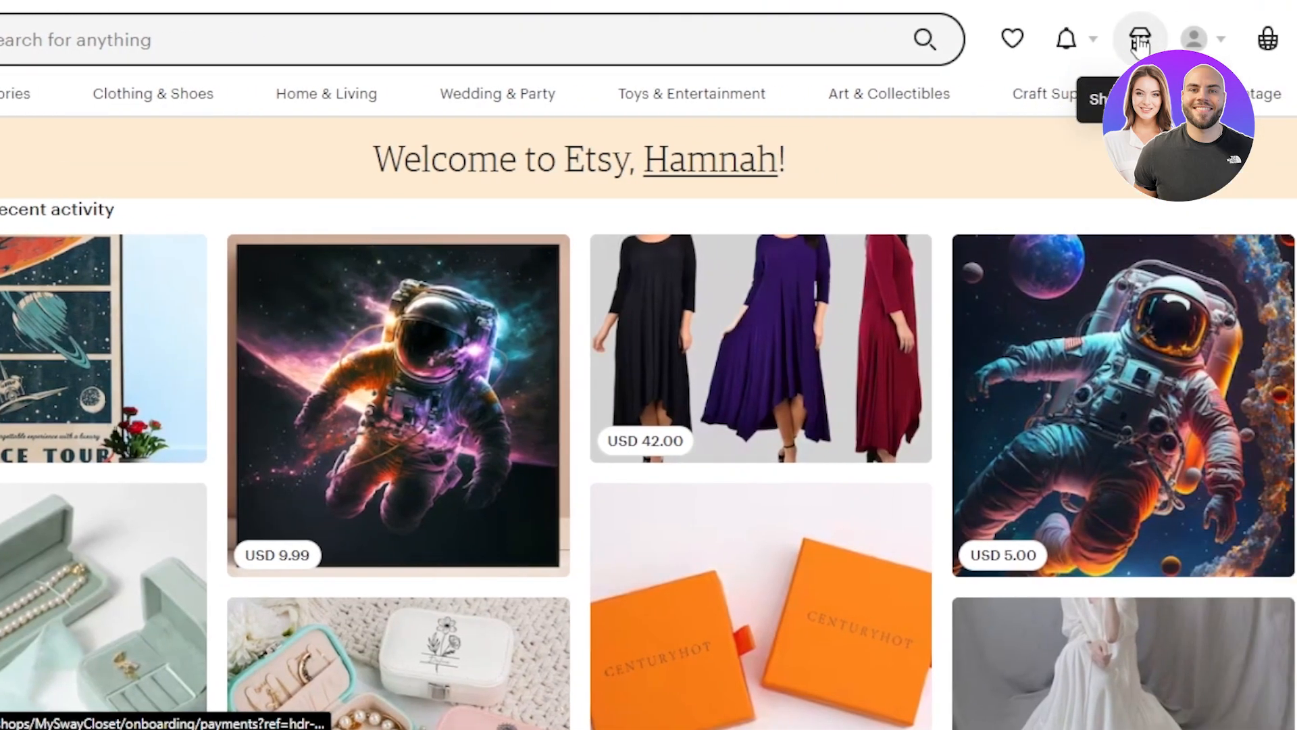
left_click(1140, 41)
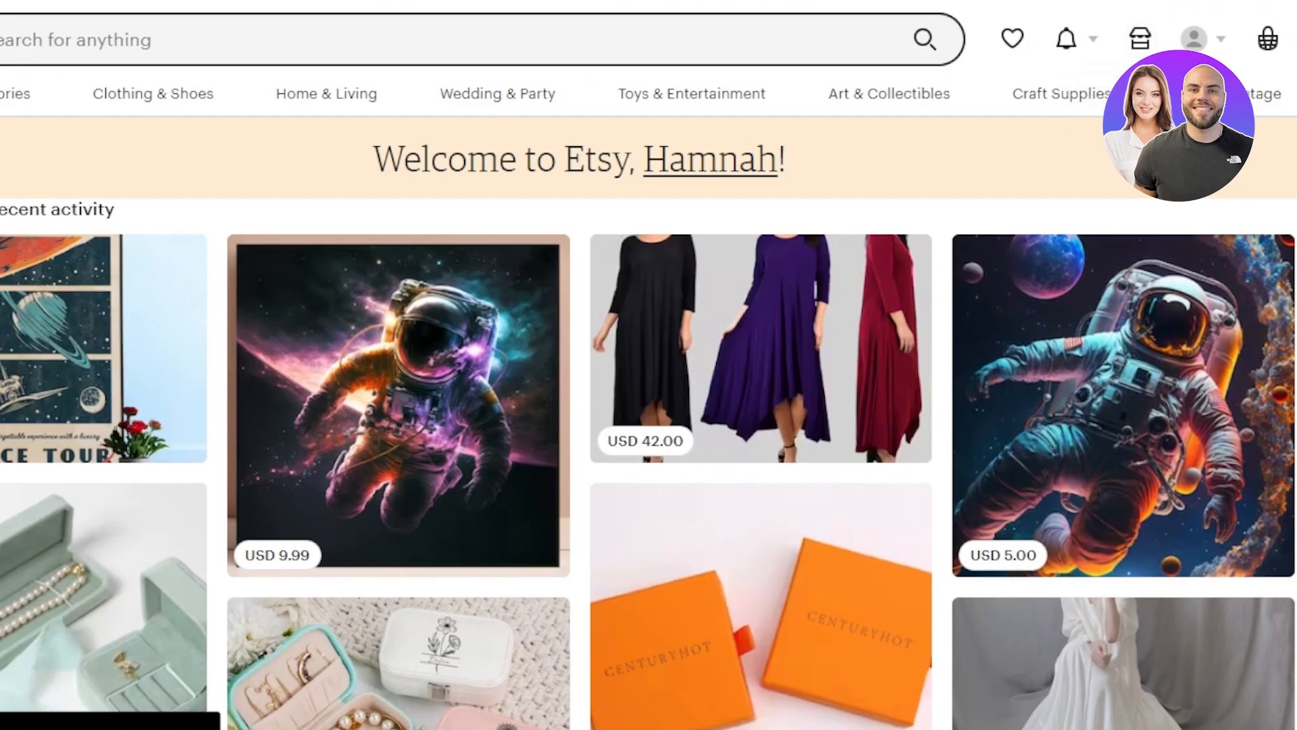
scroll(648, 364, "down", 15)
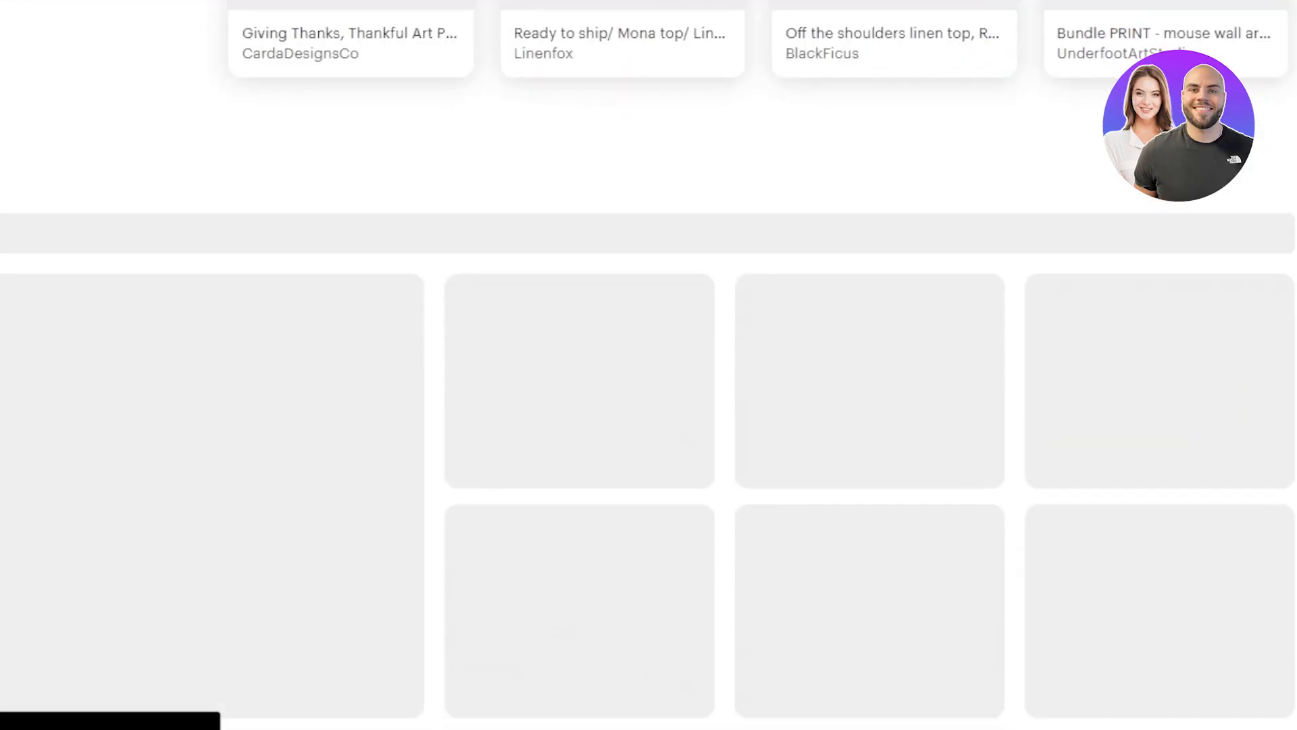
scroll(649, 364, "down", 5)
scroll(648, 364, "up", 14)
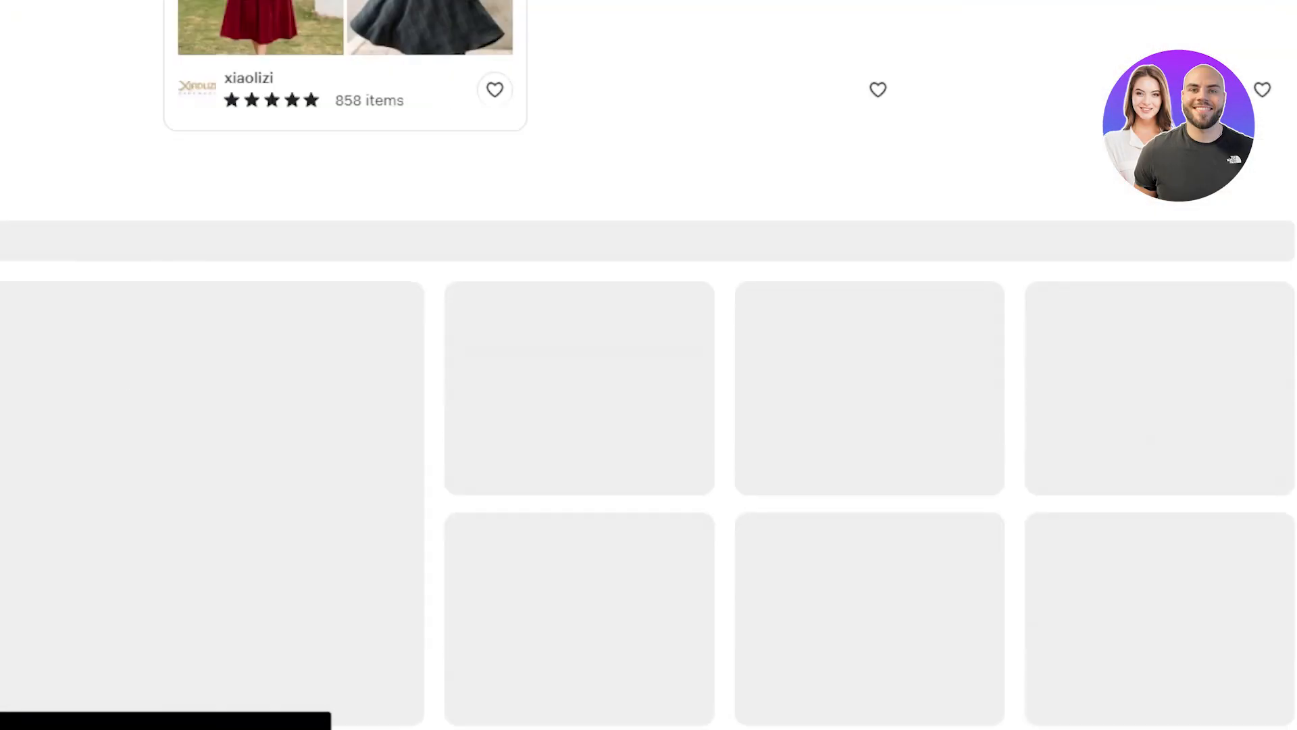
scroll(649, 365, "up", 5)
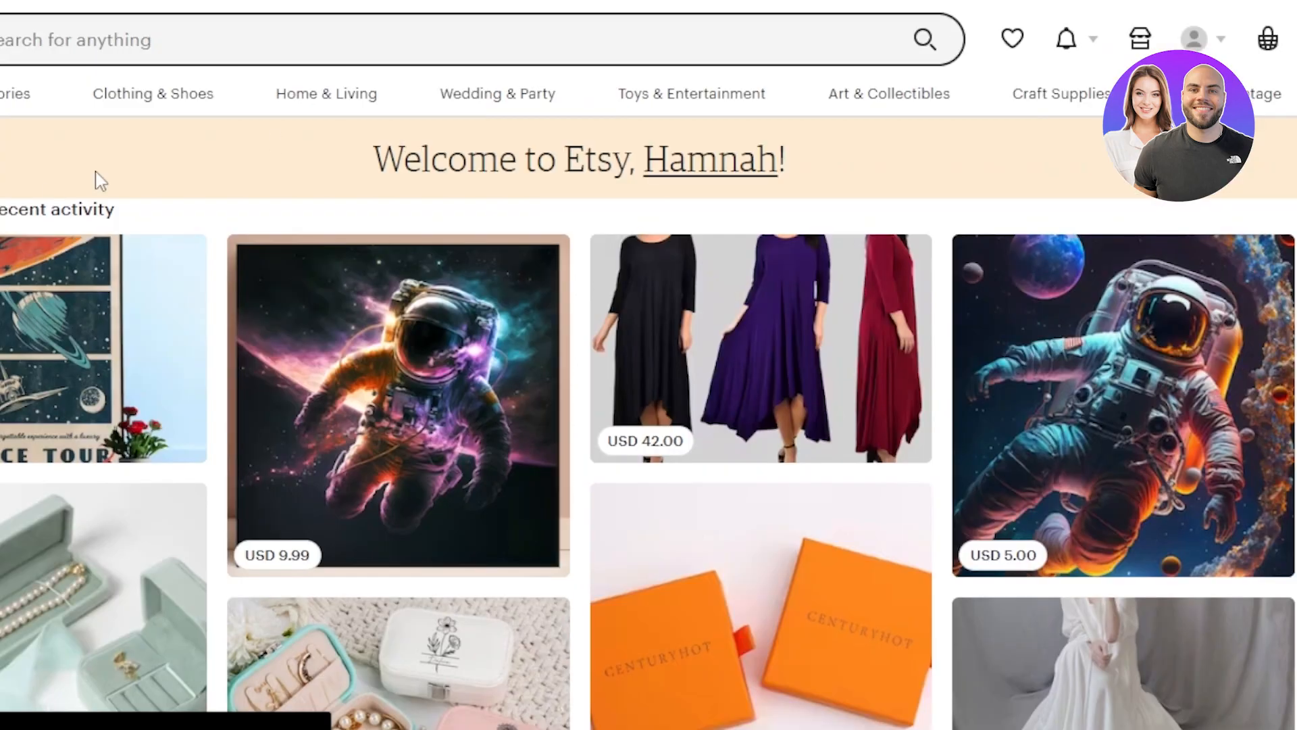
scroll(648, 364, "down", 3)
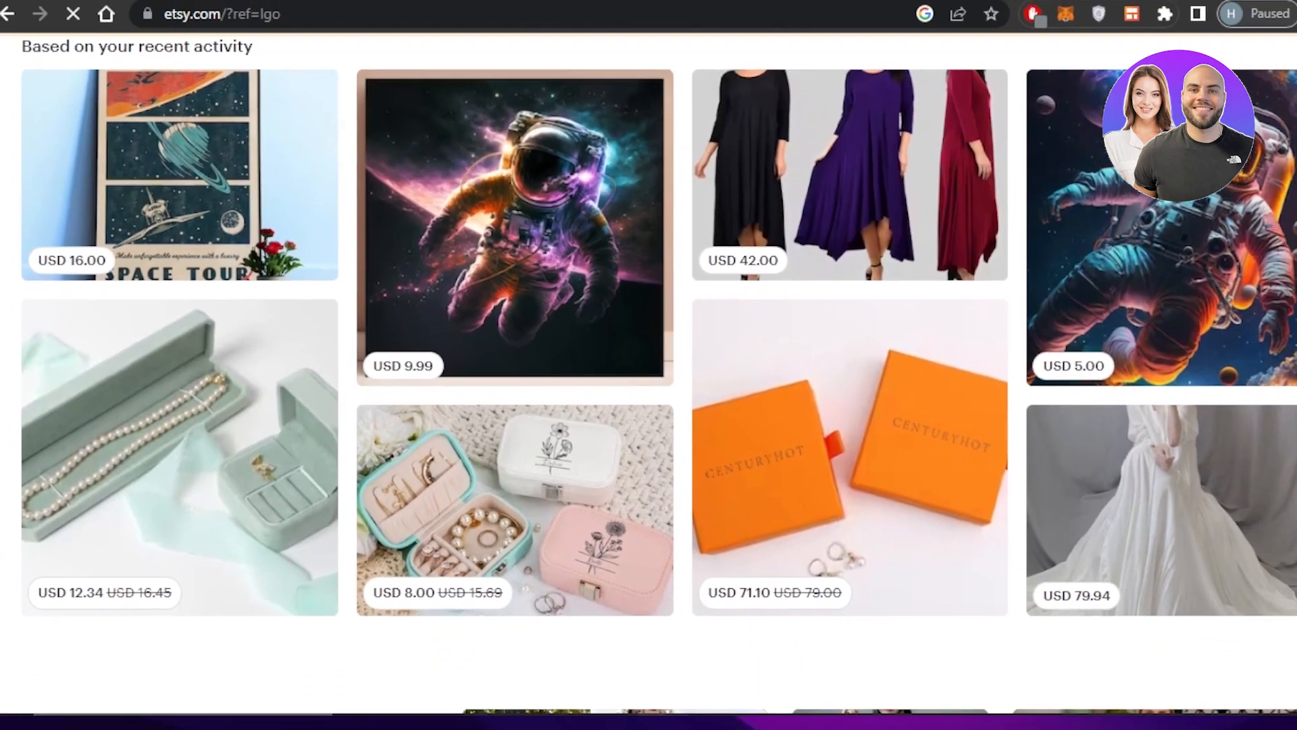
scroll(1294, 340, "down", 15)
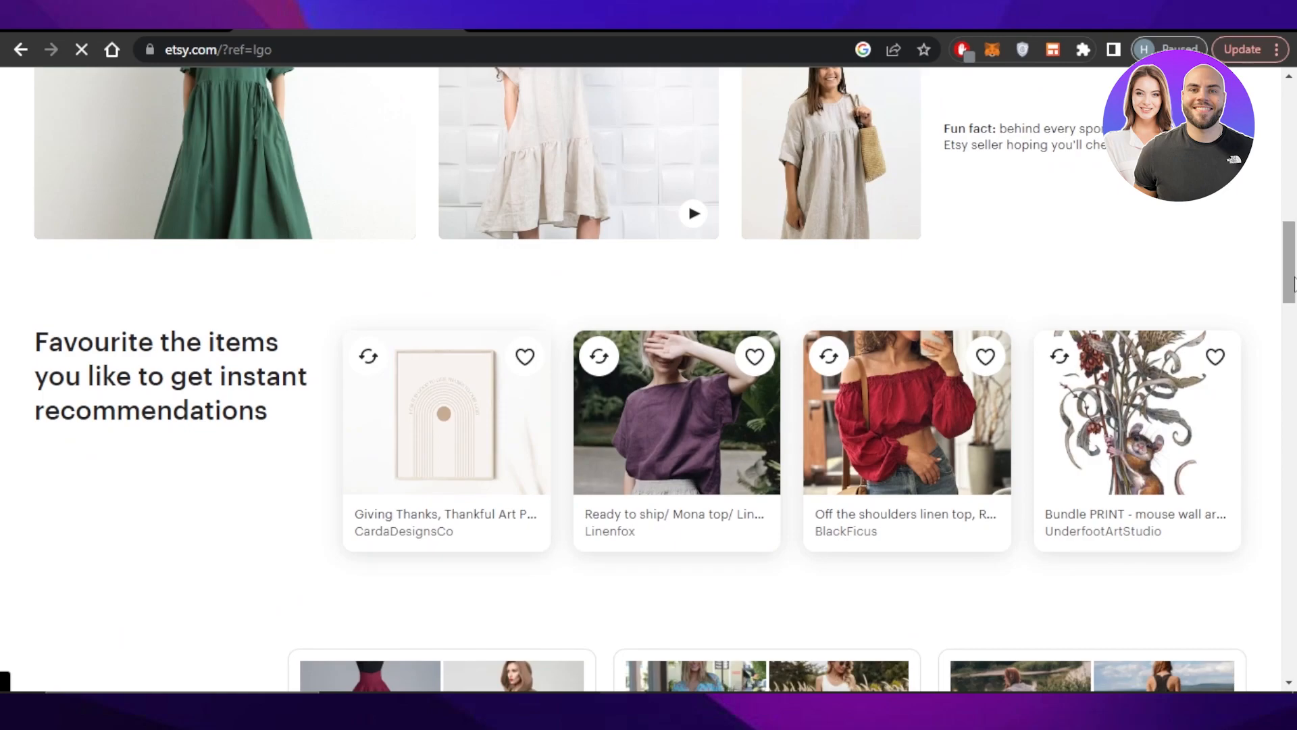